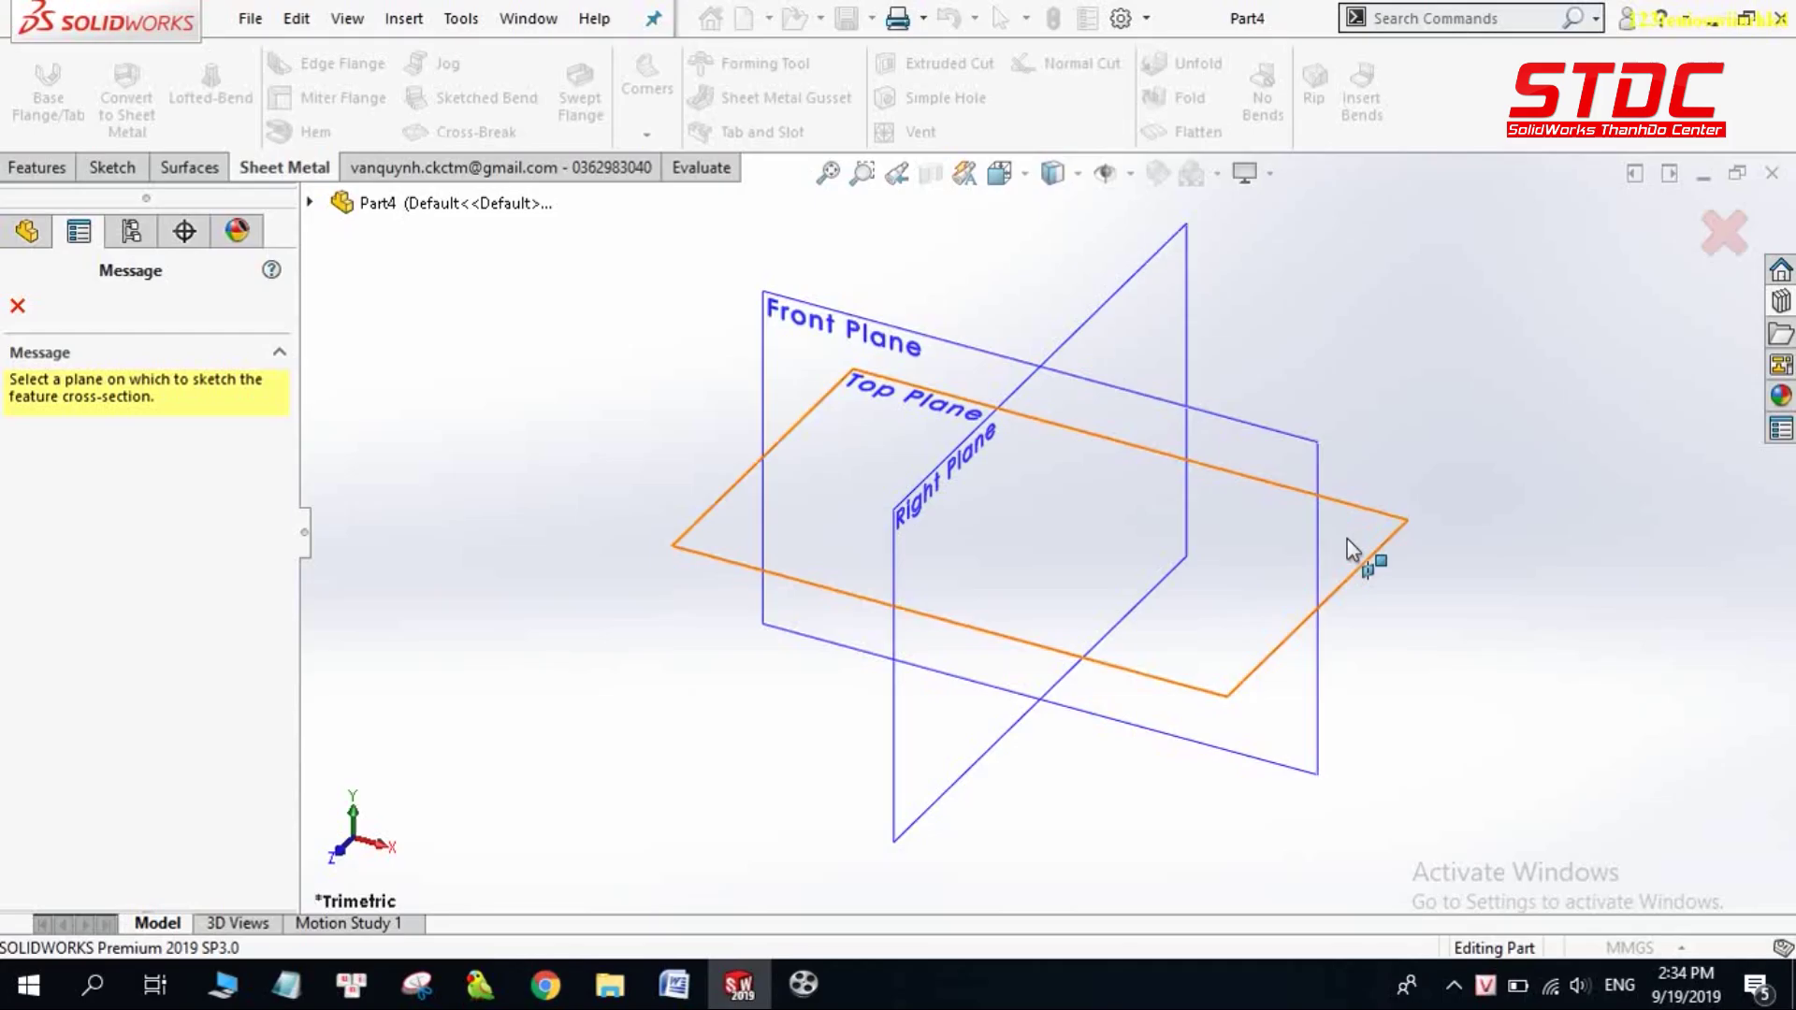
- Start a new sketch on the Top Plane of Part4
left_click(1347, 539)
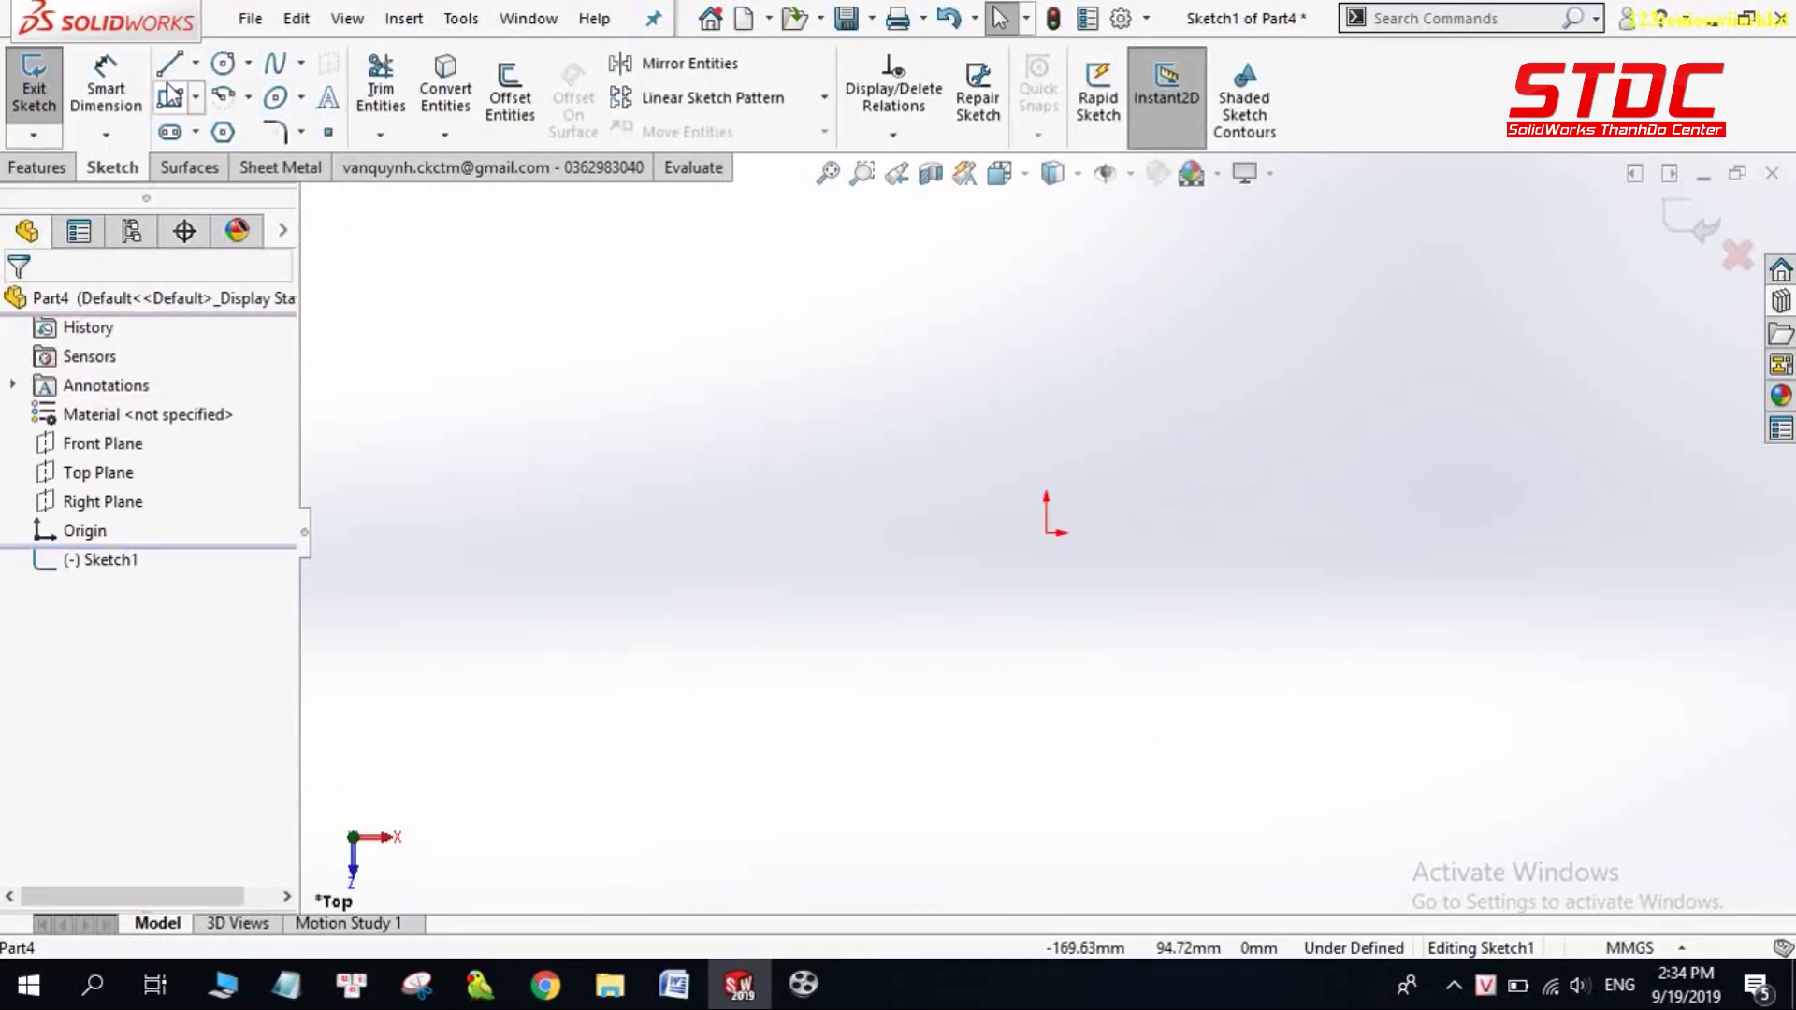
- Sketch a corner rectangle around the origin and make it a 1.00 mm base flange plate
left_click(170, 103)
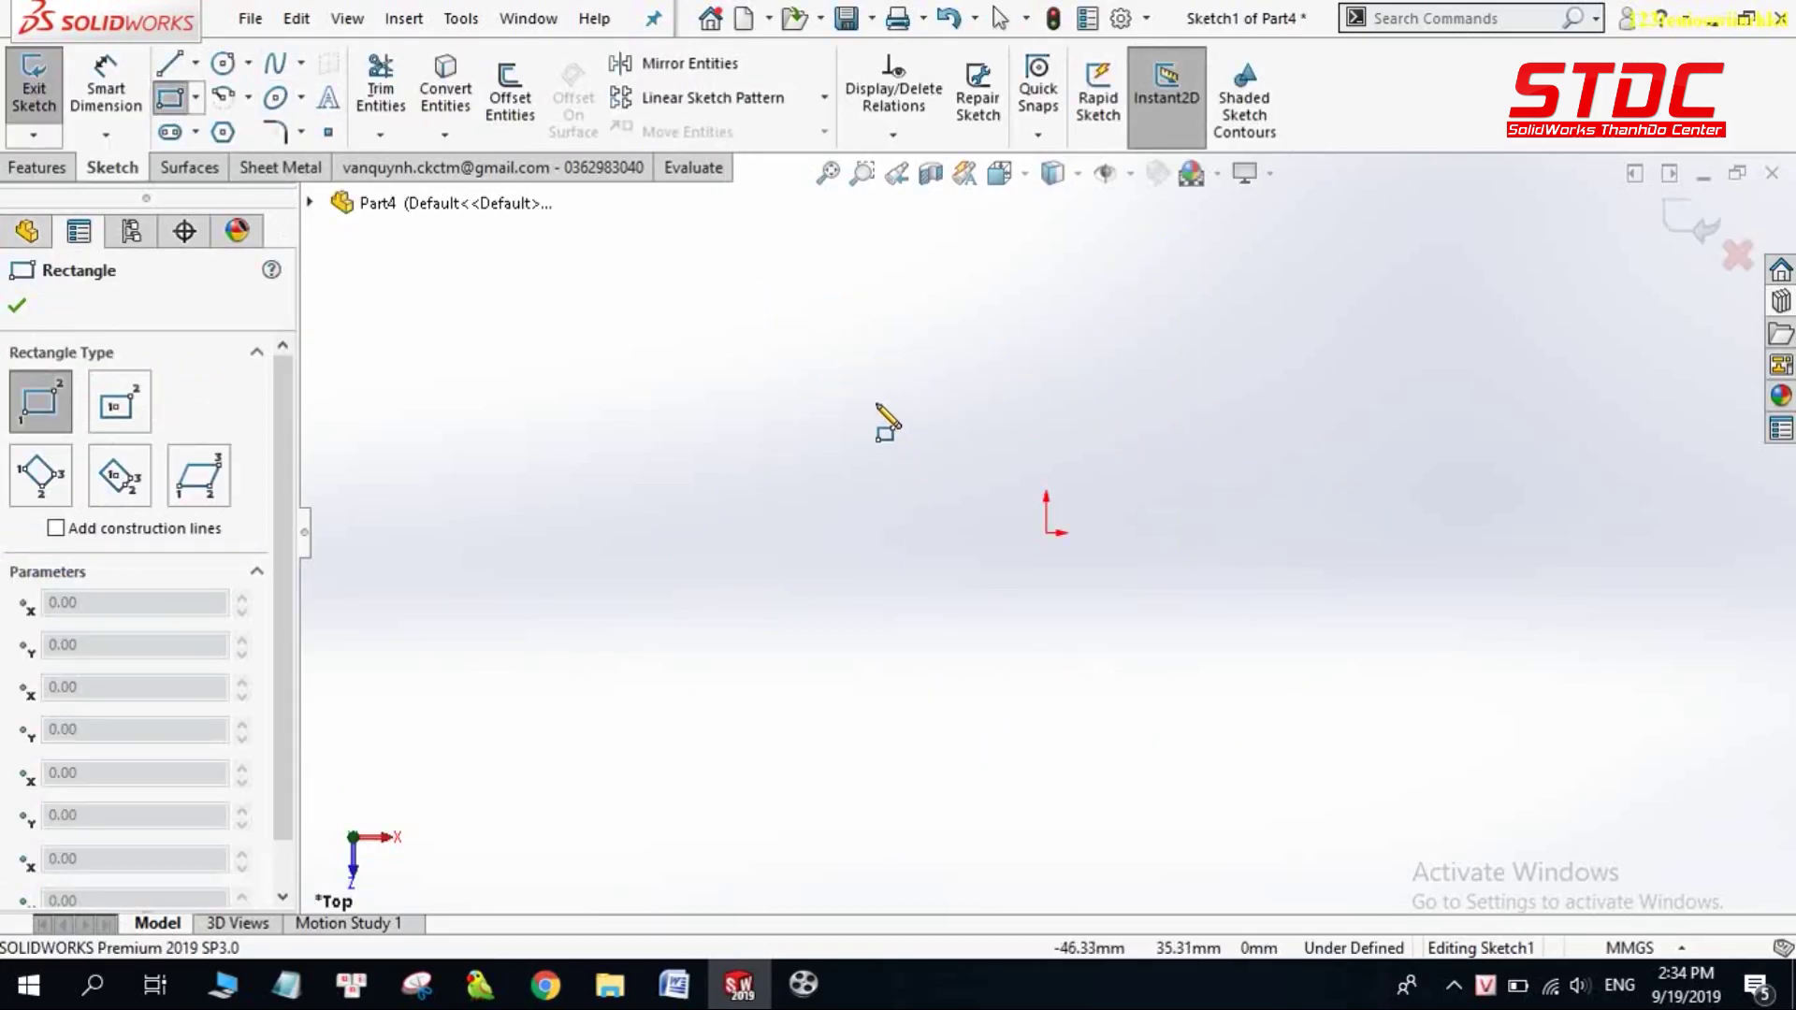
left_click(872, 397)
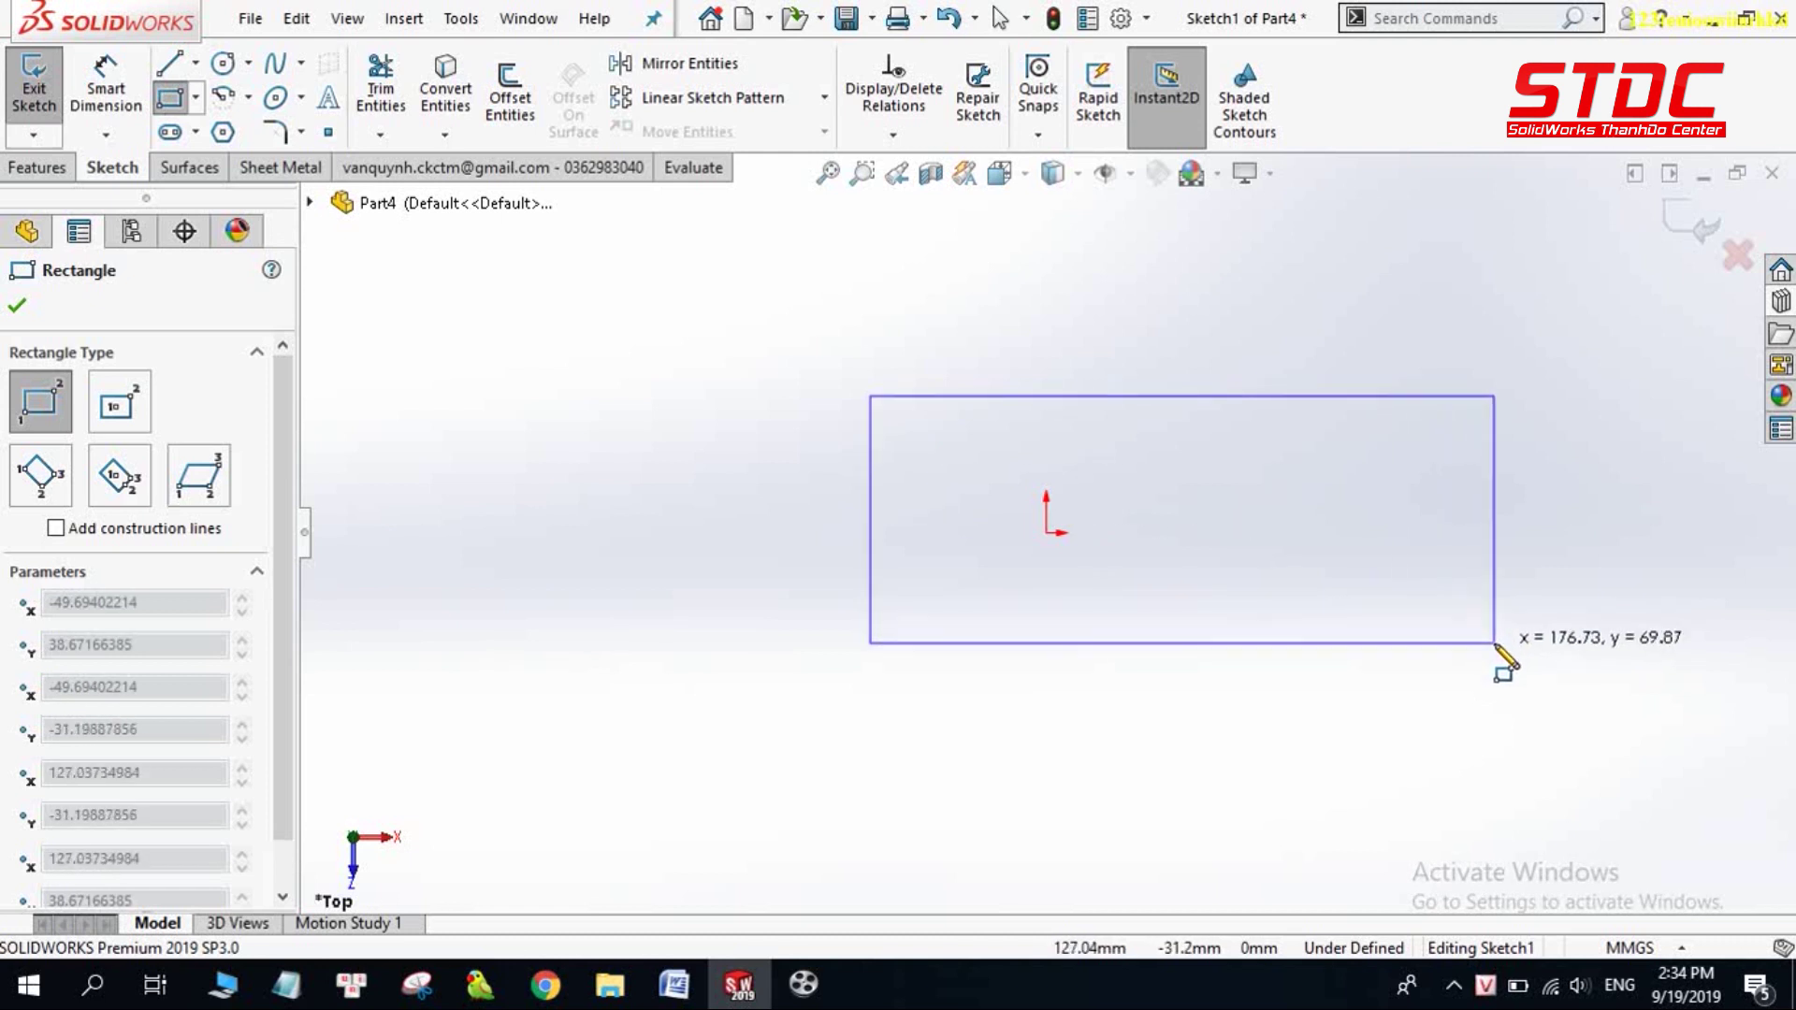
left_click(1495, 643)
left_click(34, 93)
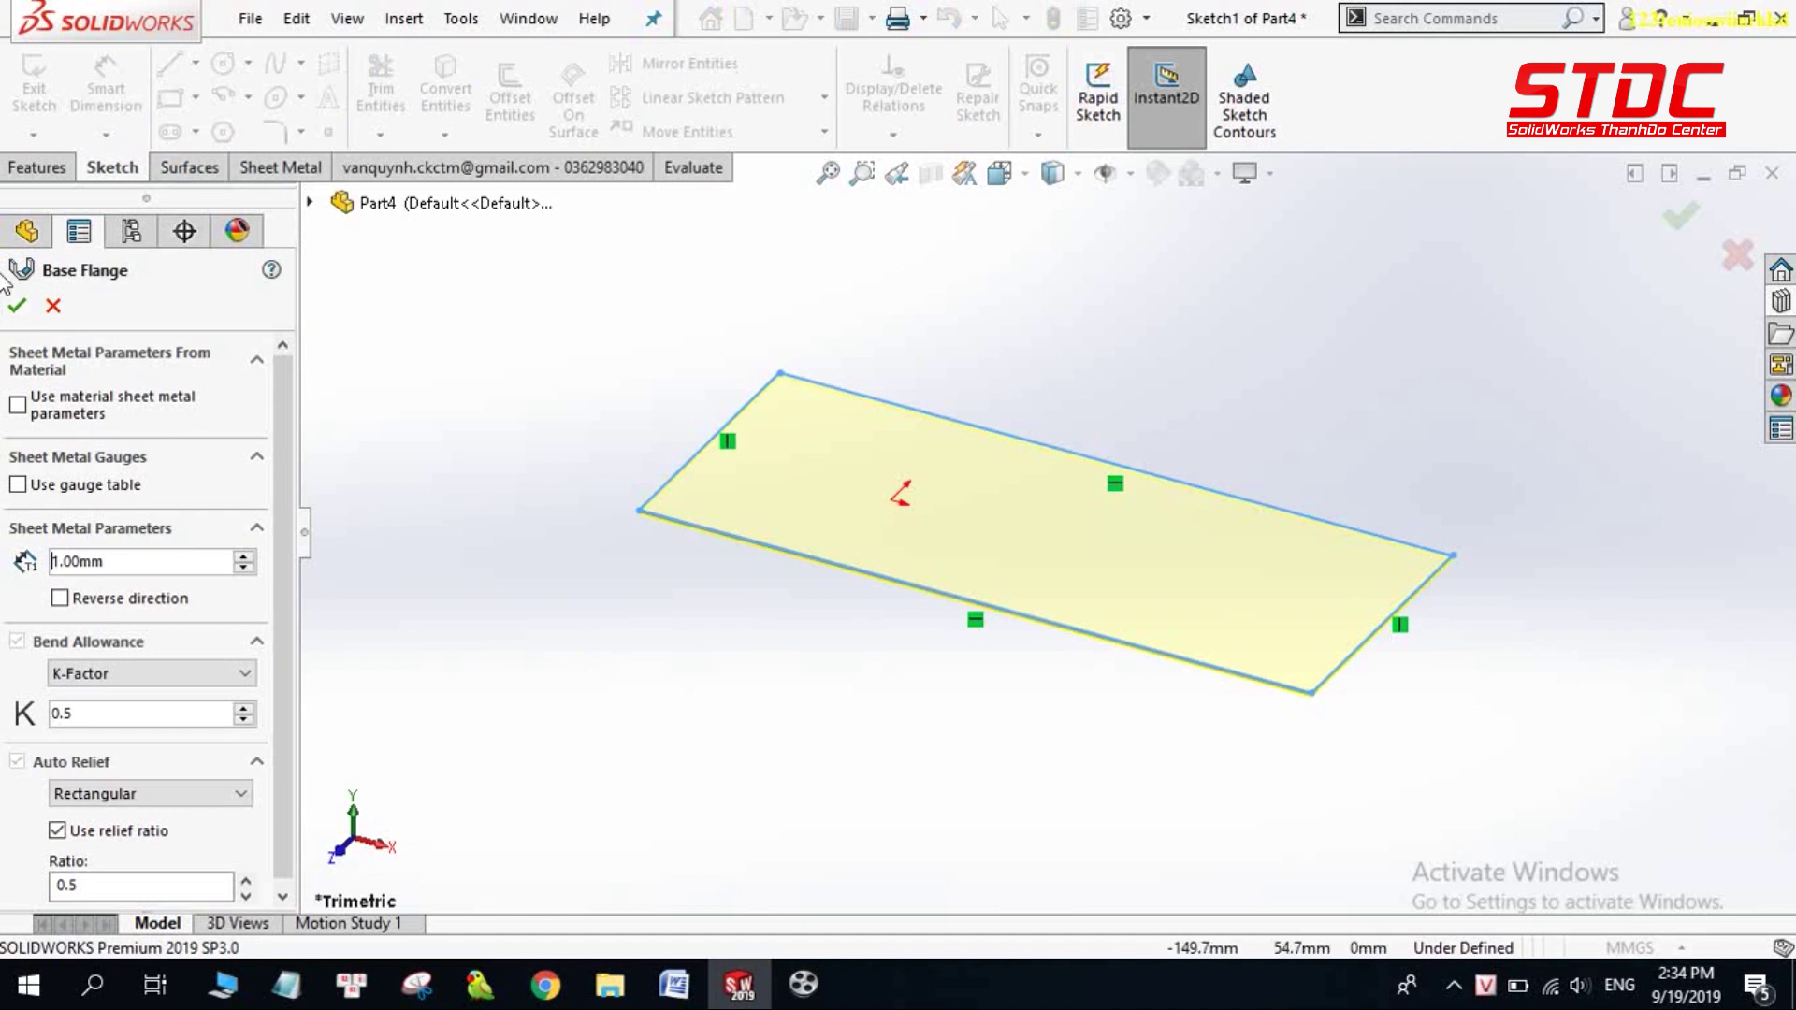
left_click(17, 306)
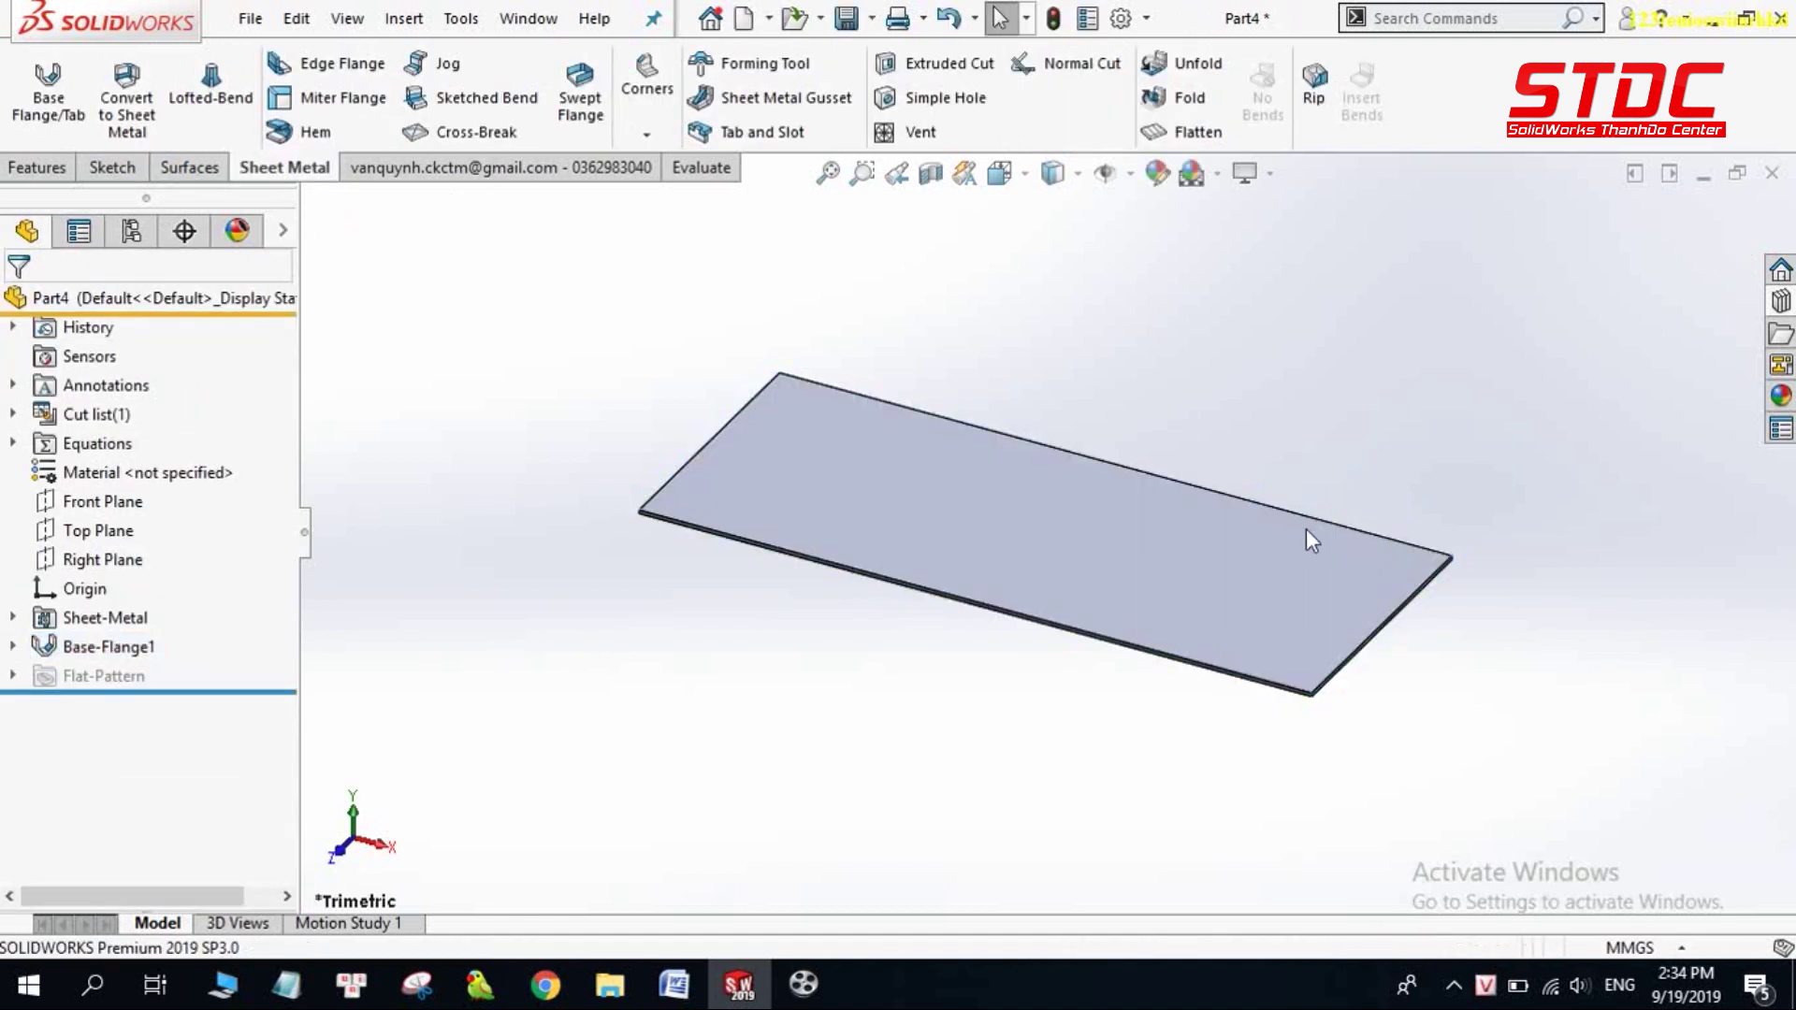
- Start an extruded cut sketch on the plate's top face, viewed from above
mouse_move(1130, 587)
middle_mouse_down()
mouse_move(1182, 609)
mouse_move(1151, 674)
middle_mouse_up()
left_click(741, 389)
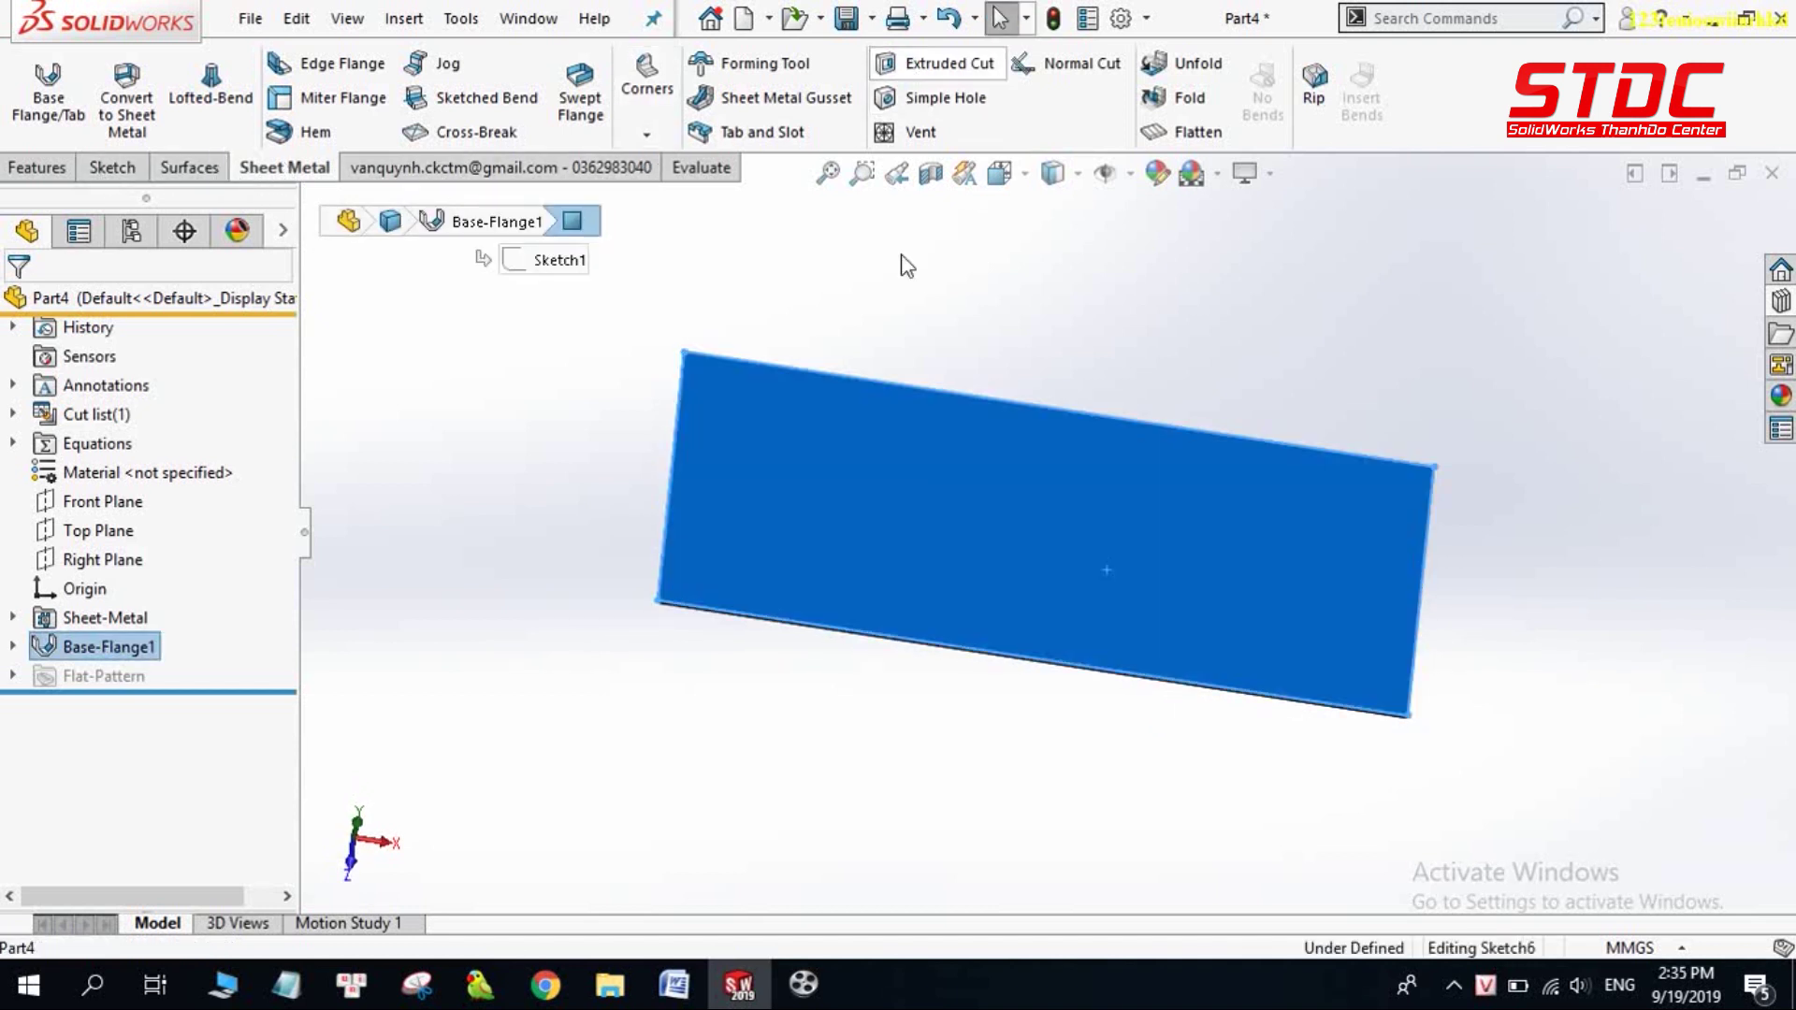
left_click(935, 63)
key("space")
left_click(992, 453)
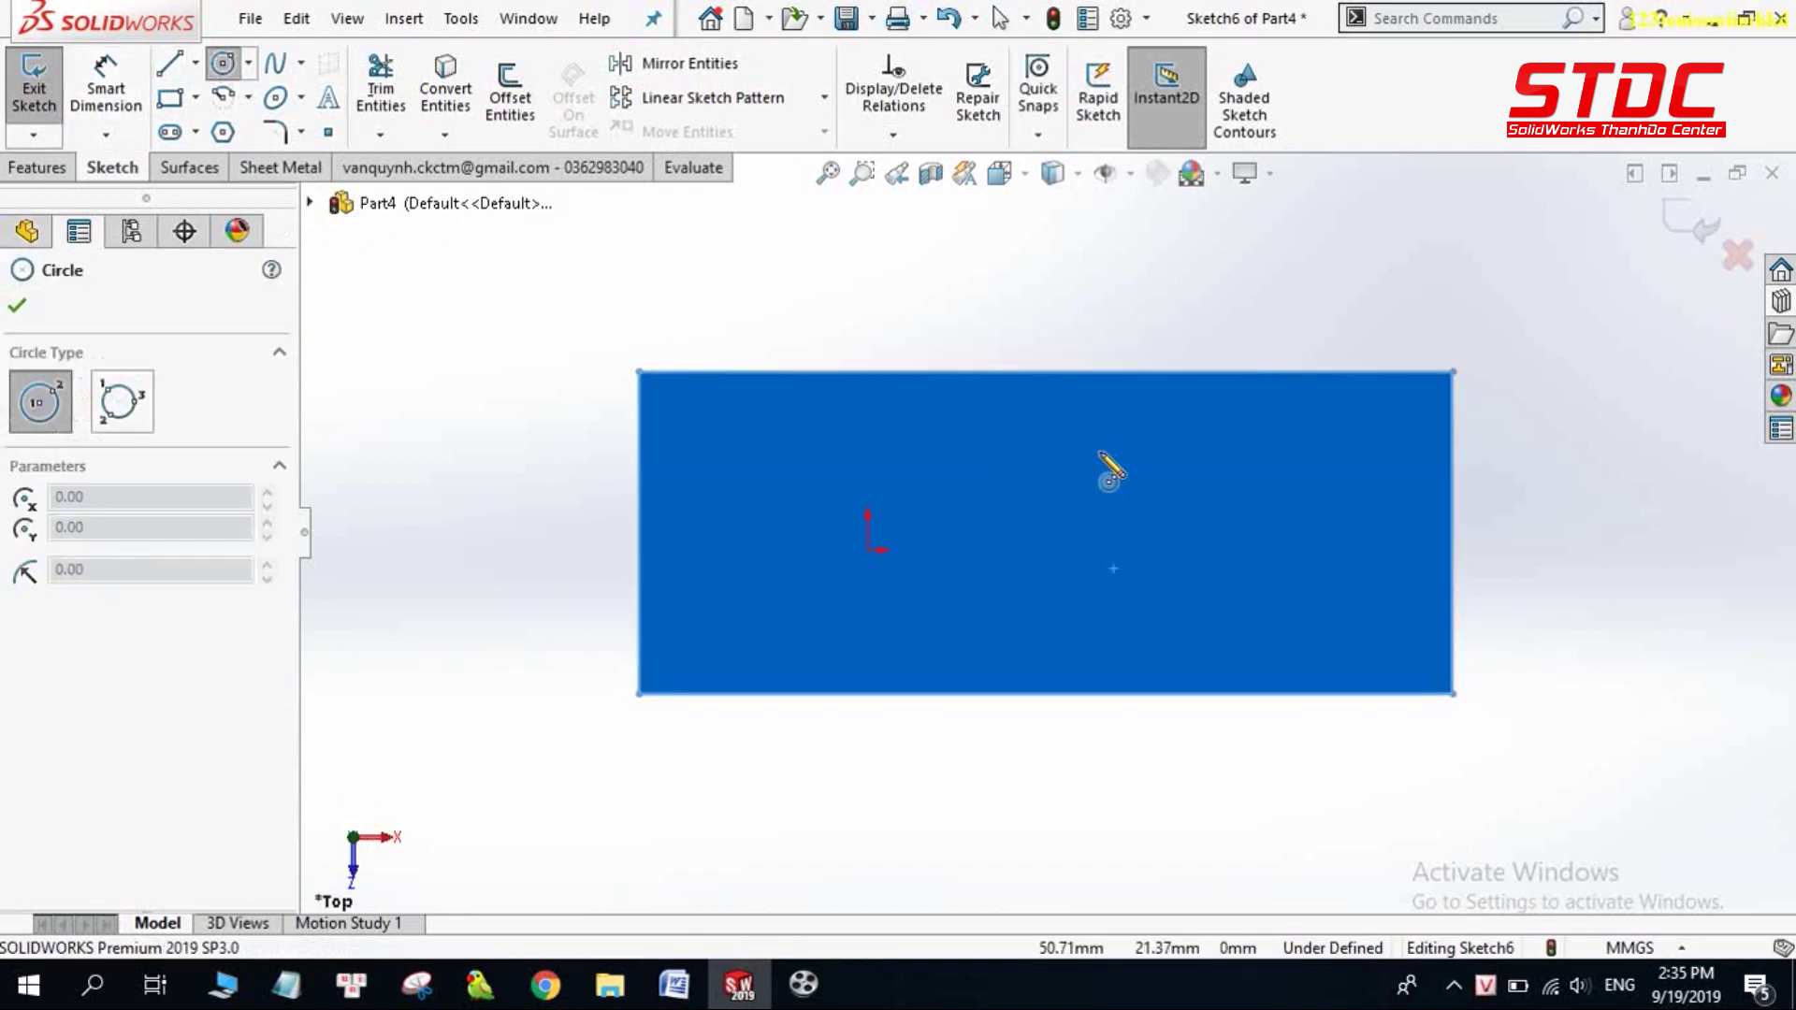
- Sketch two circles one above the other and dimension the lower one to 15 mm
left_click(1093, 450)
left_click(1104, 484)
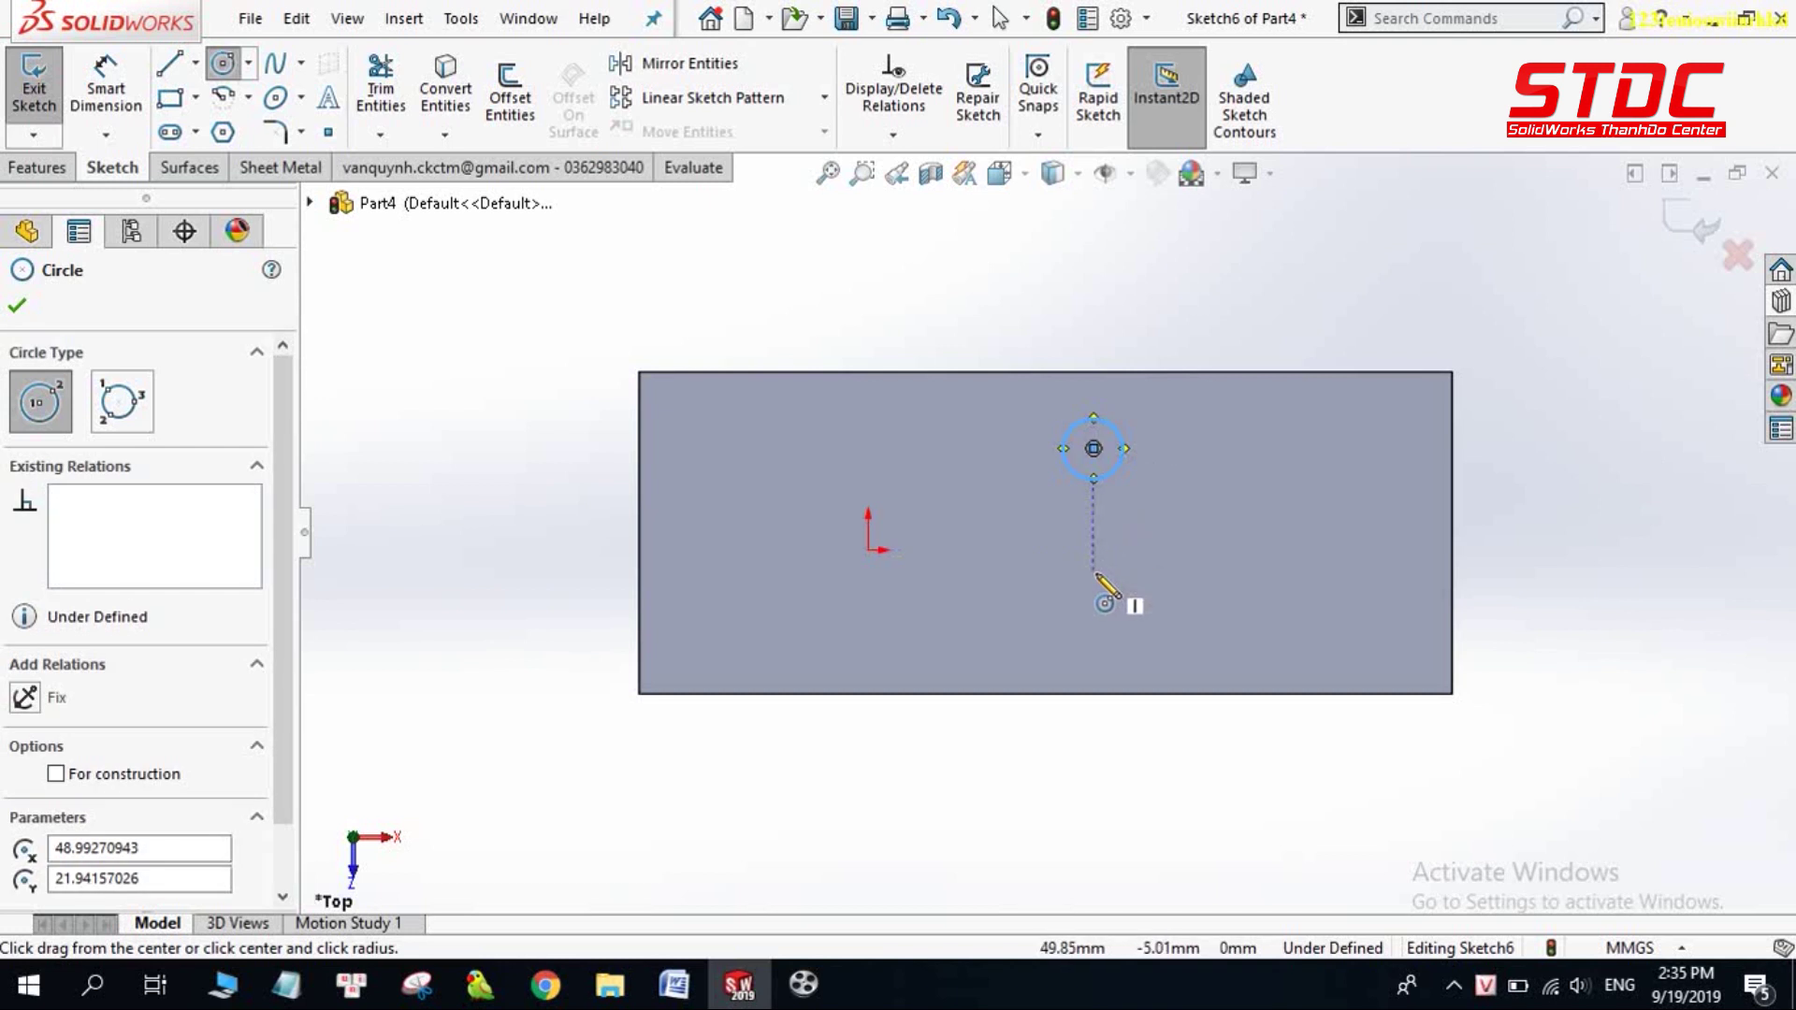
left_click(1093, 576)
left_click(1108, 609)
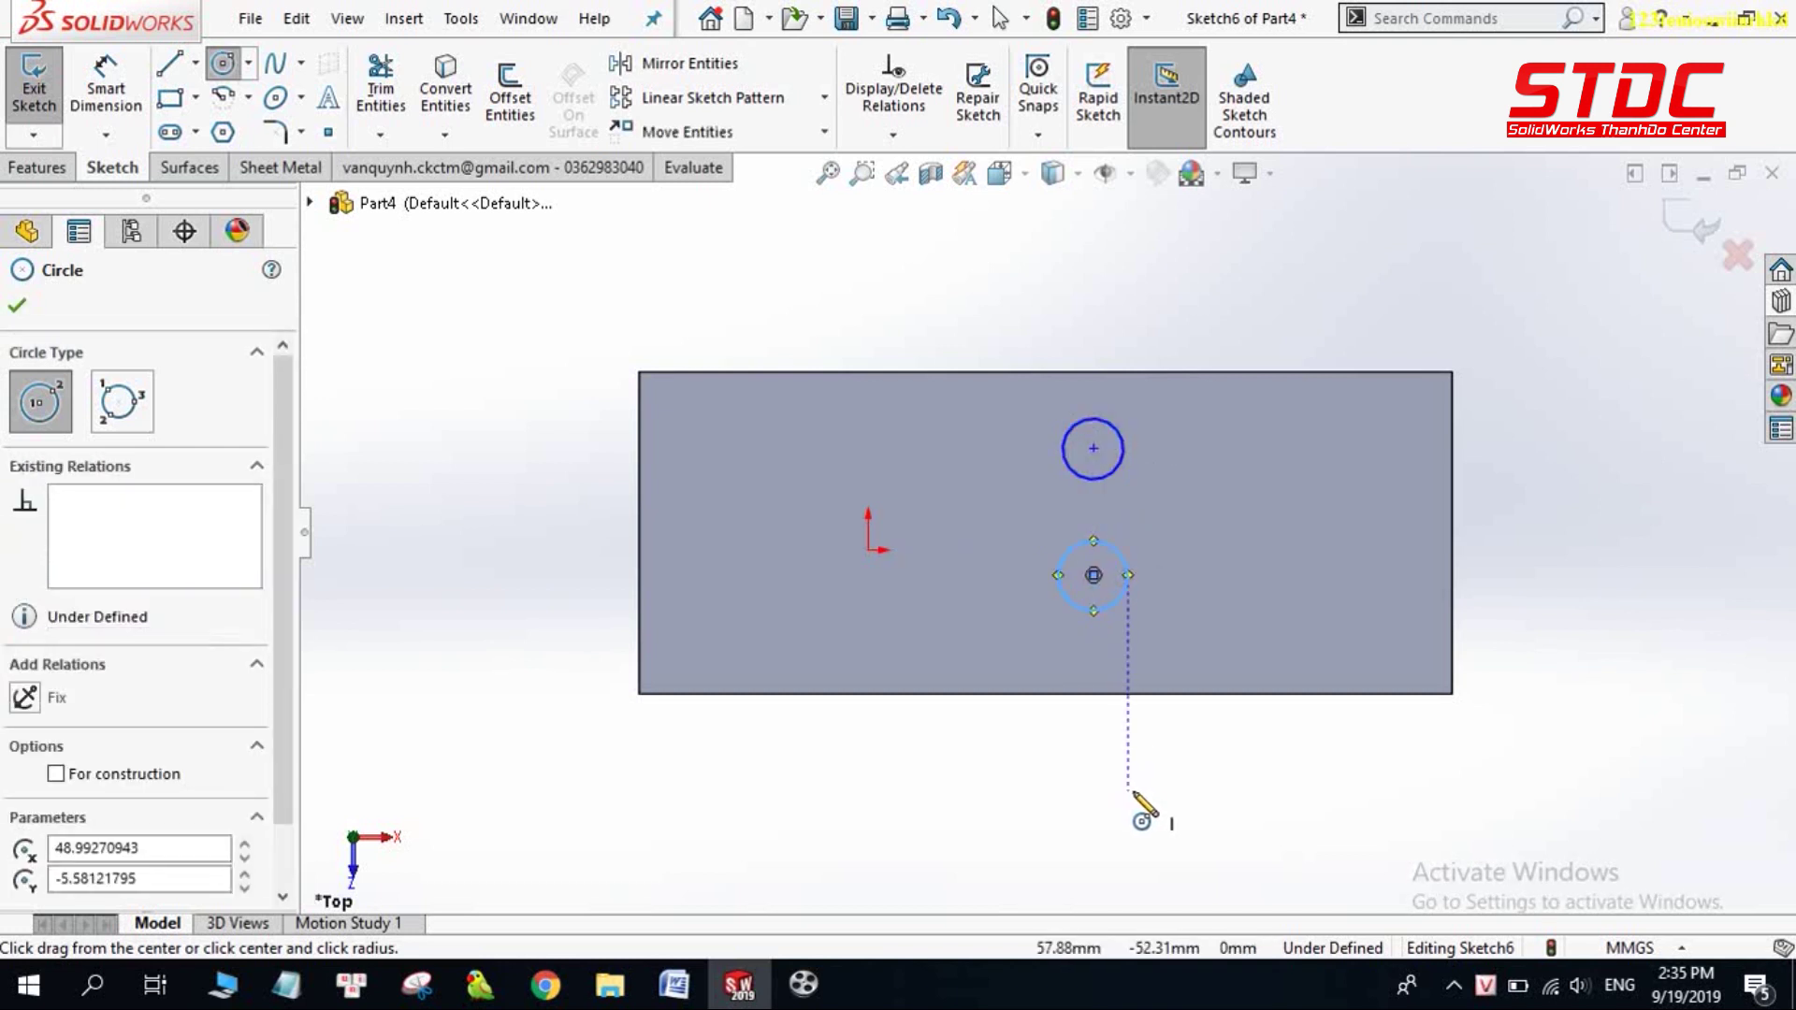
right_click_drag(1142, 786, 1132, 517)
left_click(1117, 548)
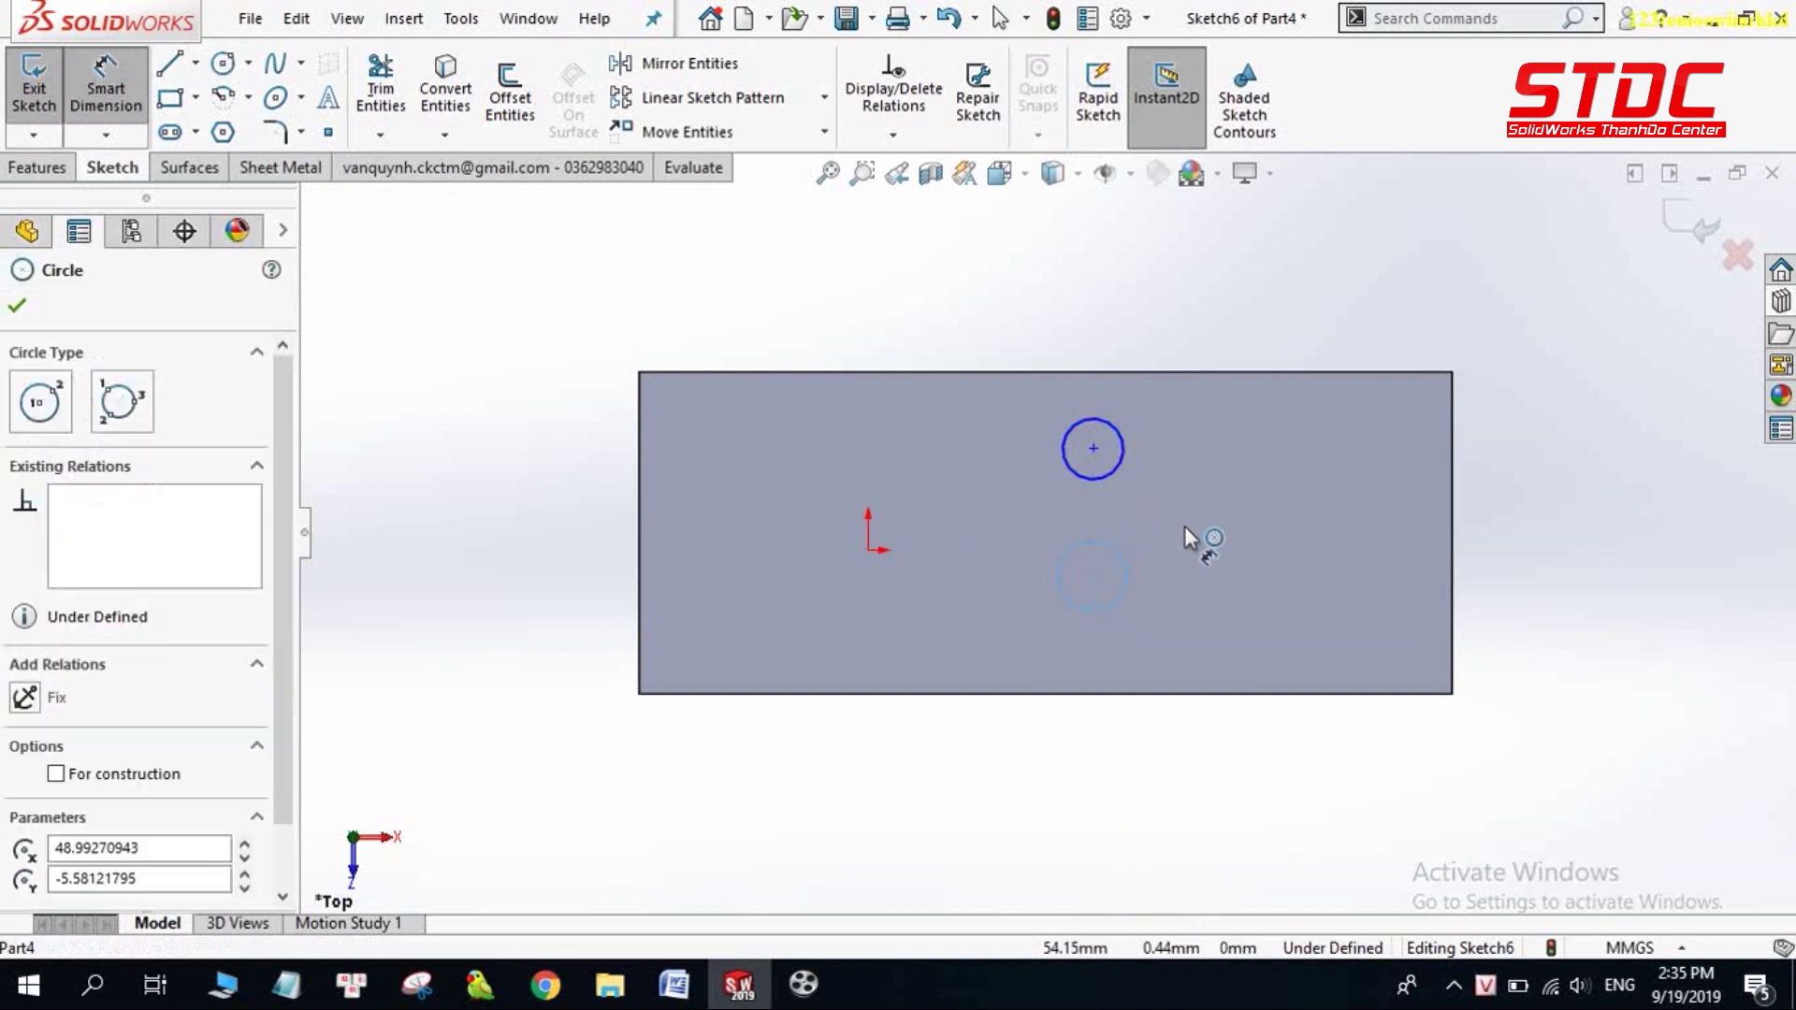
left_click(1188, 525)
type("15")
key("Return")
key("Escape")
key("Escape")
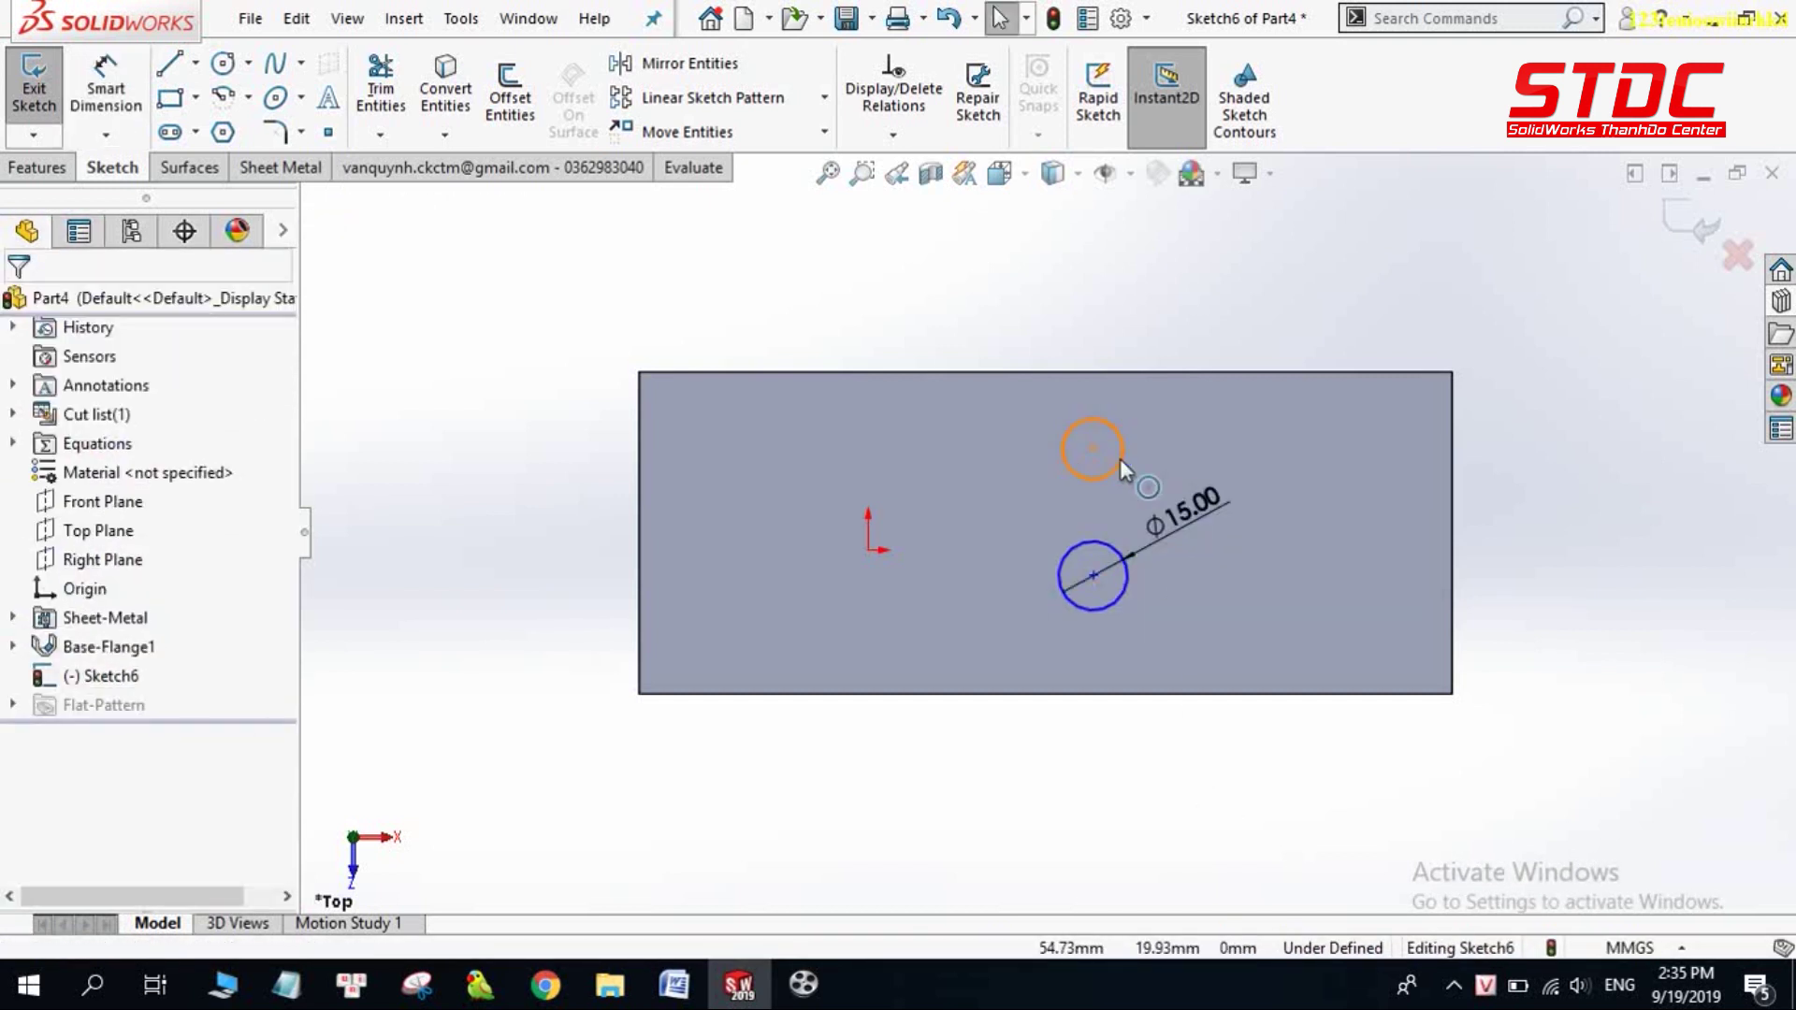
- Make the two circles equal in size and finish the cut sketch
left_click(1120, 458)
left_click(1108, 542, "ctrl")
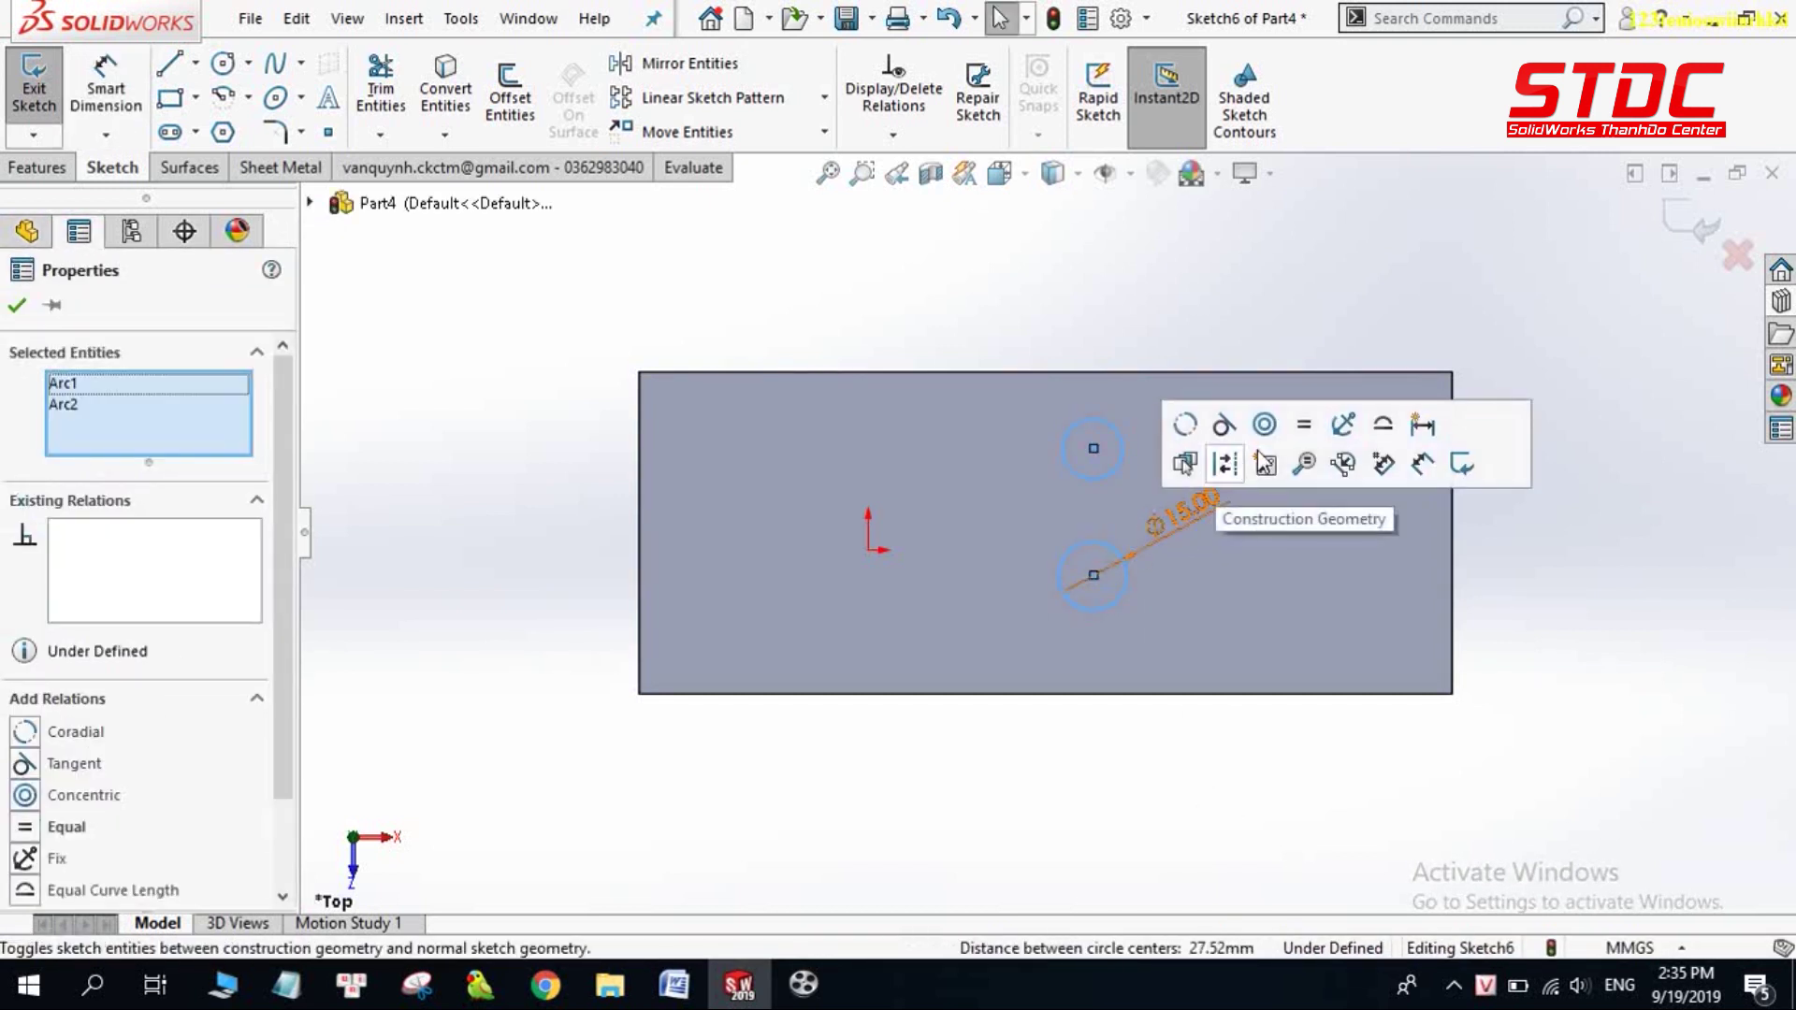
left_click(1310, 433)
key("Escape")
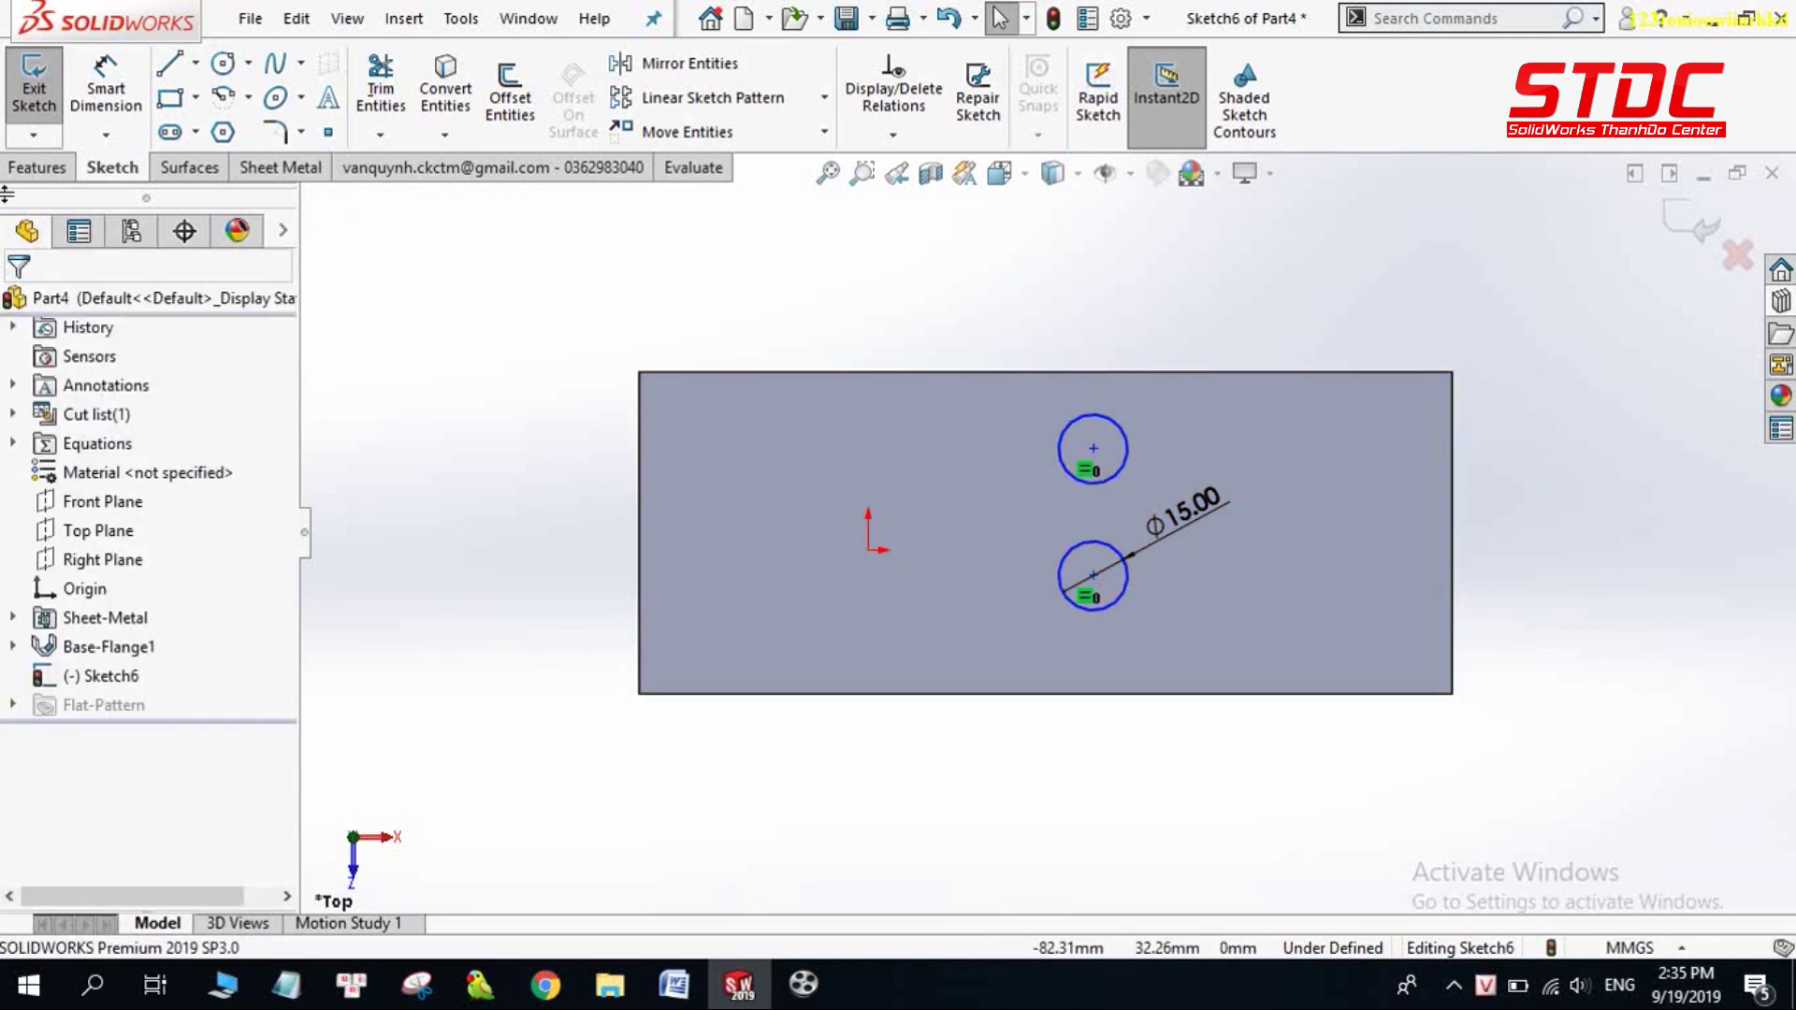
left_click(34, 92)
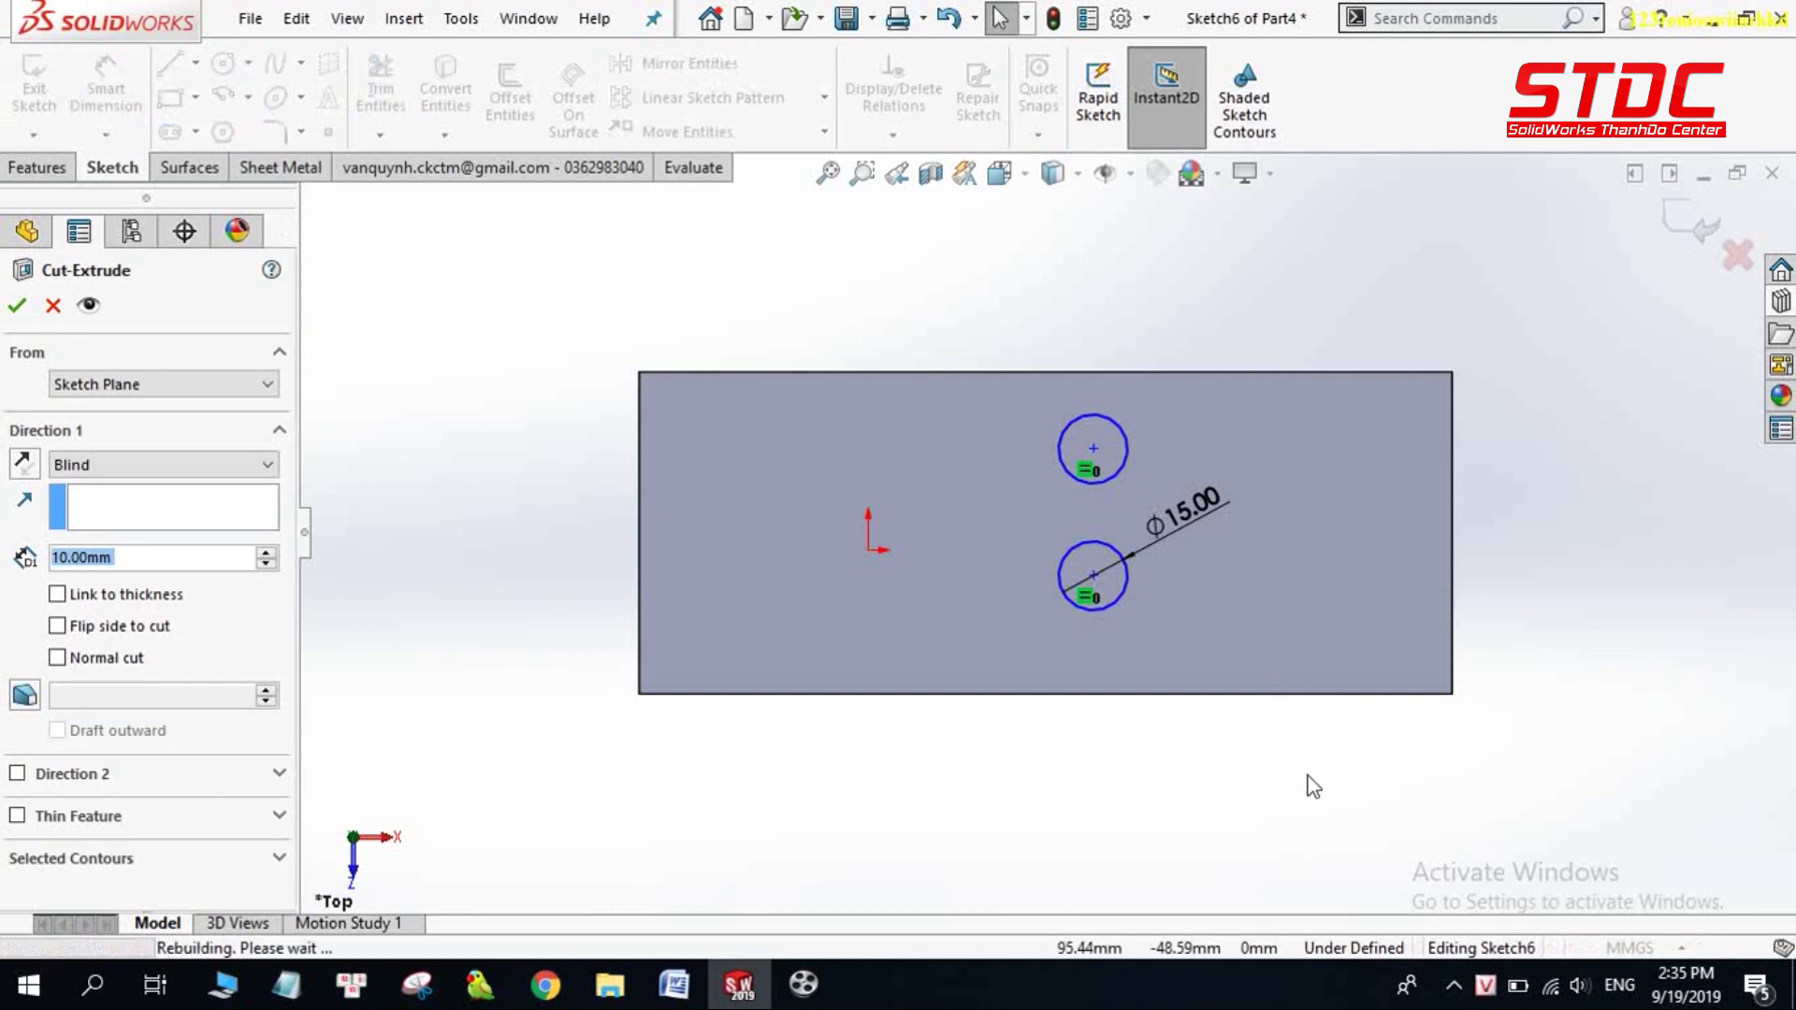
- Cut the two circles Through All to make two 15 mm holes
mouse_move(1304, 748)
middle_mouse_down()
mouse_move(1255, 401)
mouse_move(1251, 514)
middle_mouse_up()
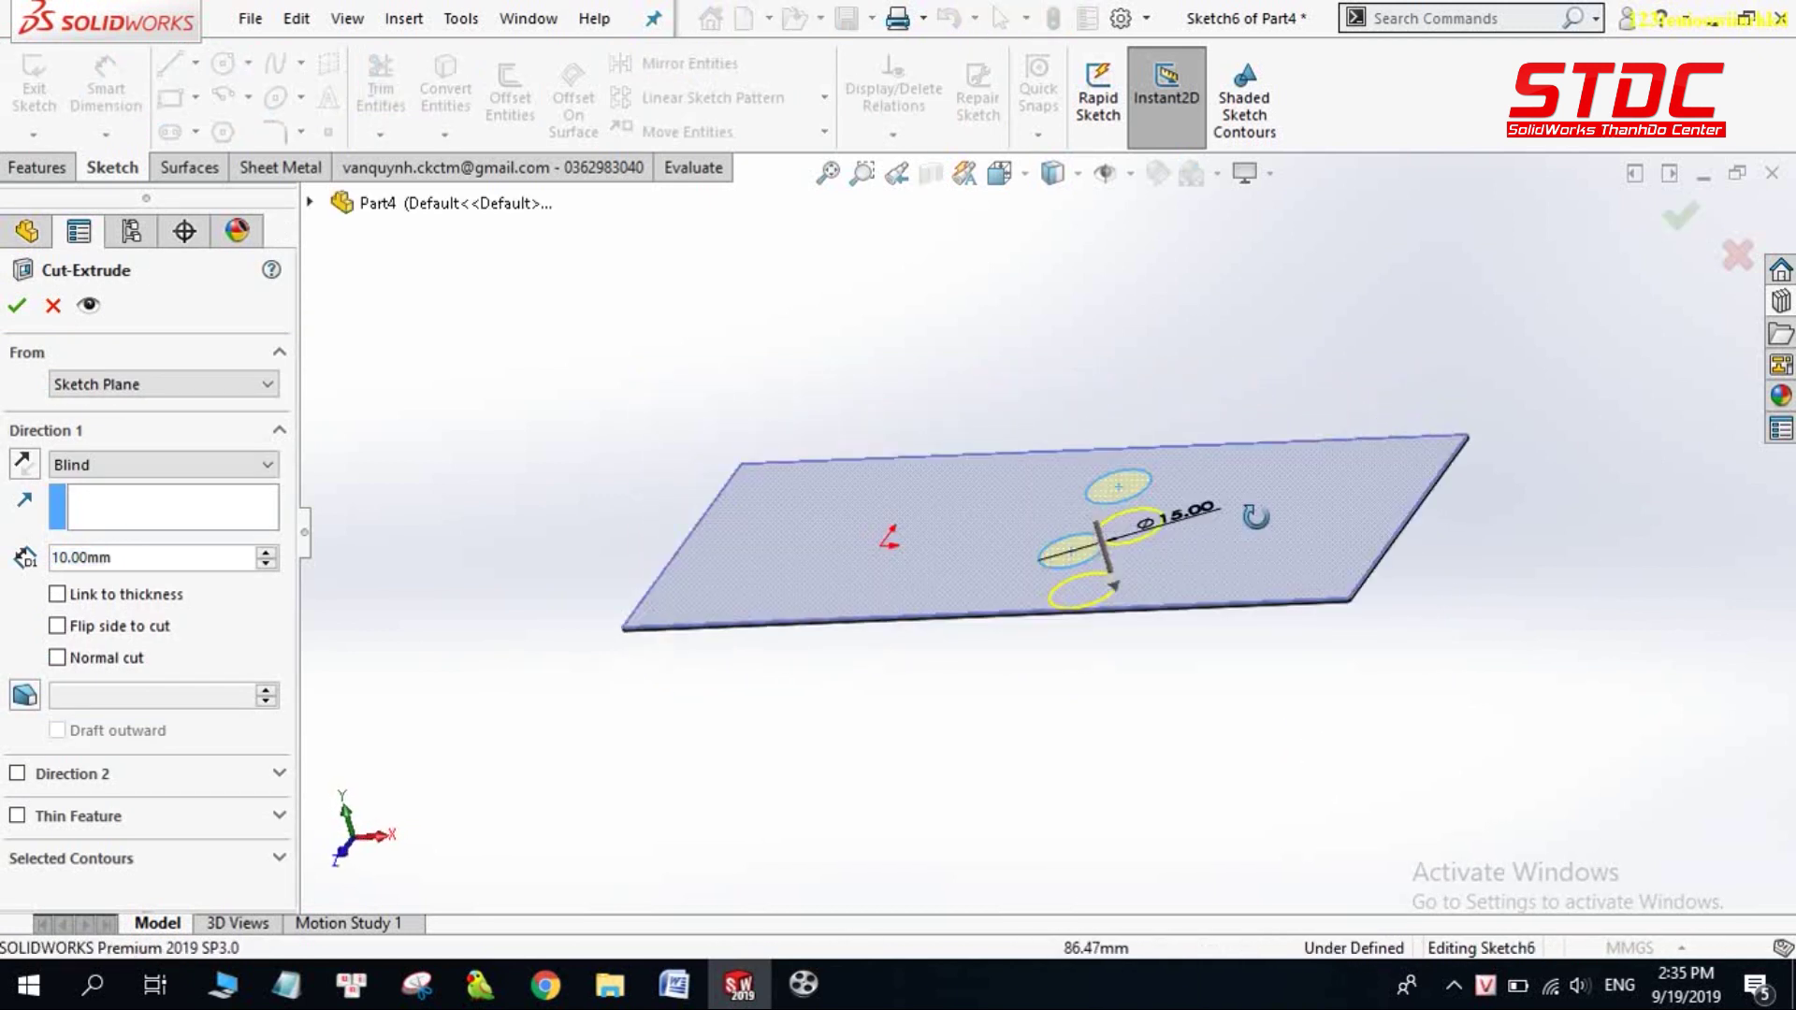
left_click(103, 462)
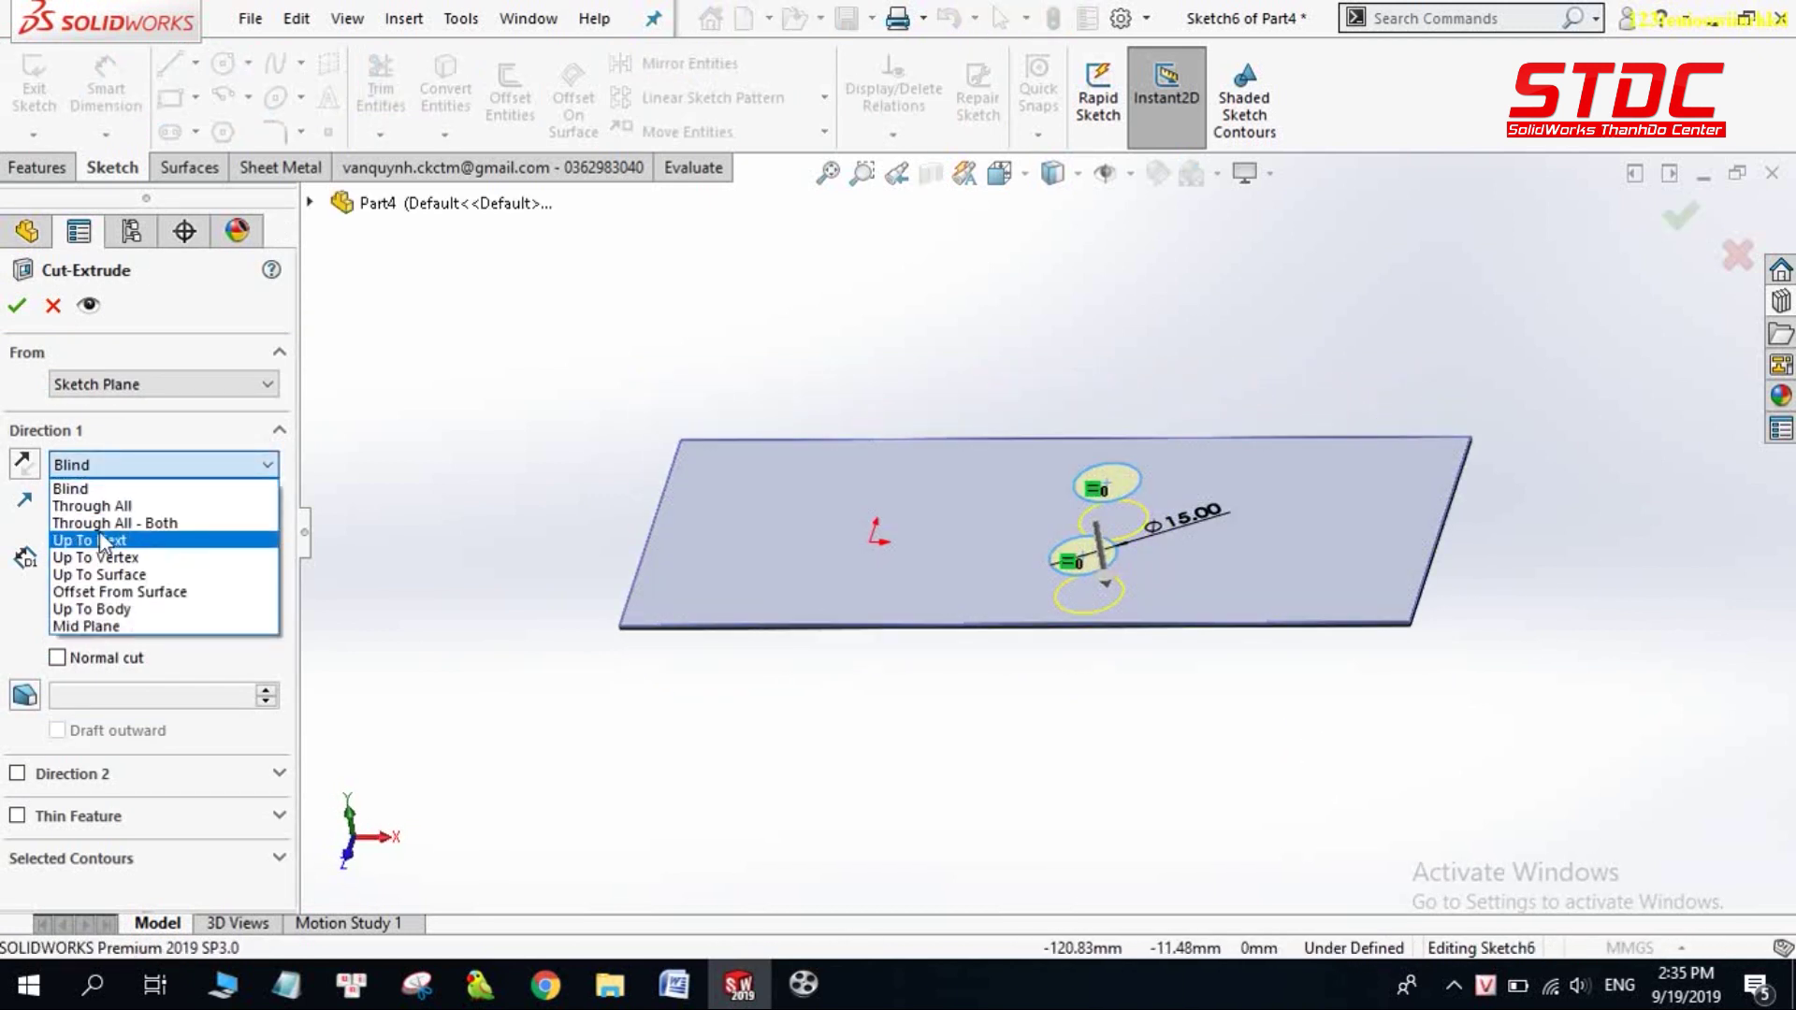
left_click(101, 506)
left_click(17, 305)
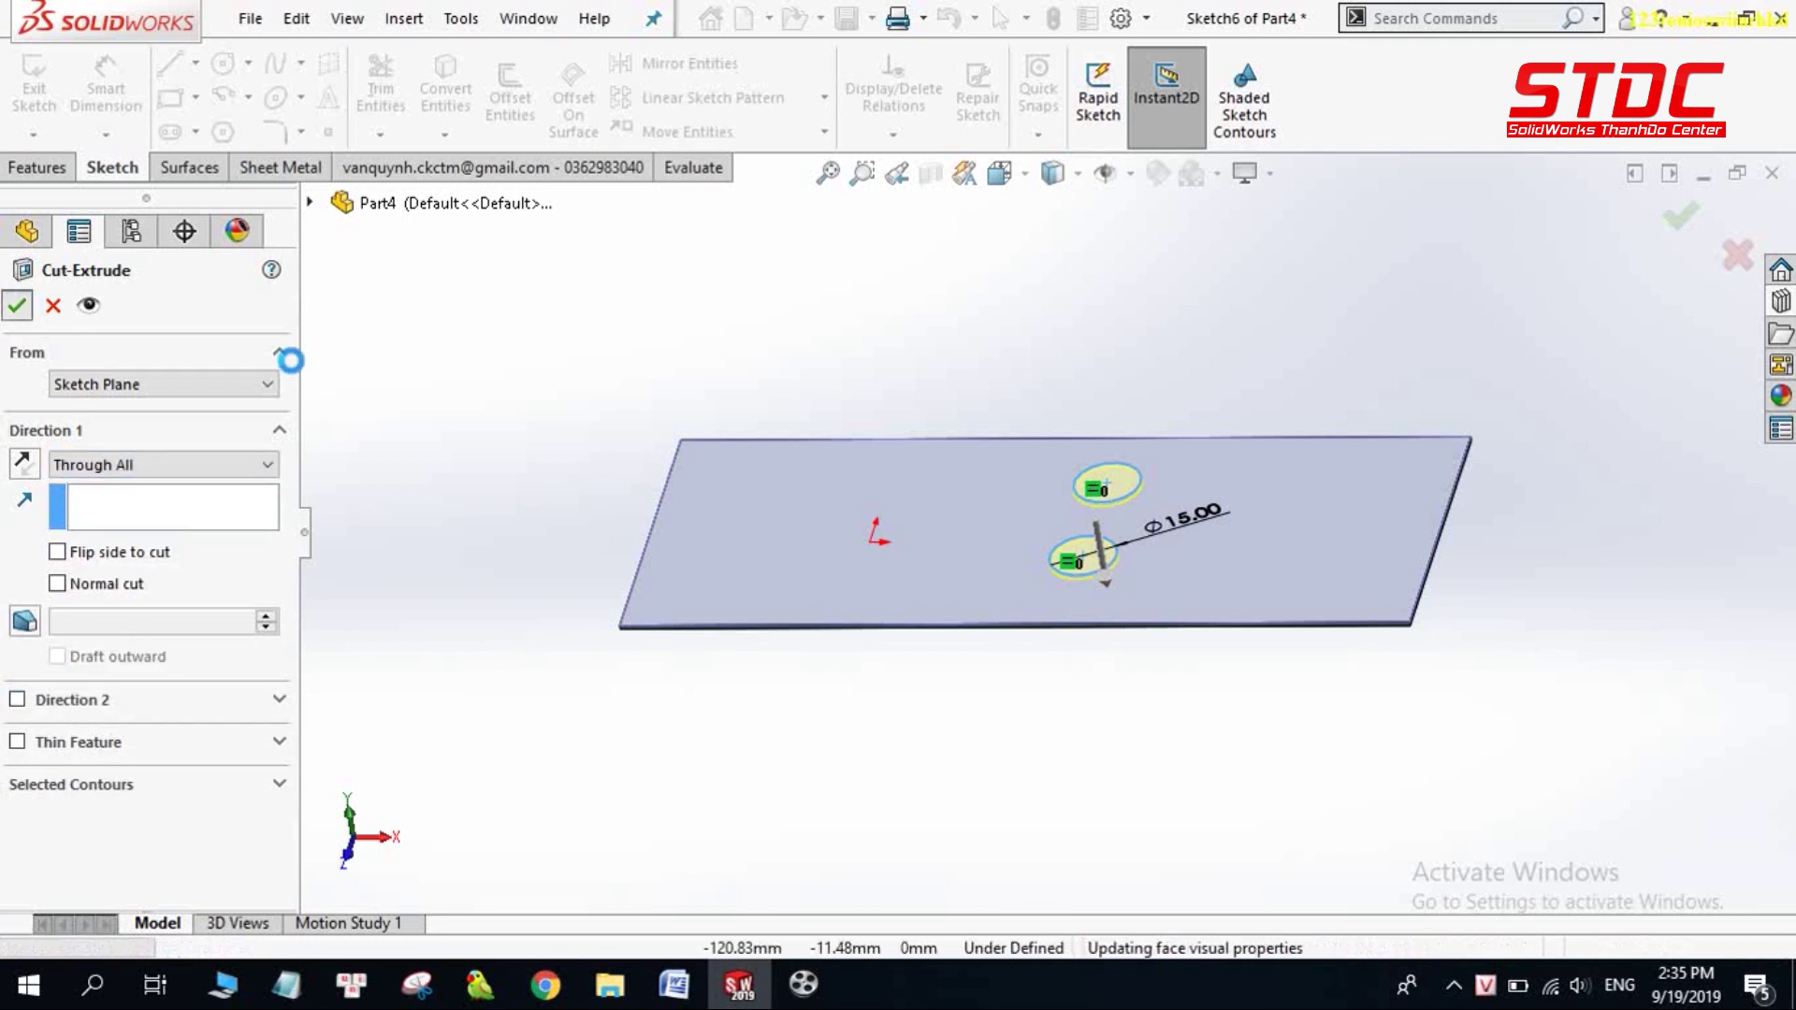
- Turn the view face-on to the plate, then tilt it into an oblique view
mouse_move(1175, 488)
middle_mouse_down()
mouse_move(1203, 481)
mouse_move(1228, 638)
middle_mouse_up()
key("space")
left_click(1258, 636)
mouse_move(1138, 722)
middle_mouse_down()
mouse_move(1132, 461)
mouse_move(1108, 698)
middle_mouse_up()
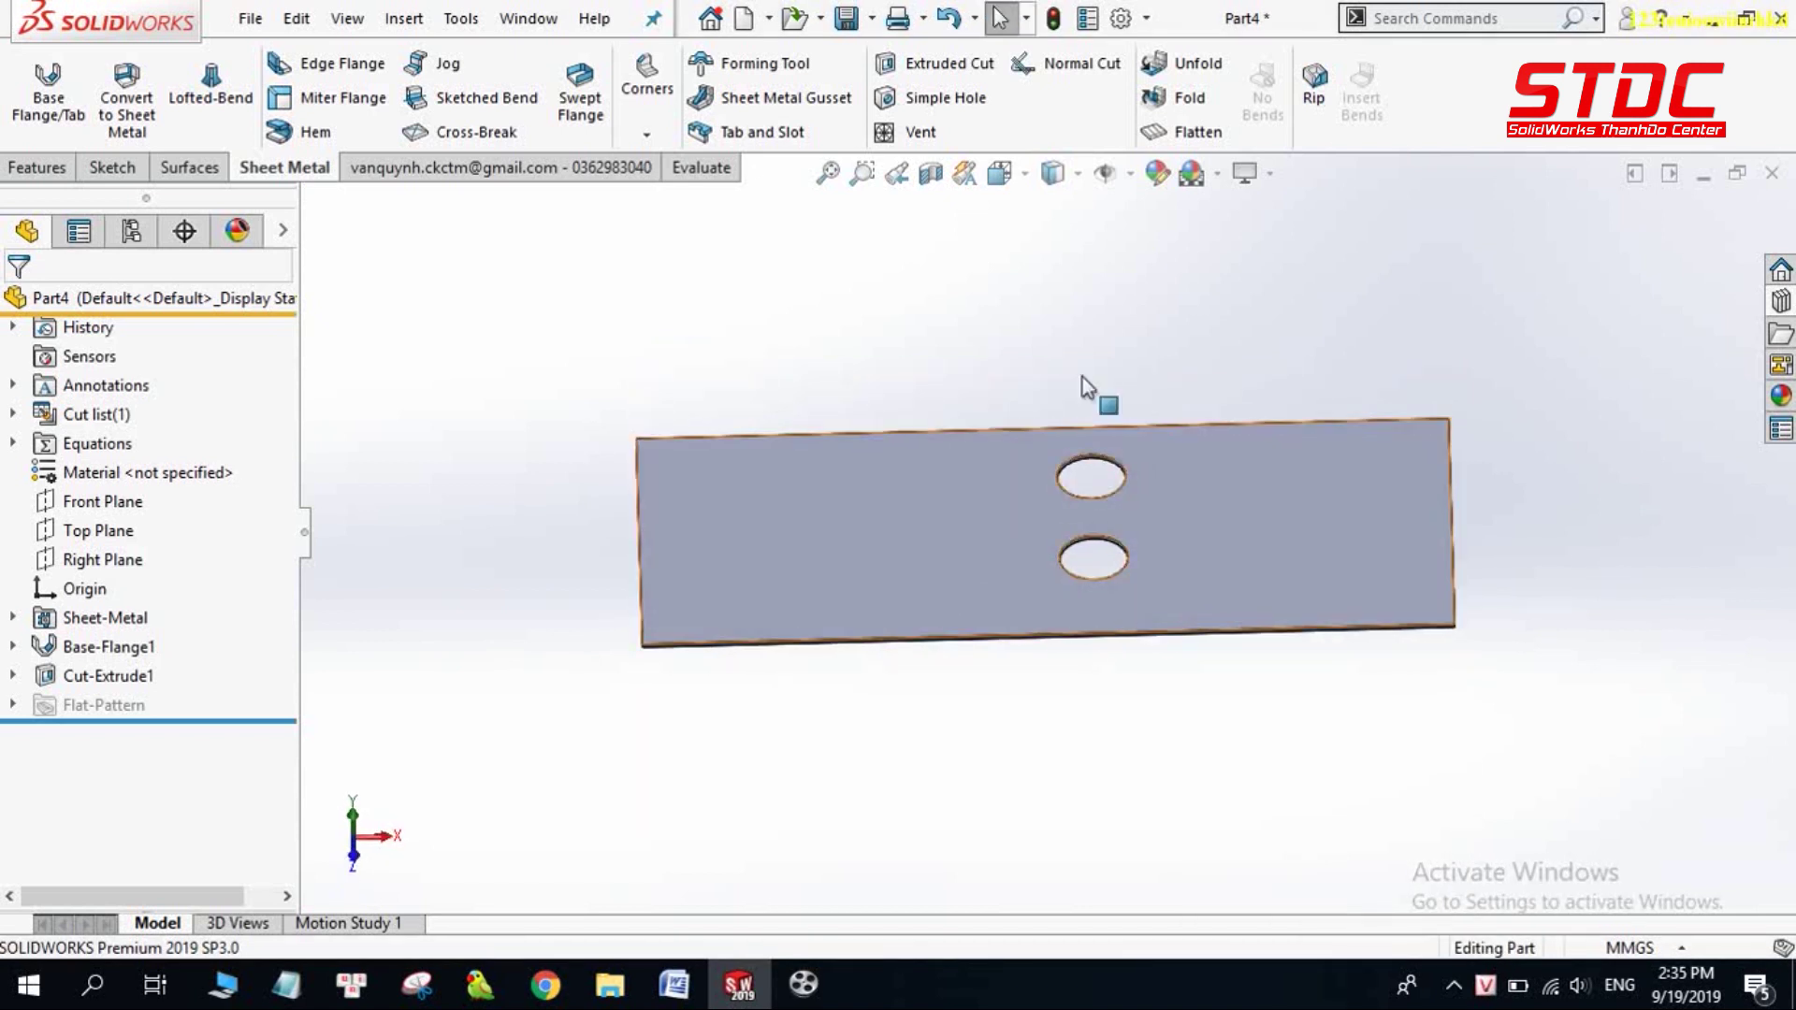
- Sketch a line across the plate face from top edge to bottom edge, left of the holes
left_click(923, 496)
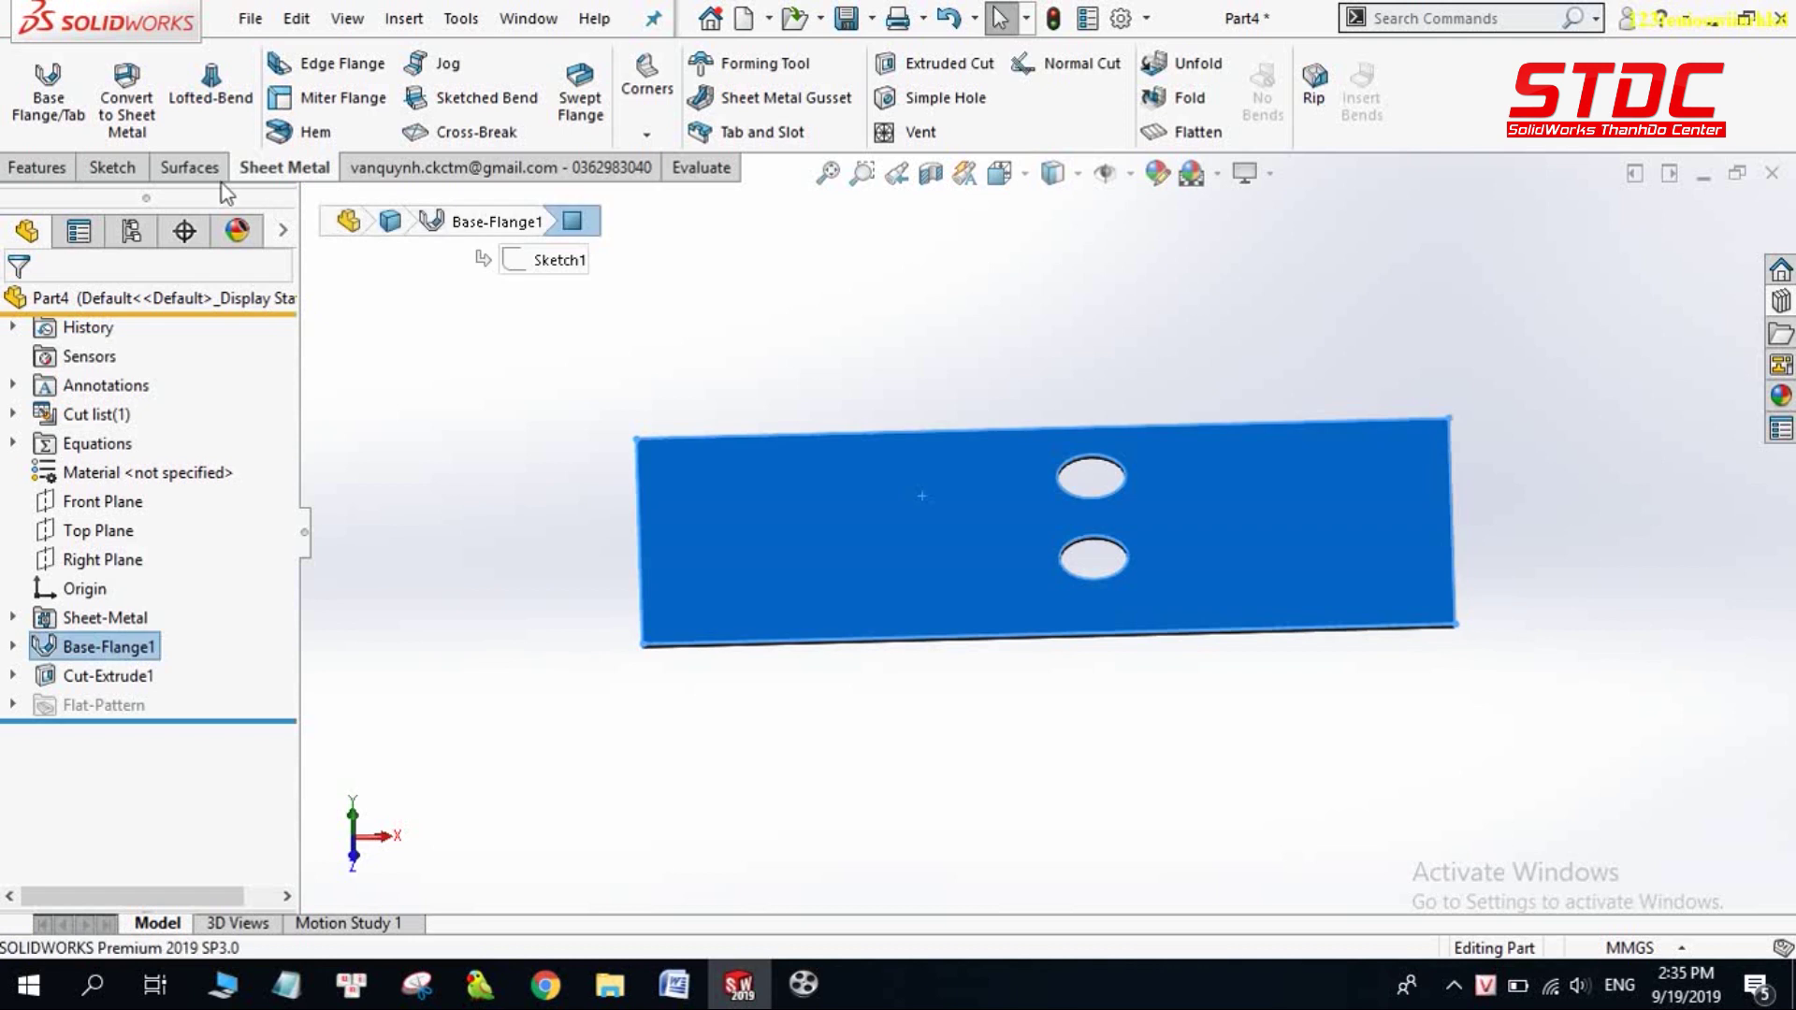
left_click(113, 168)
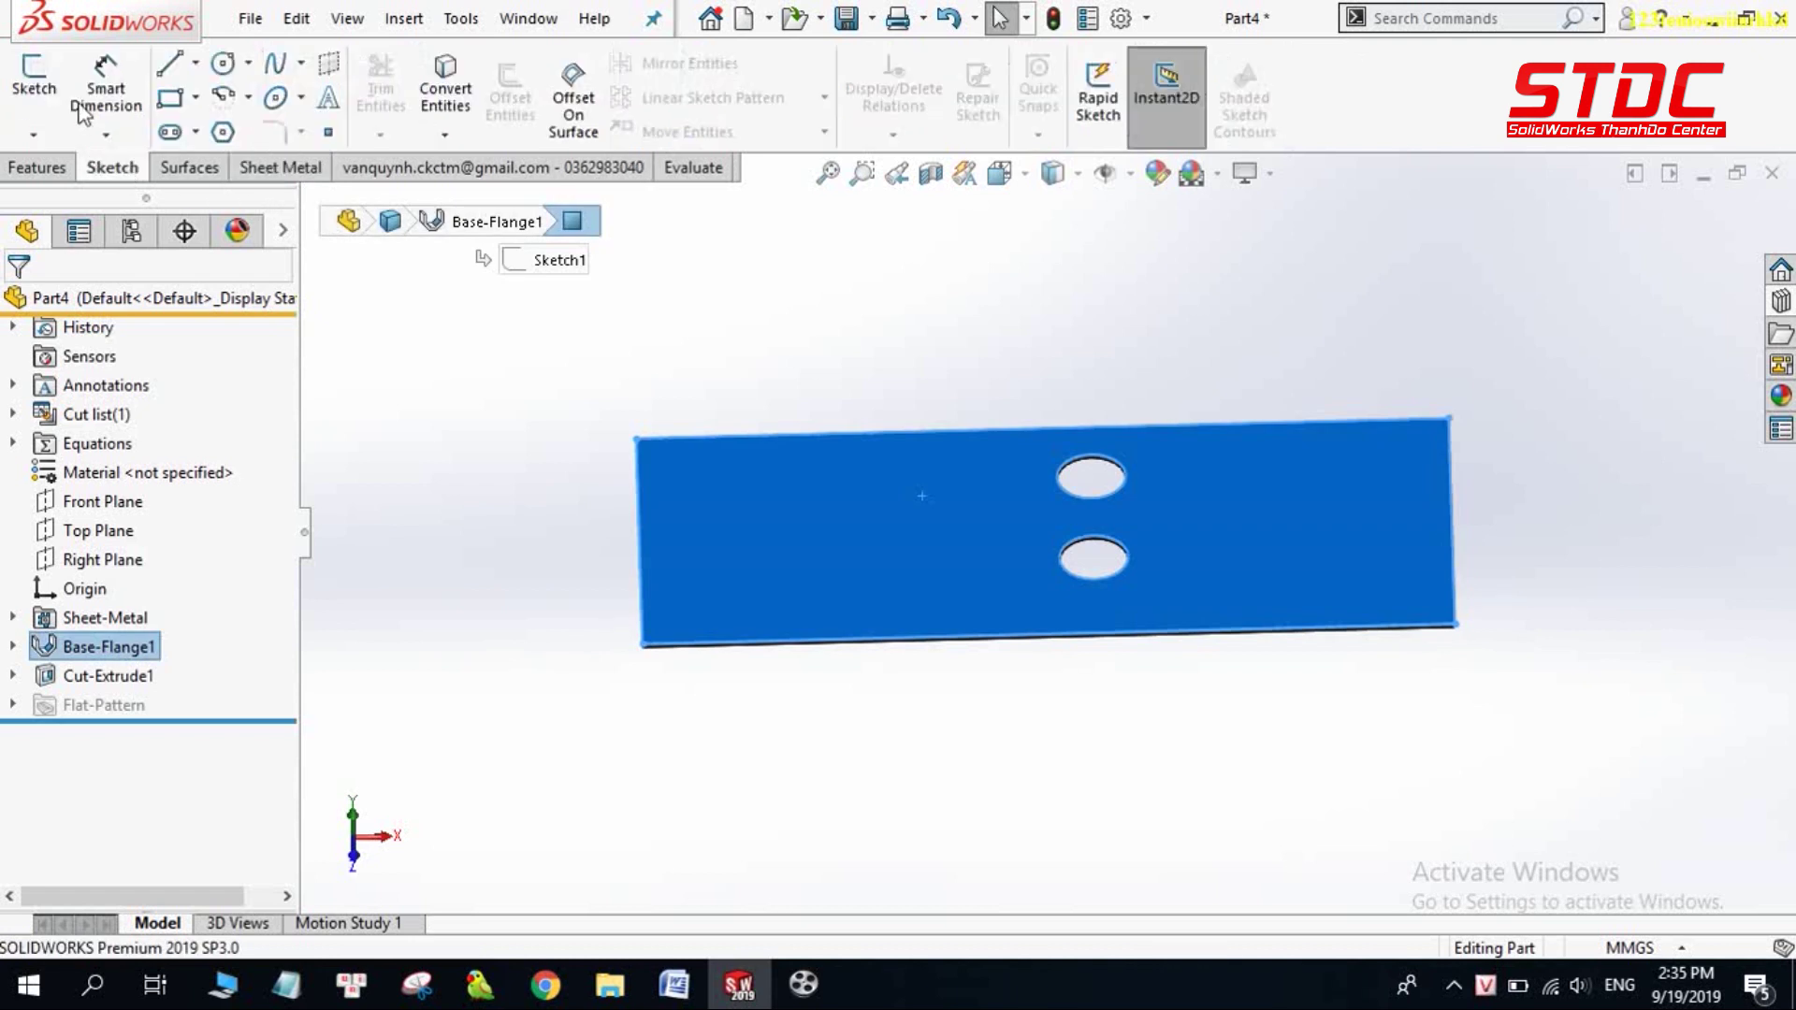
left_click(1034, 432)
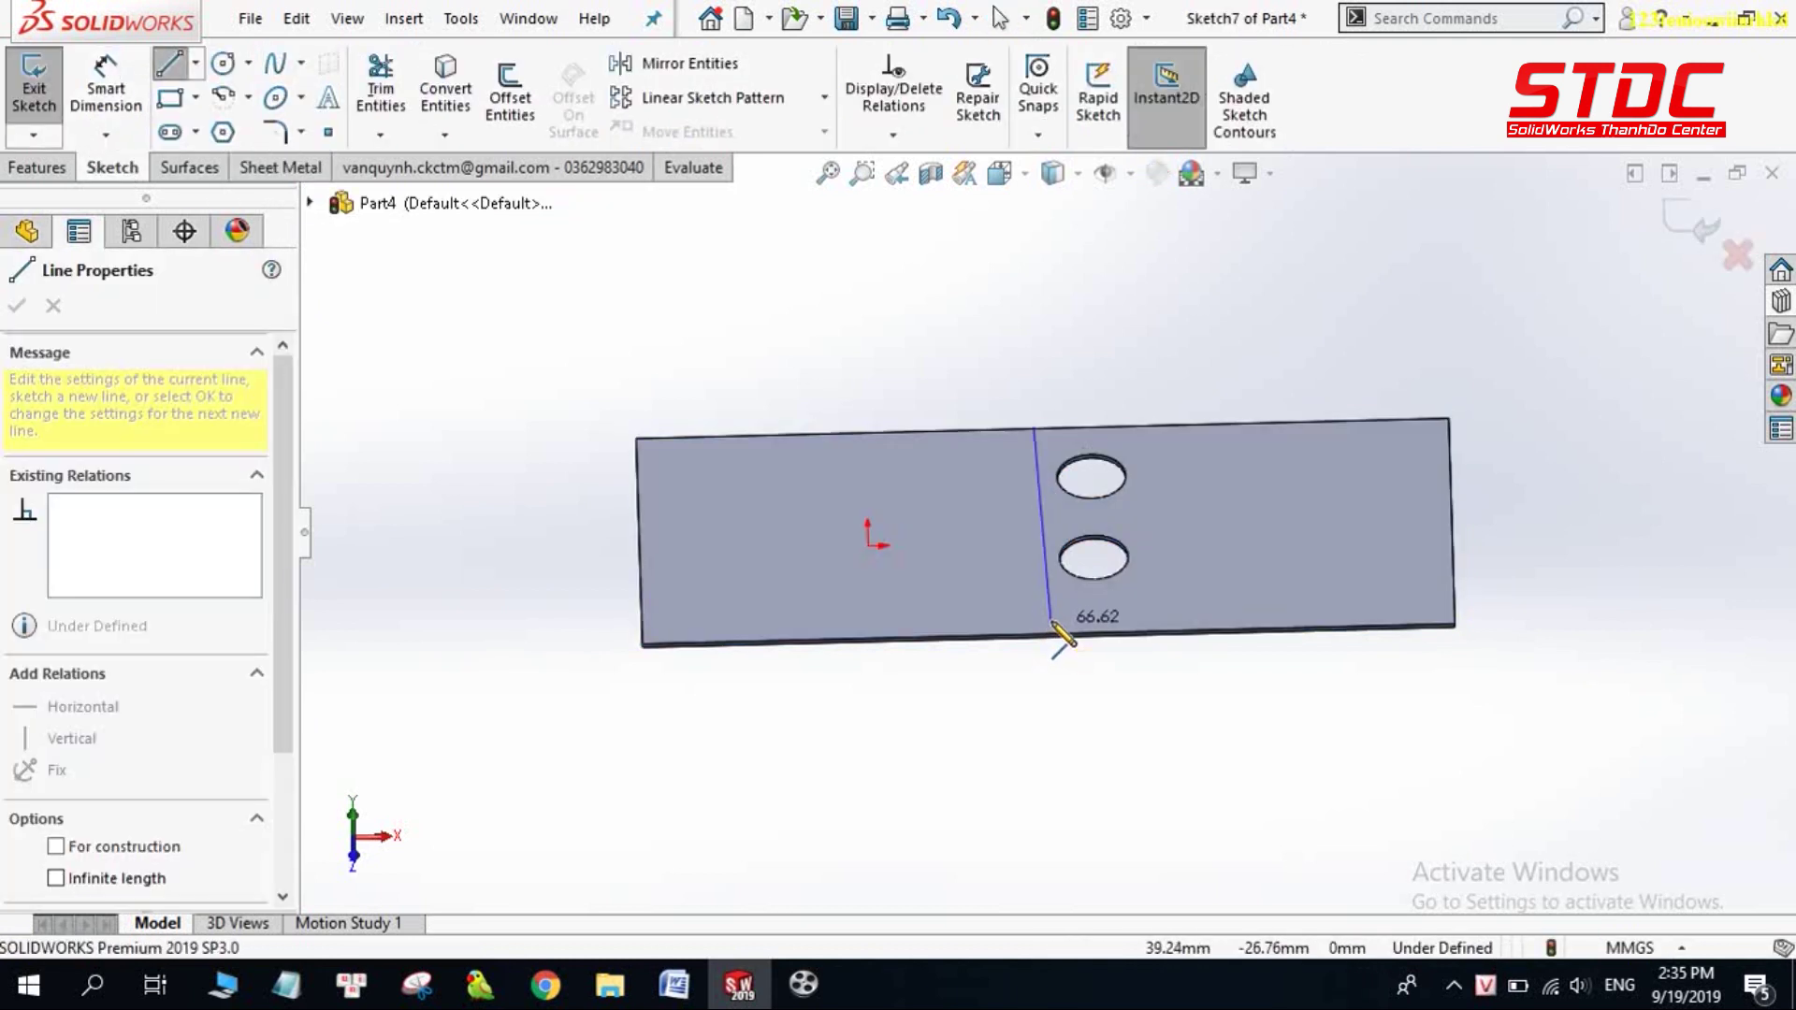
left_click(1049, 633)
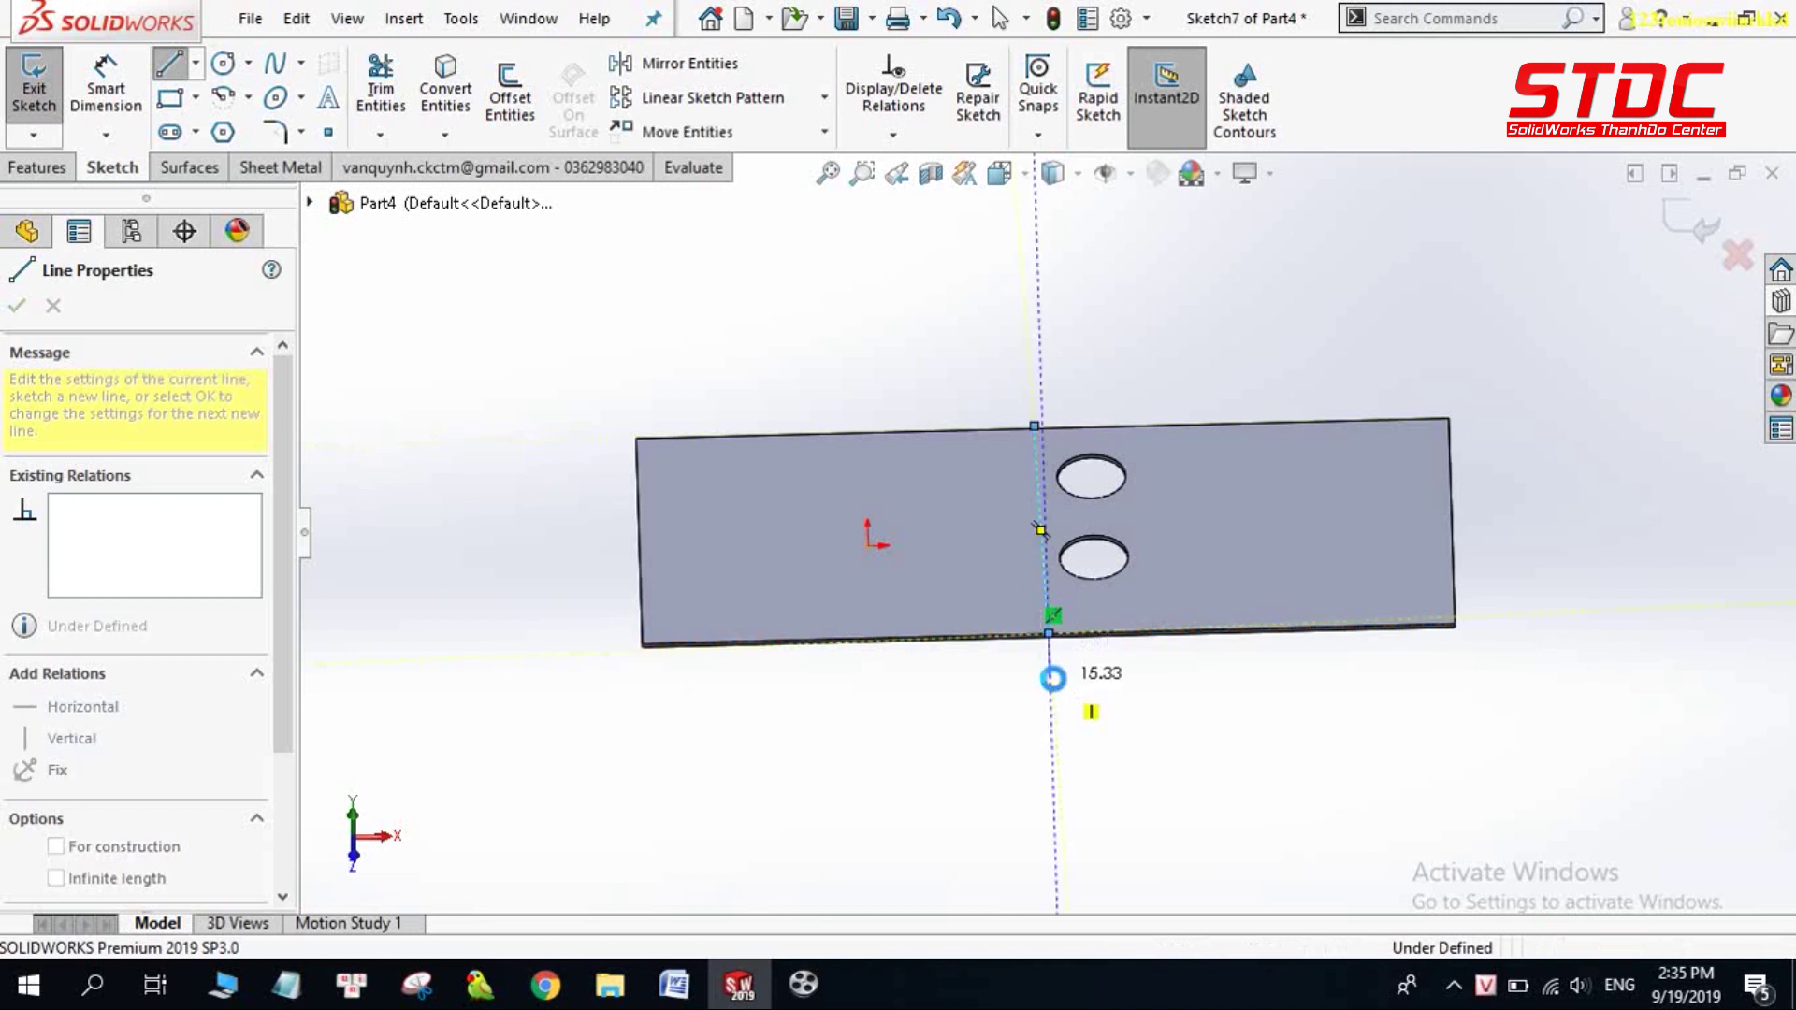
key("Escape")
- Make the line vertical and confirm its top end sits at the edge midpoint
left_click(1045, 564)
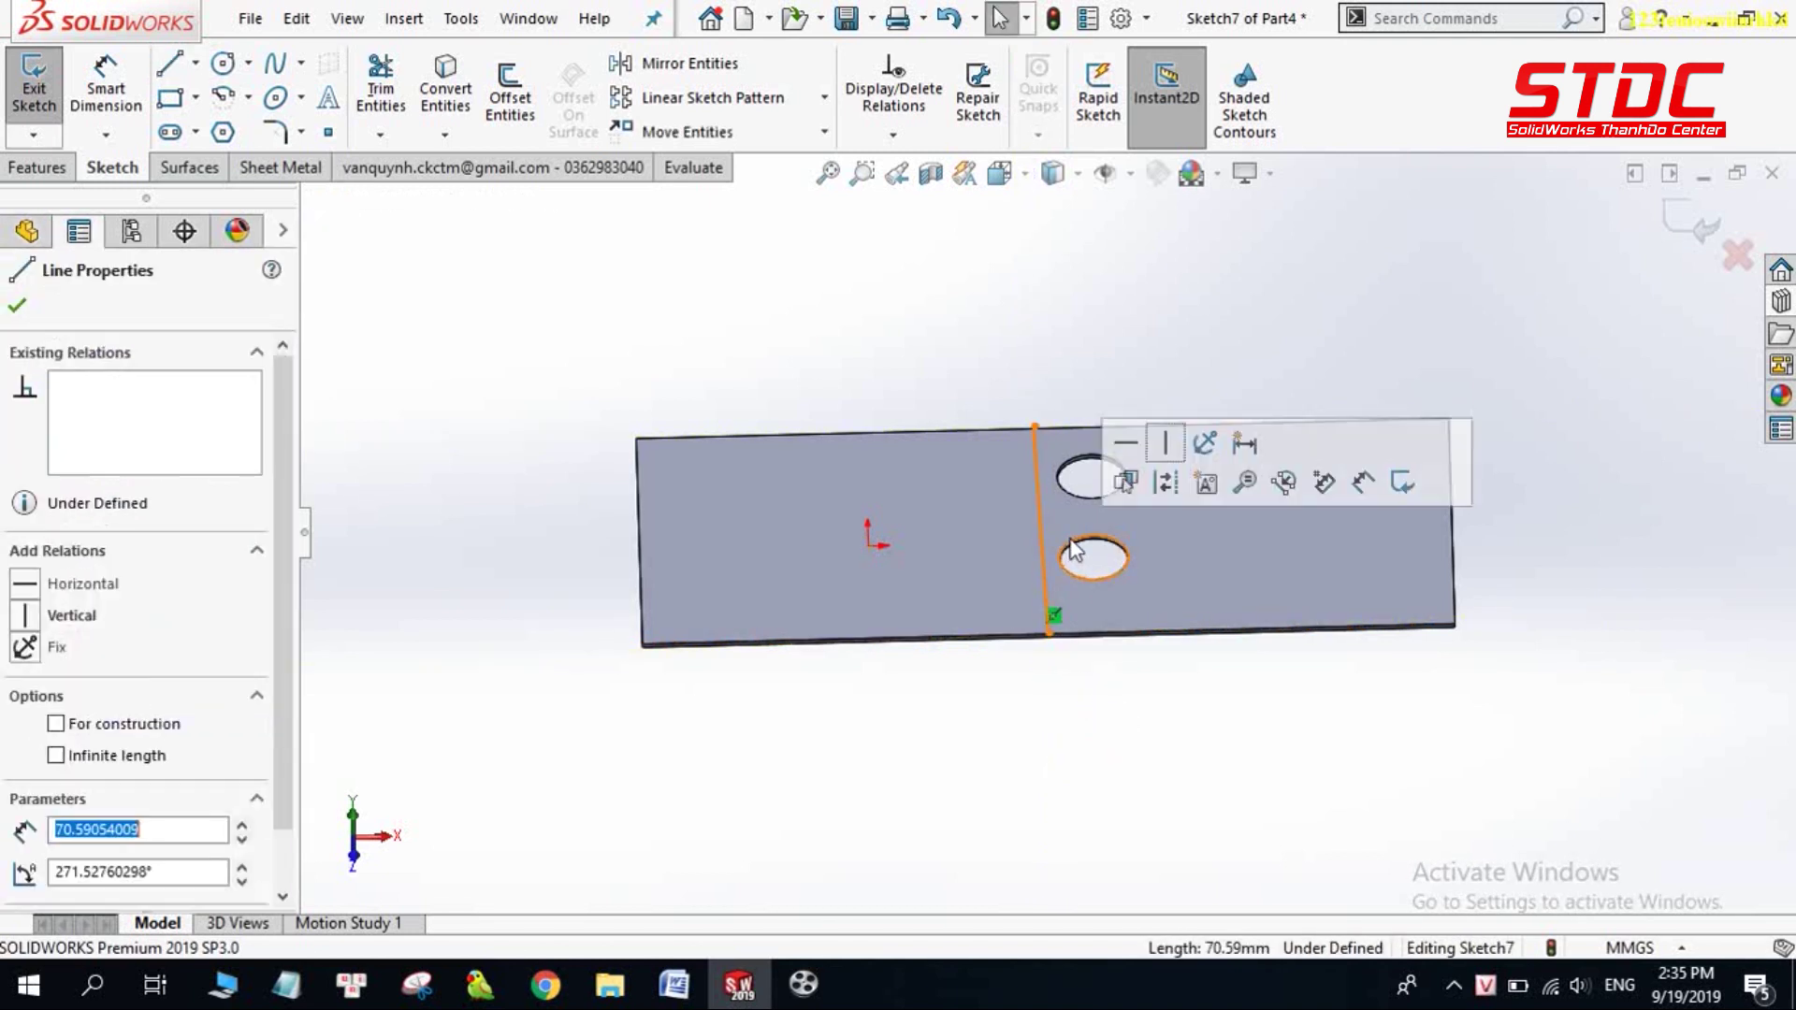
left_click(1165, 449)
left_click(1149, 732)
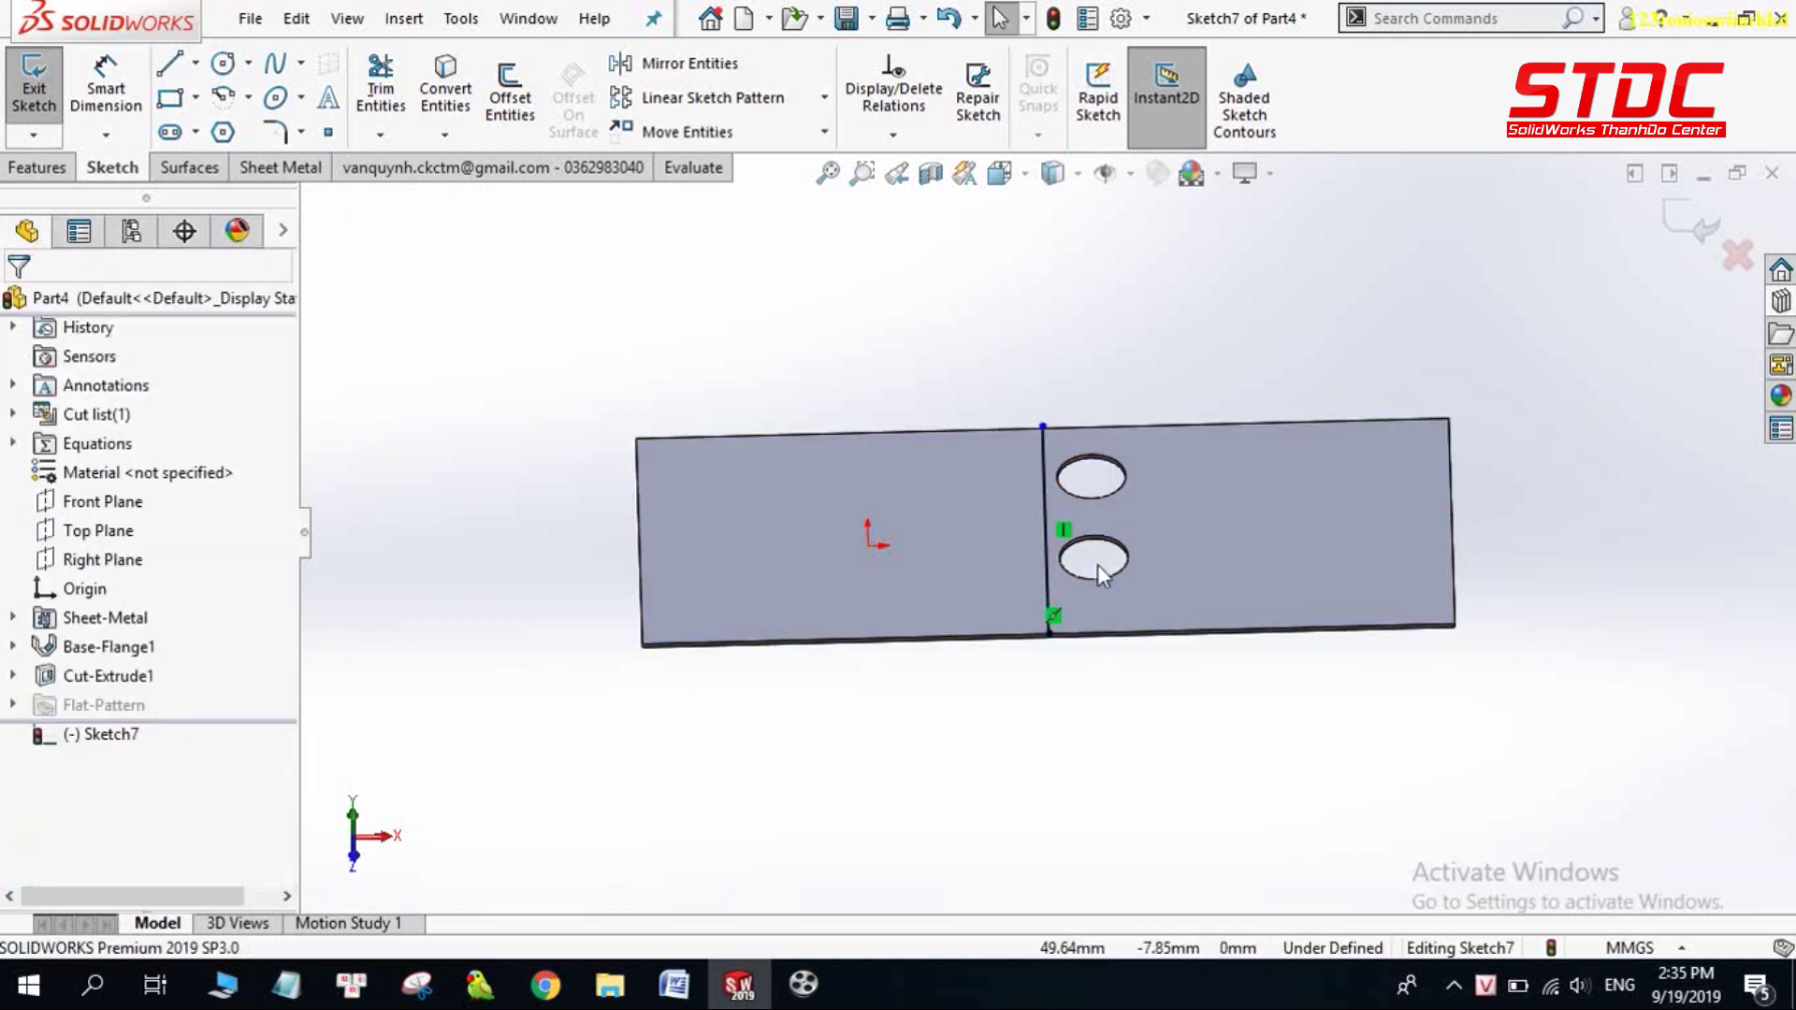
middle_click_drag(1097, 564, 1122, 754)
scroll(1059, 385, "down", 5)
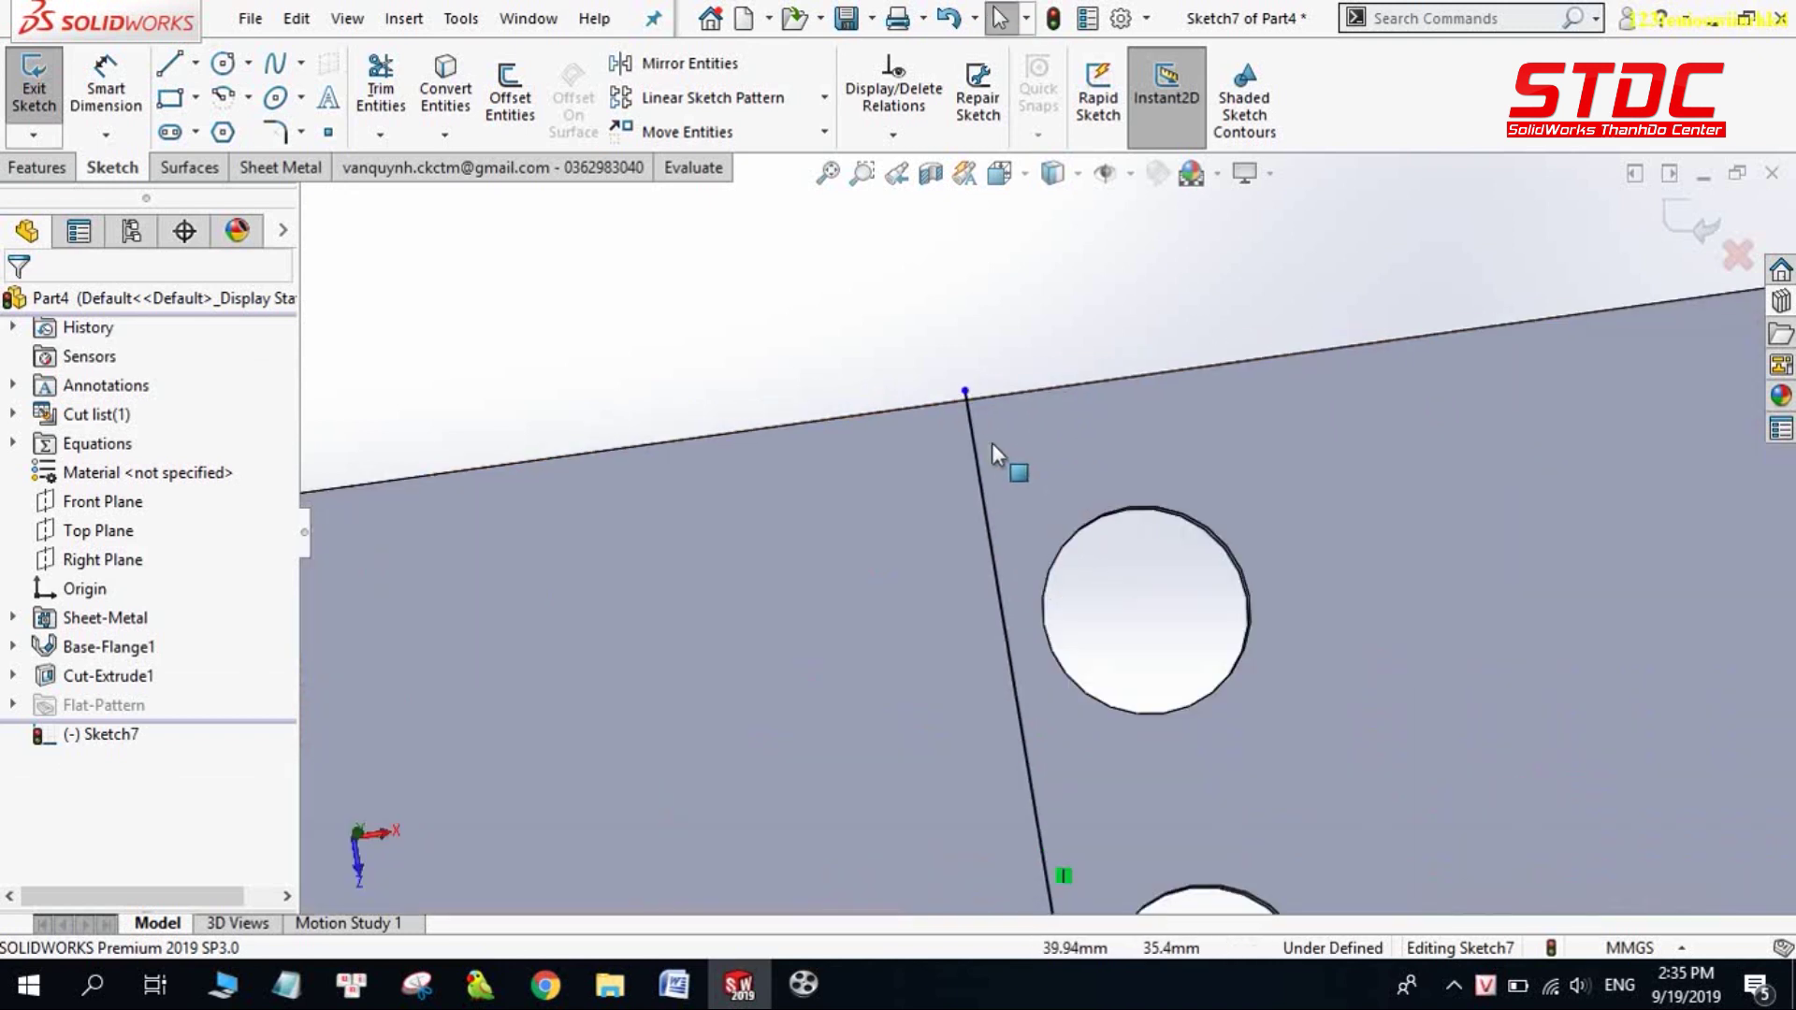
left_click(966, 398)
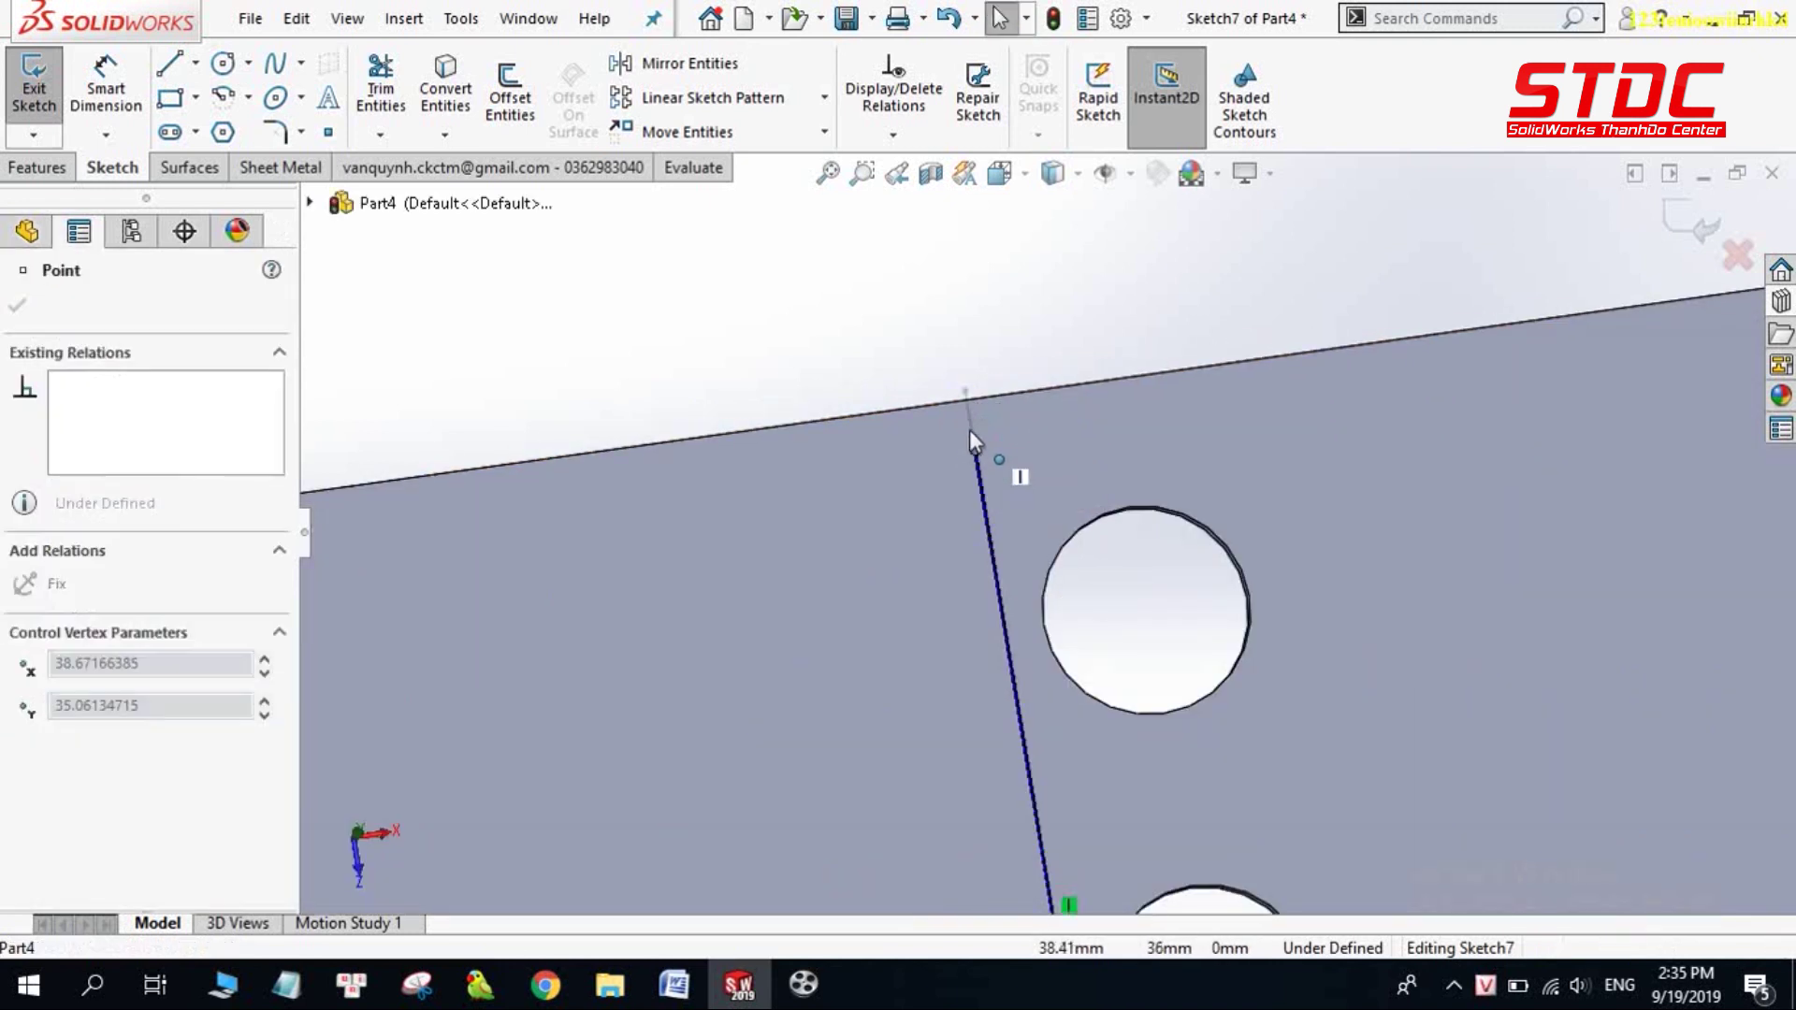
left_click(832, 311)
scroll(841, 425, "up", 3)
scroll(930, 514, "up", 3)
middle_click_drag(930, 513, 787, 385)
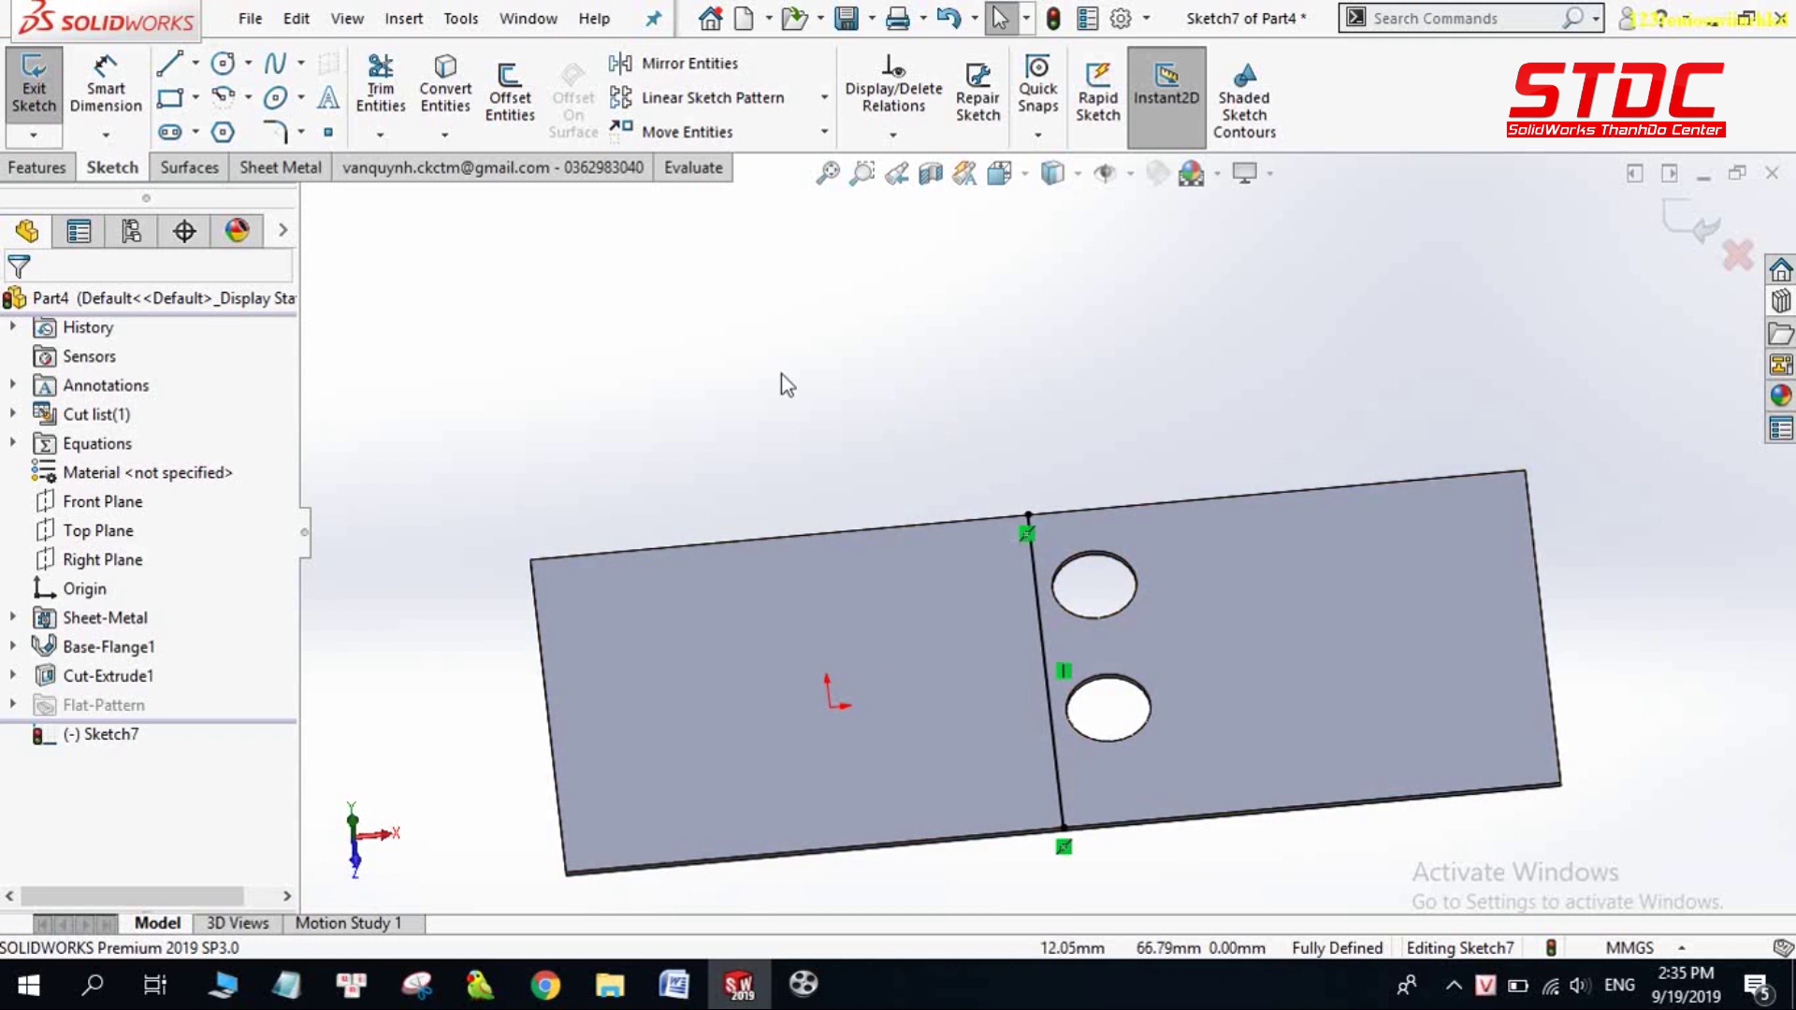
middle_click_drag(1023, 589, 827, 451)
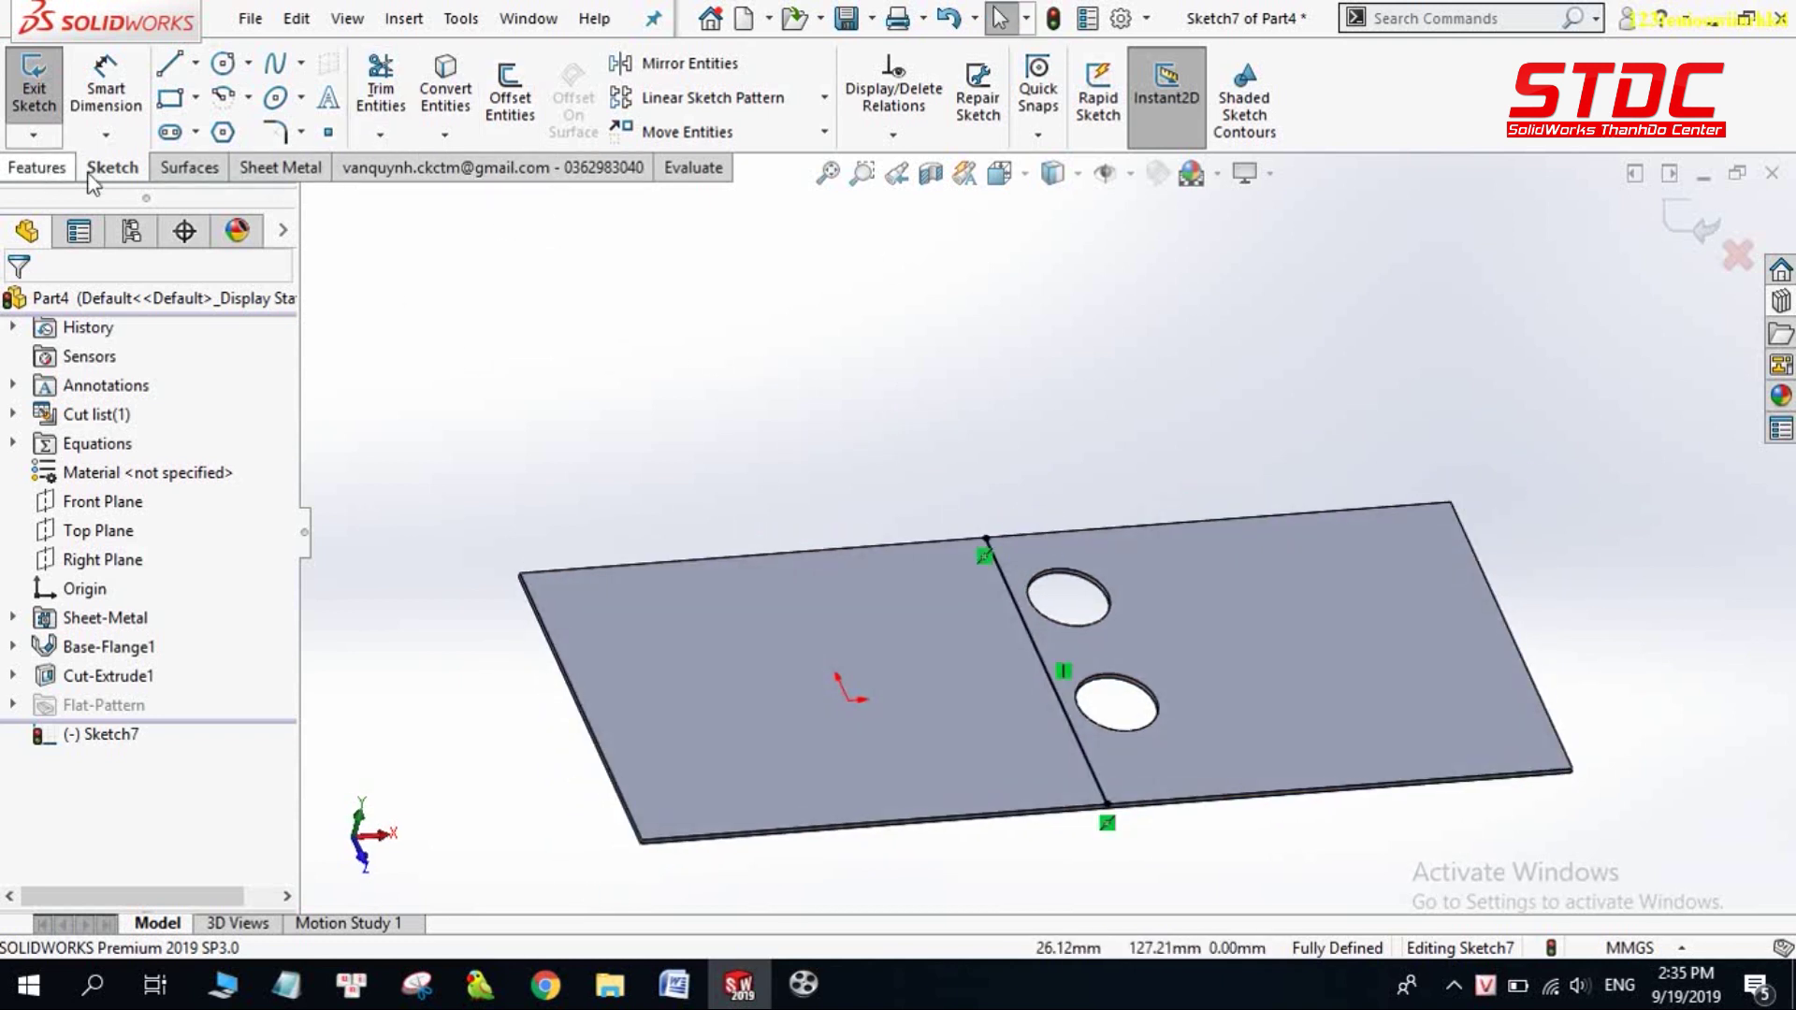
- Create a sketched bend along the line, left side fixed, with a 20 mm custom radius
left_click(272, 168)
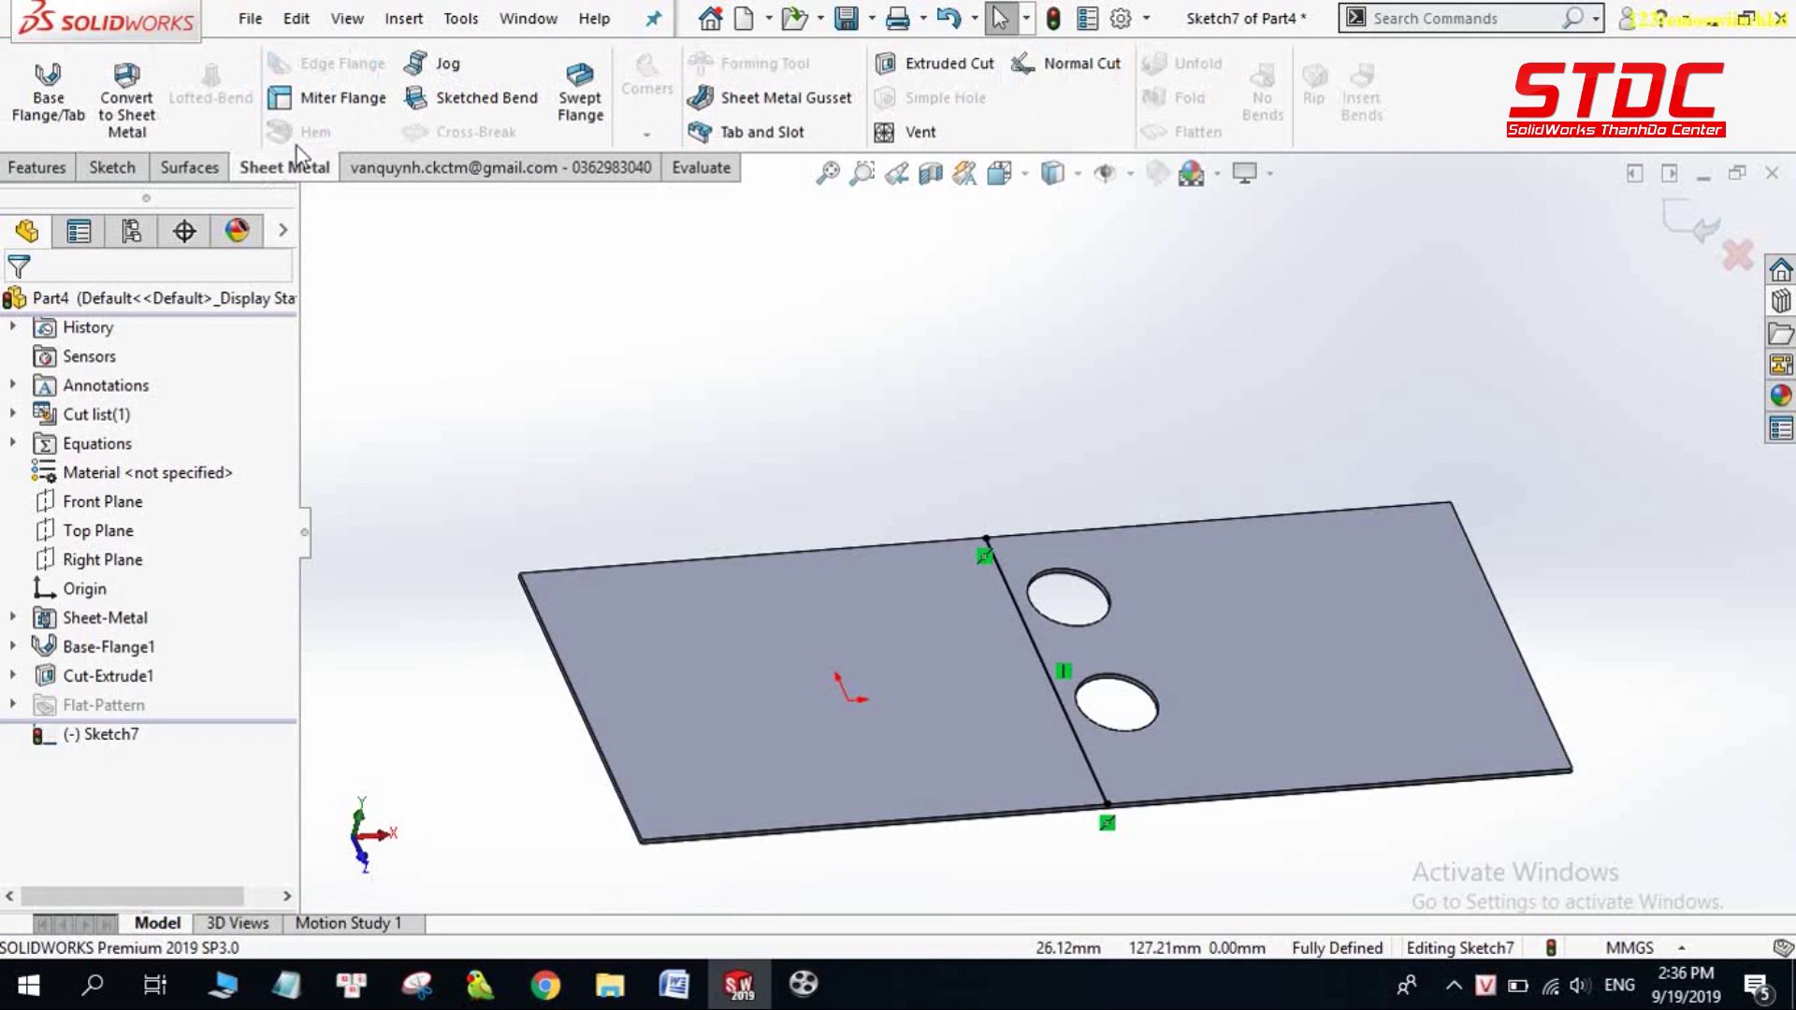
left_click(434, 104)
left_click(899, 655)
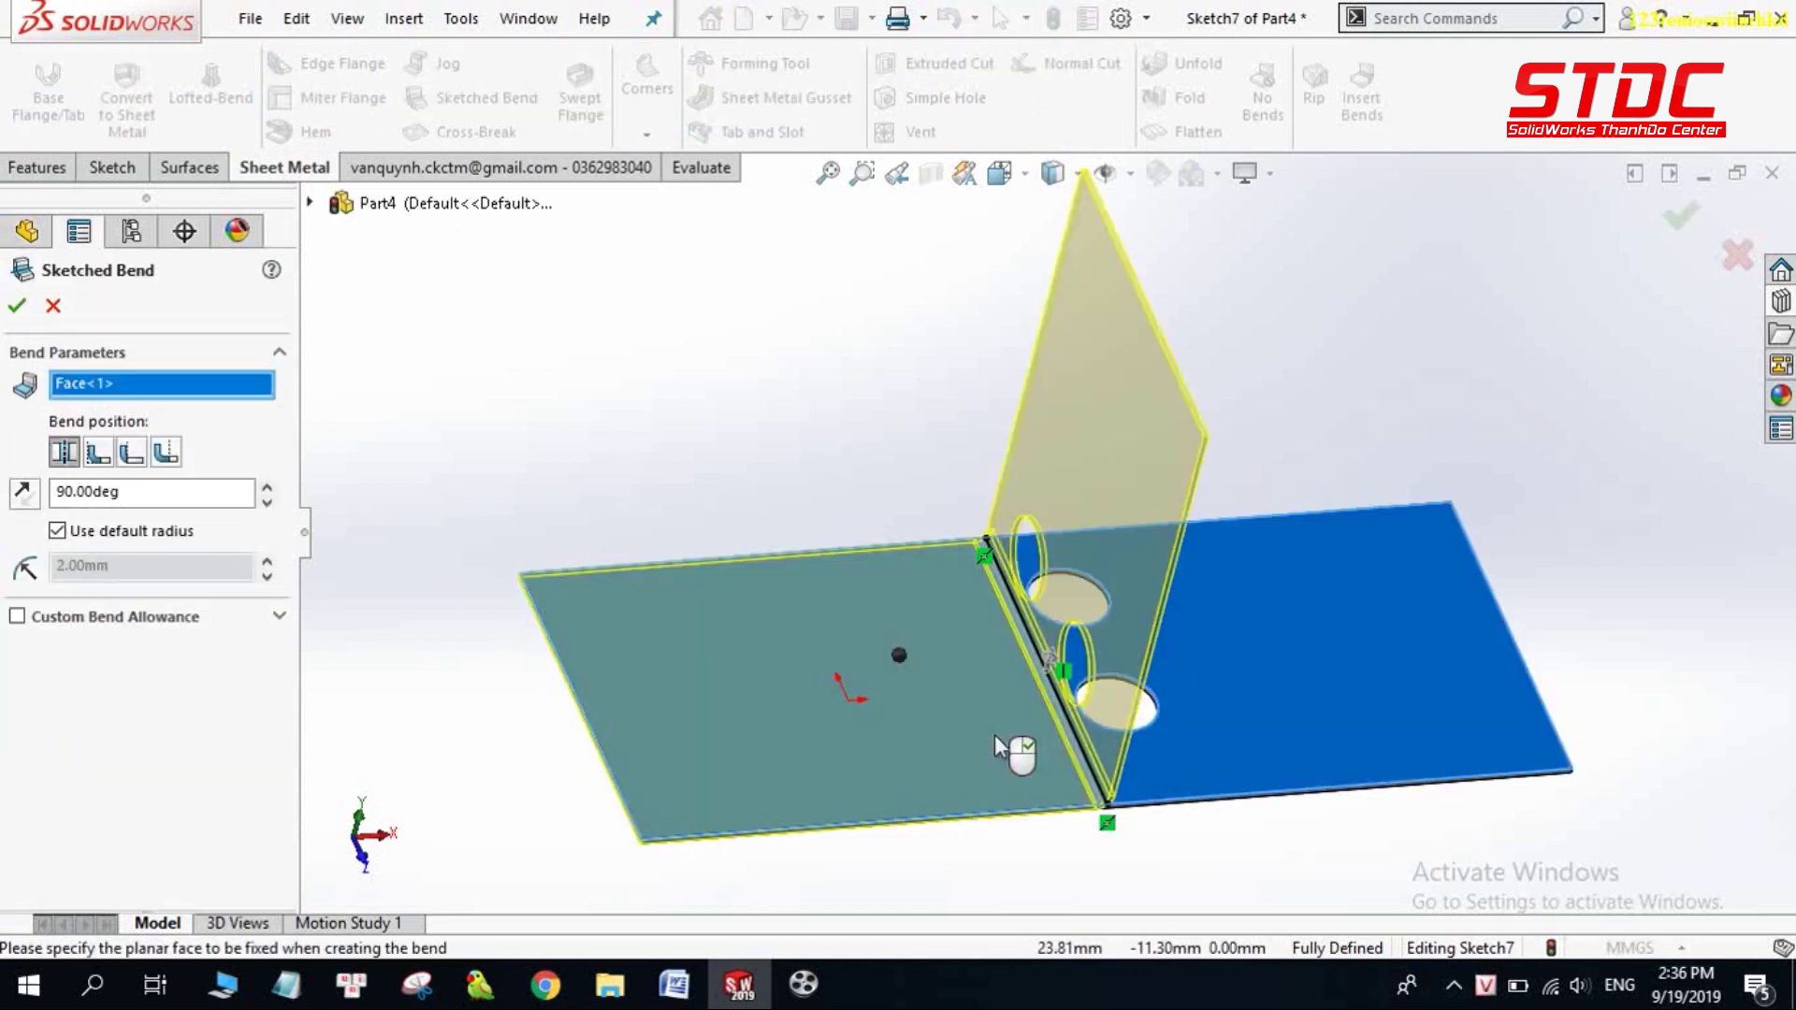
middle_click_drag(985, 733, 5, 496)
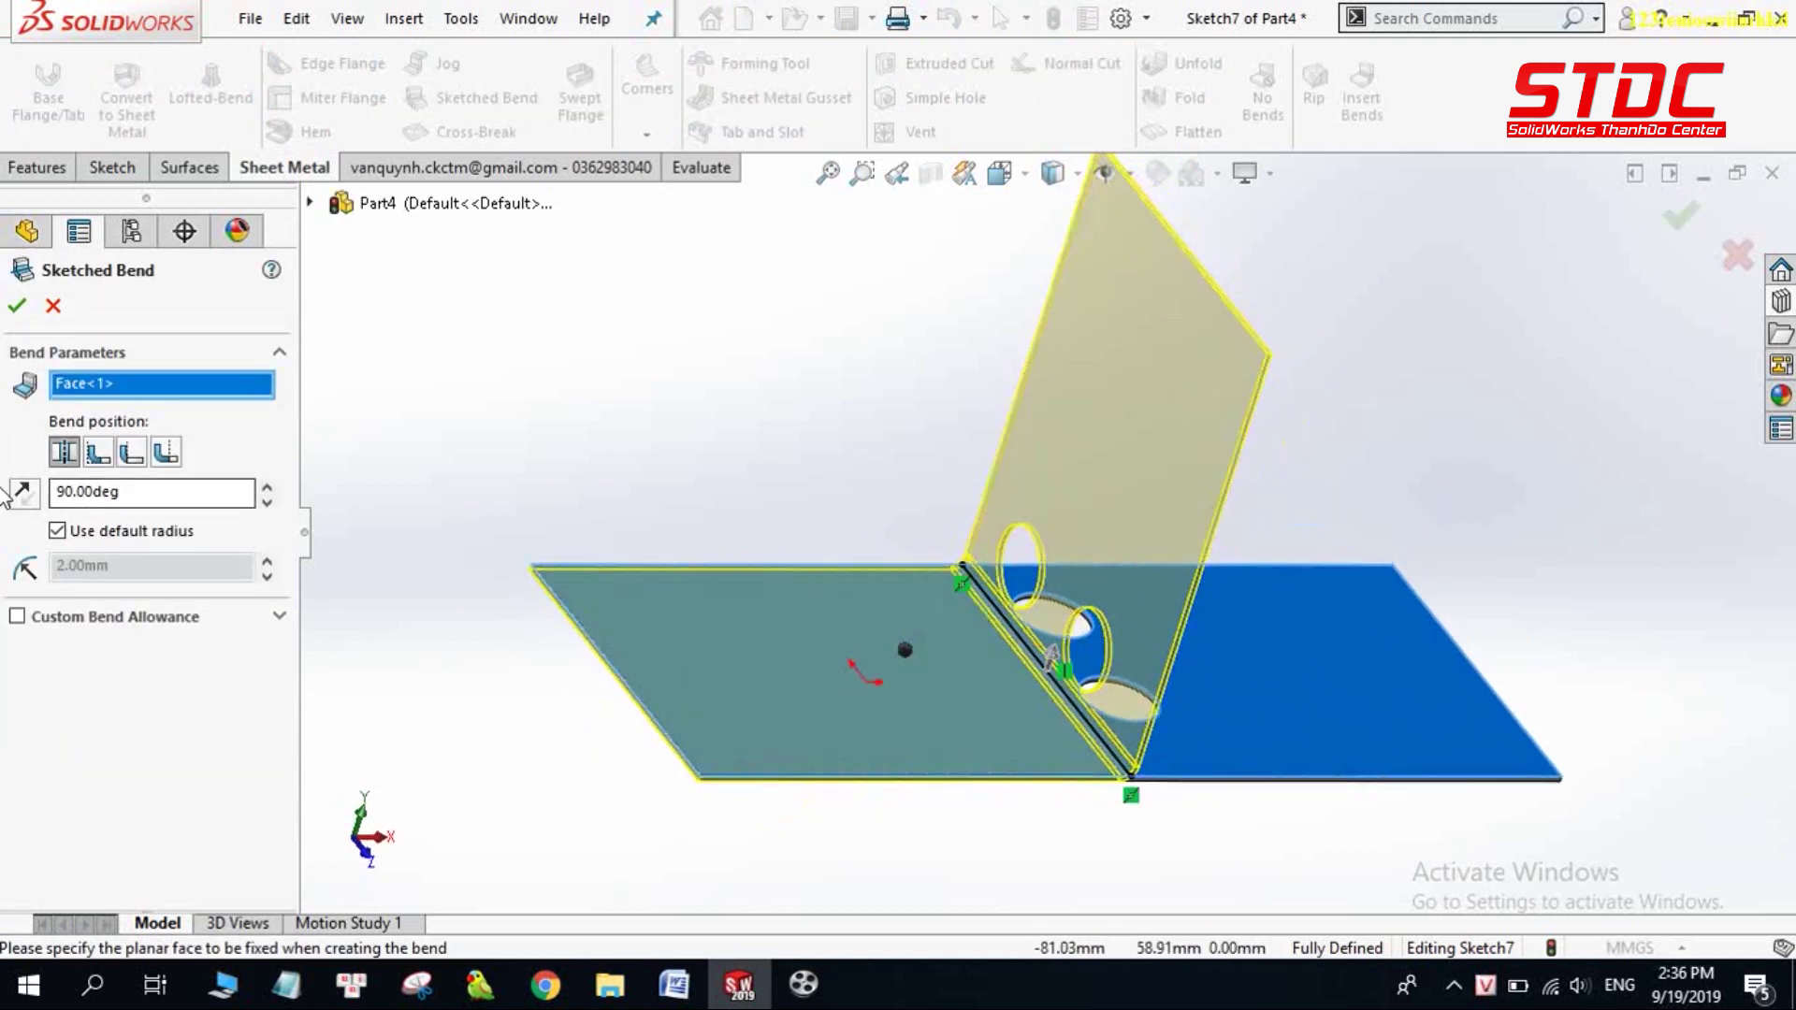
left_click(57, 531)
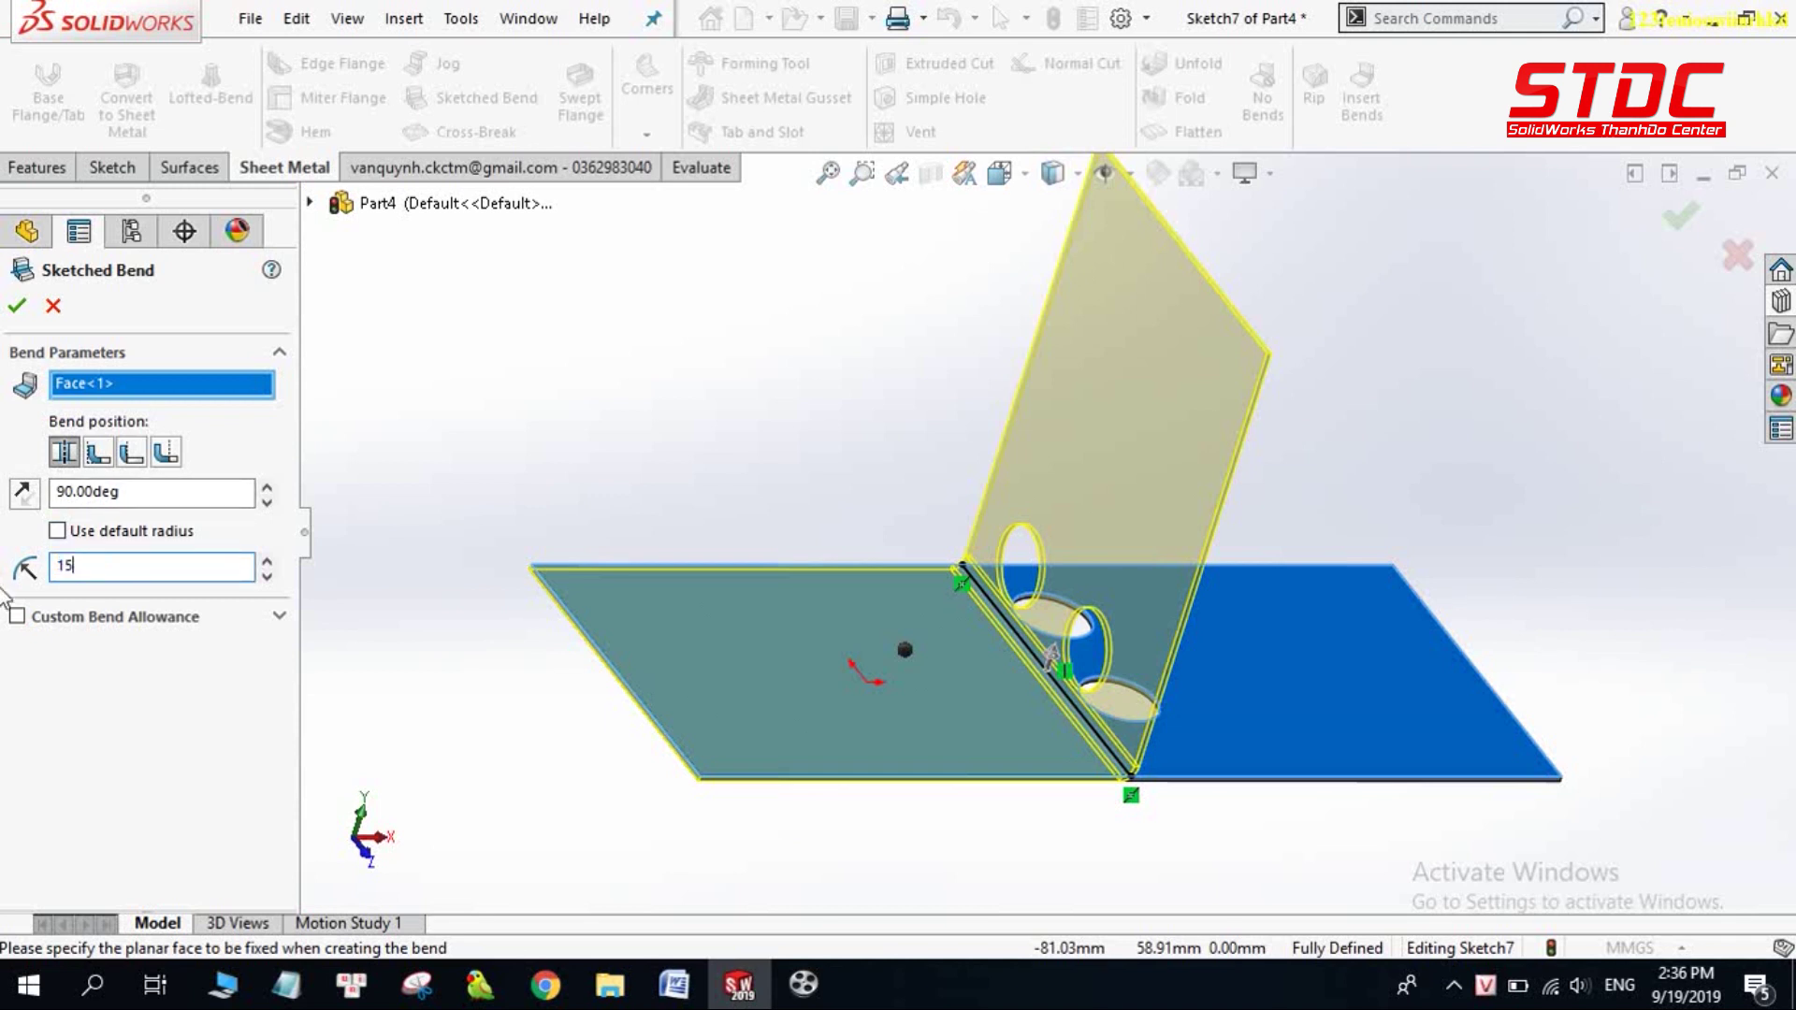
key("Return")
mouse_move(917, 552)
middle_mouse_down()
mouse_move(896, 587)
mouse_move(933, 600)
middle_mouse_up()
scroll(1078, 604, "down", 2)
type("20")
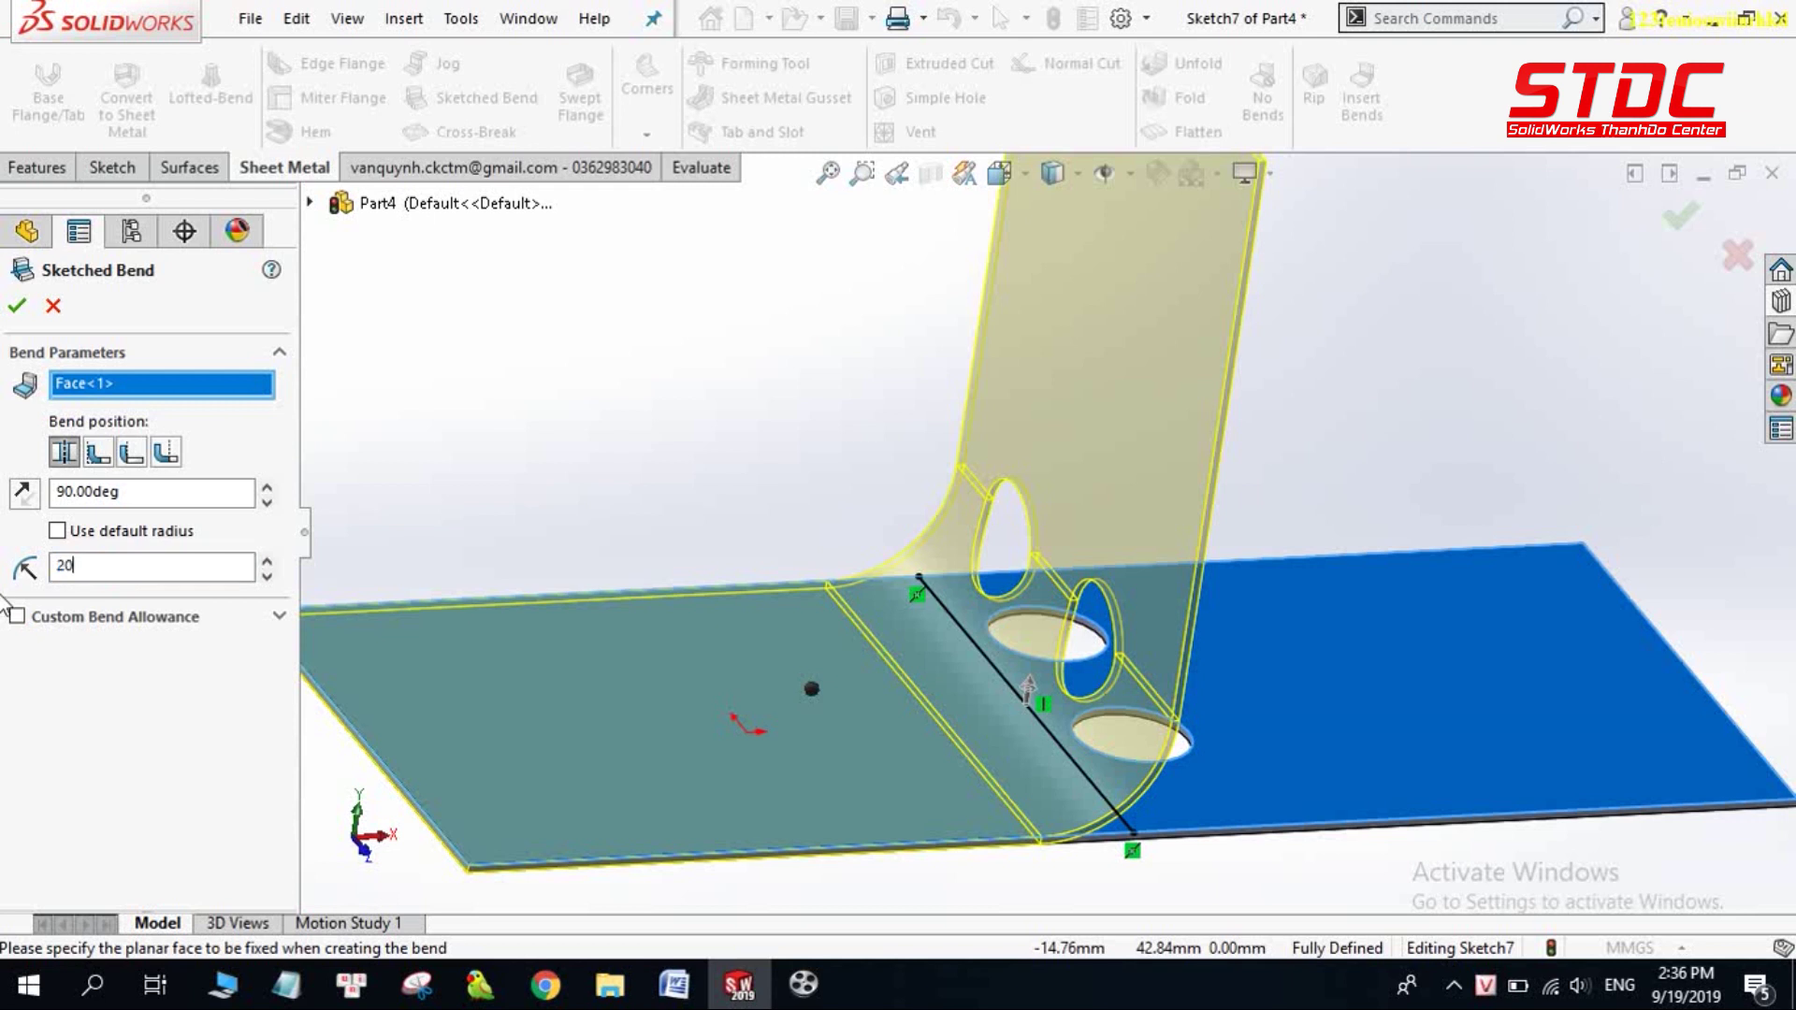
key("Return")
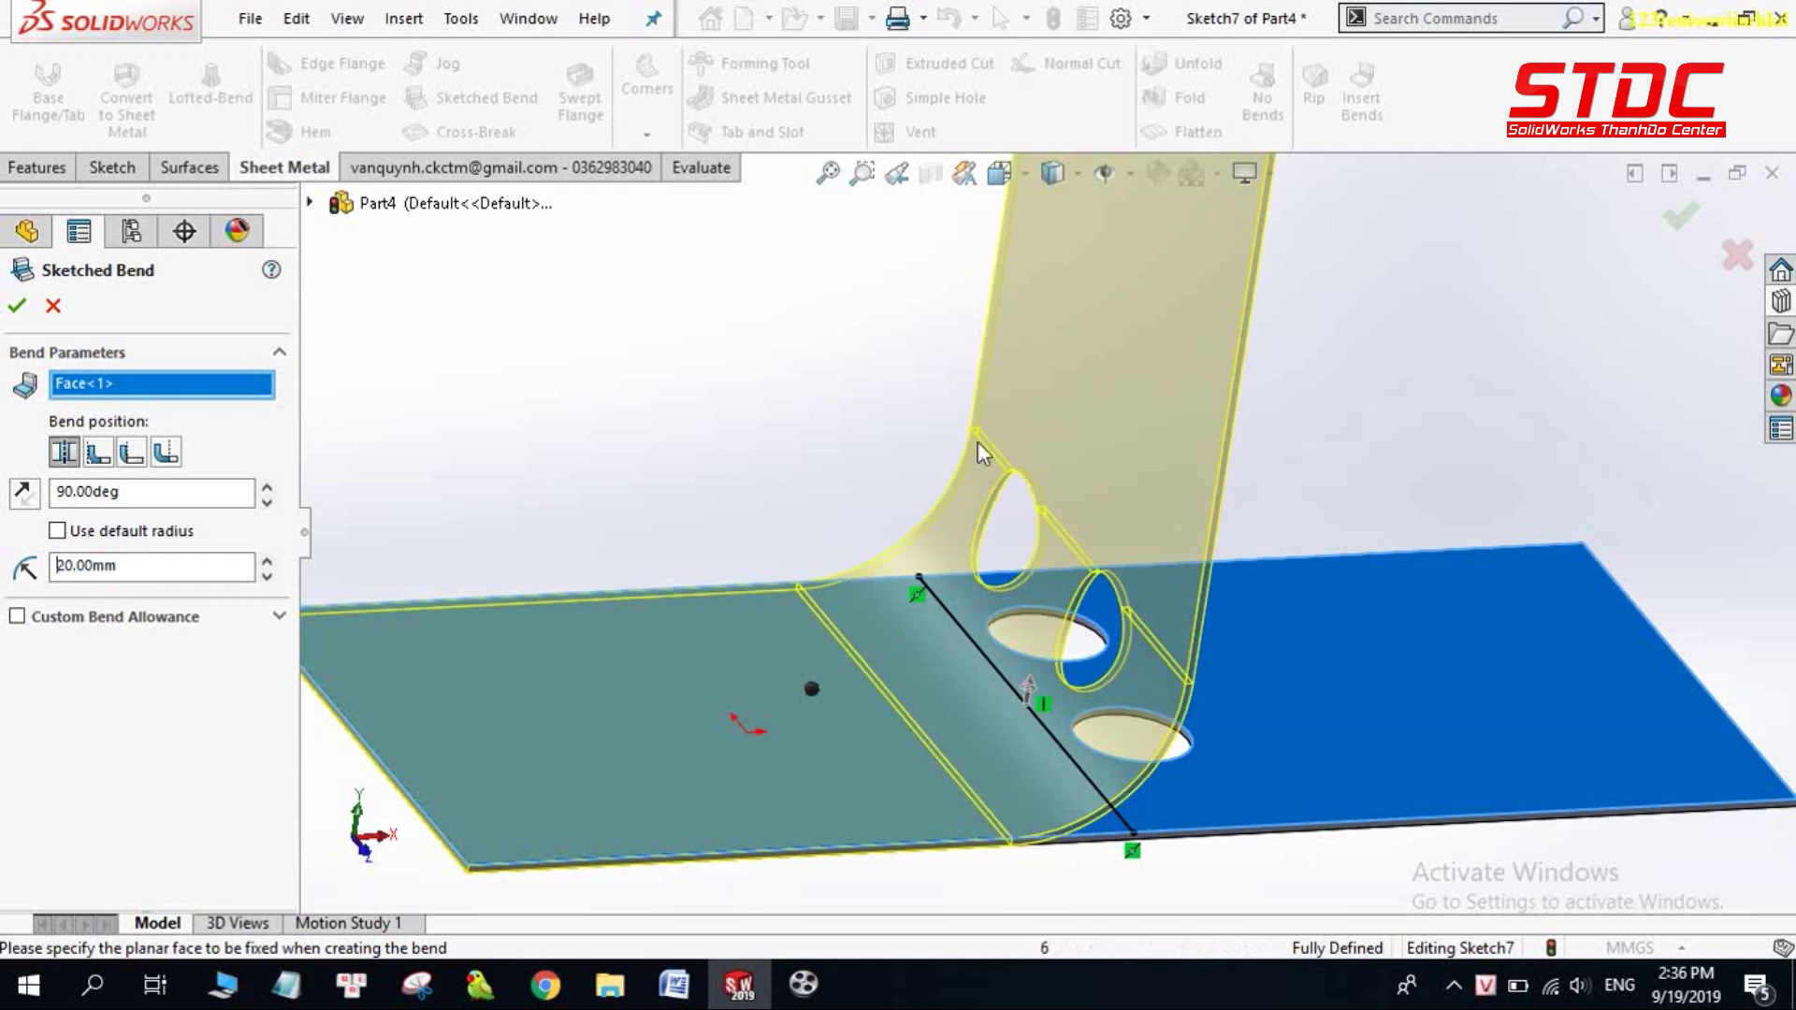
middle_click_drag(1108, 615, 1136, 665)
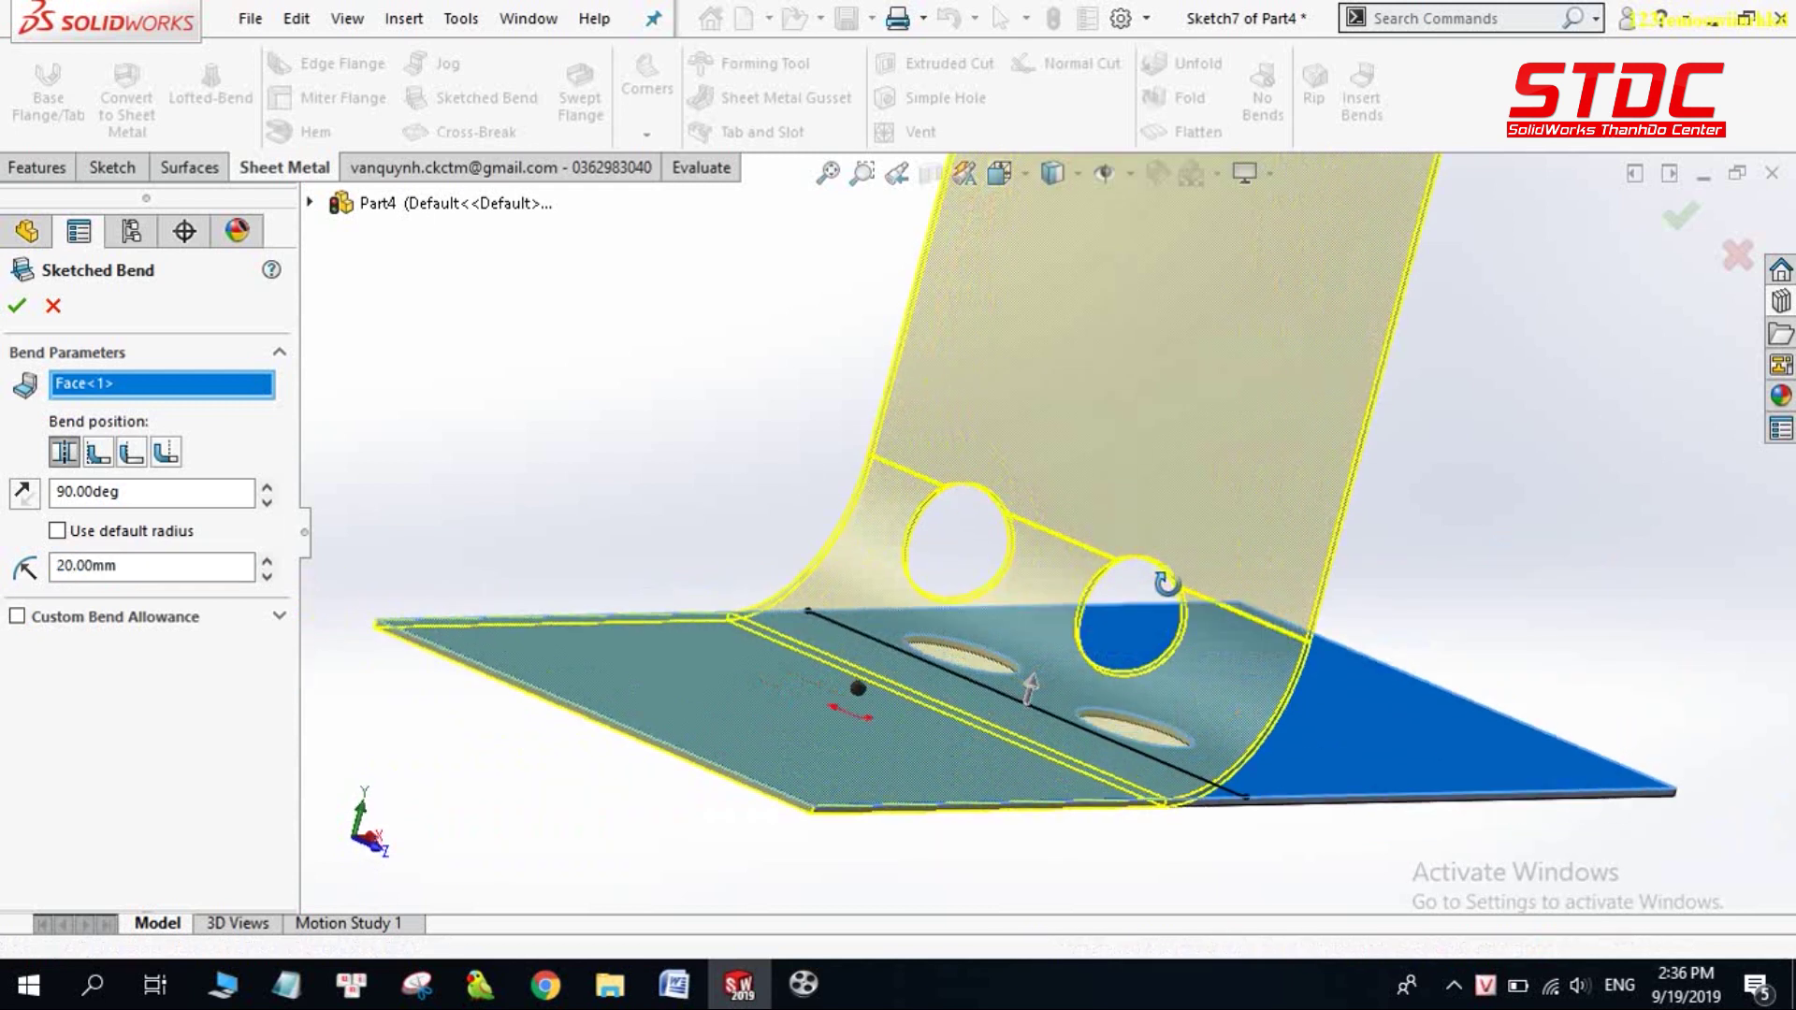
left_click(15, 306)
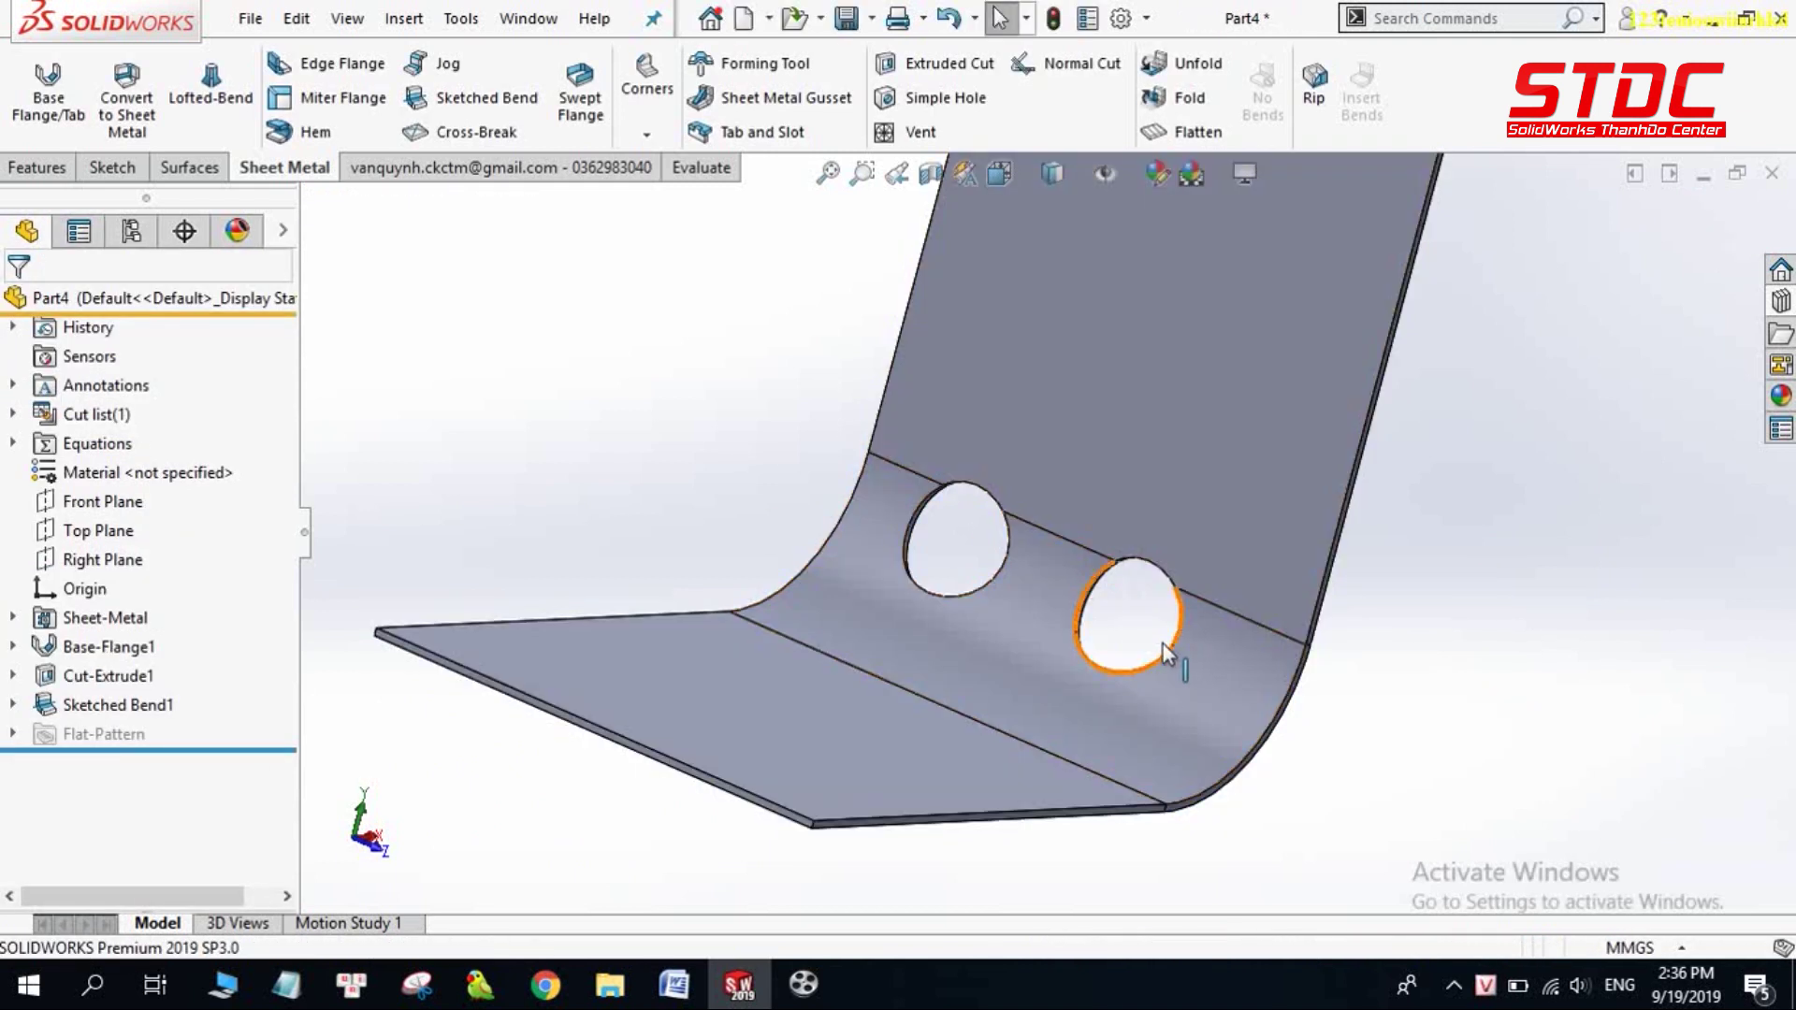
- Orbit to inspect the teardrop-shaped holes and check the bend feature's dimensions
middle_click_drag(1142, 602, 1160, 706)
scroll(997, 519, "down", 3)
middle_click_drag(992, 514, 923, 429)
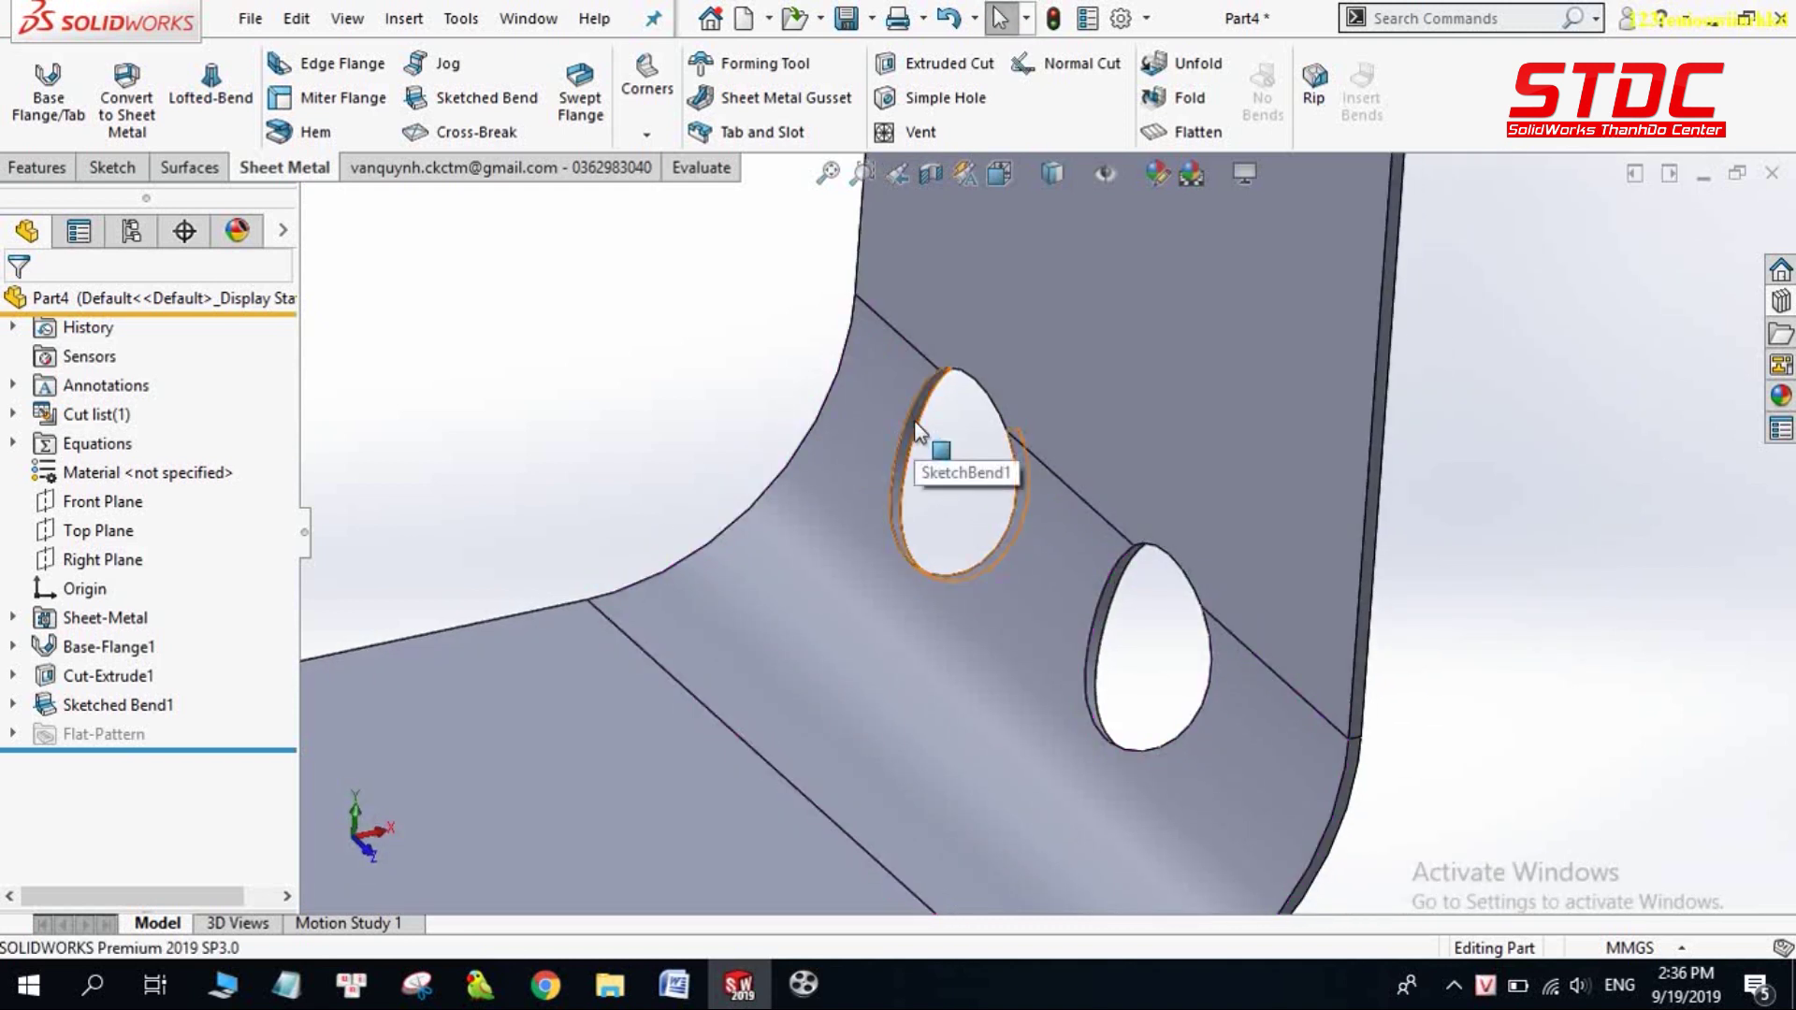
double_click(917, 432)
left_click(638, 363)
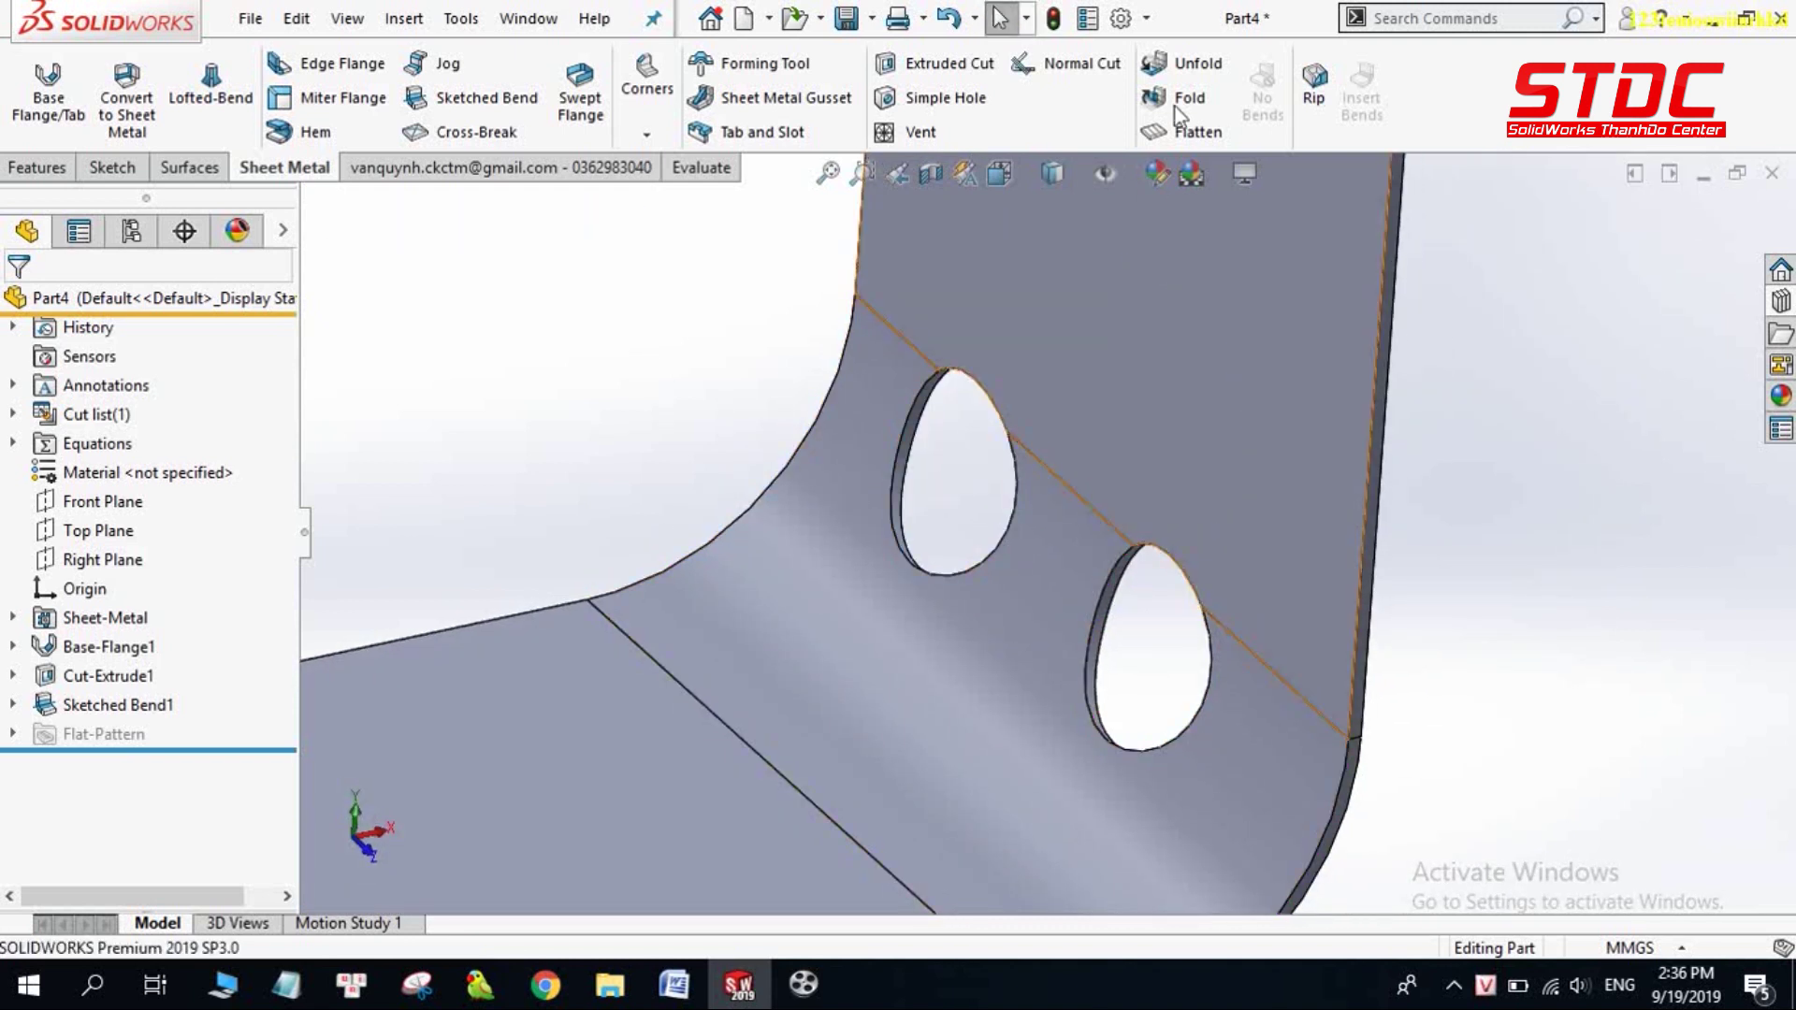
mouse_move(580, 391)
middle_mouse_down()
mouse_move(679, 388)
mouse_move(796, 512)
mouse_move(771, 527)
mouse_move(730, 459)
middle_mouse_up()
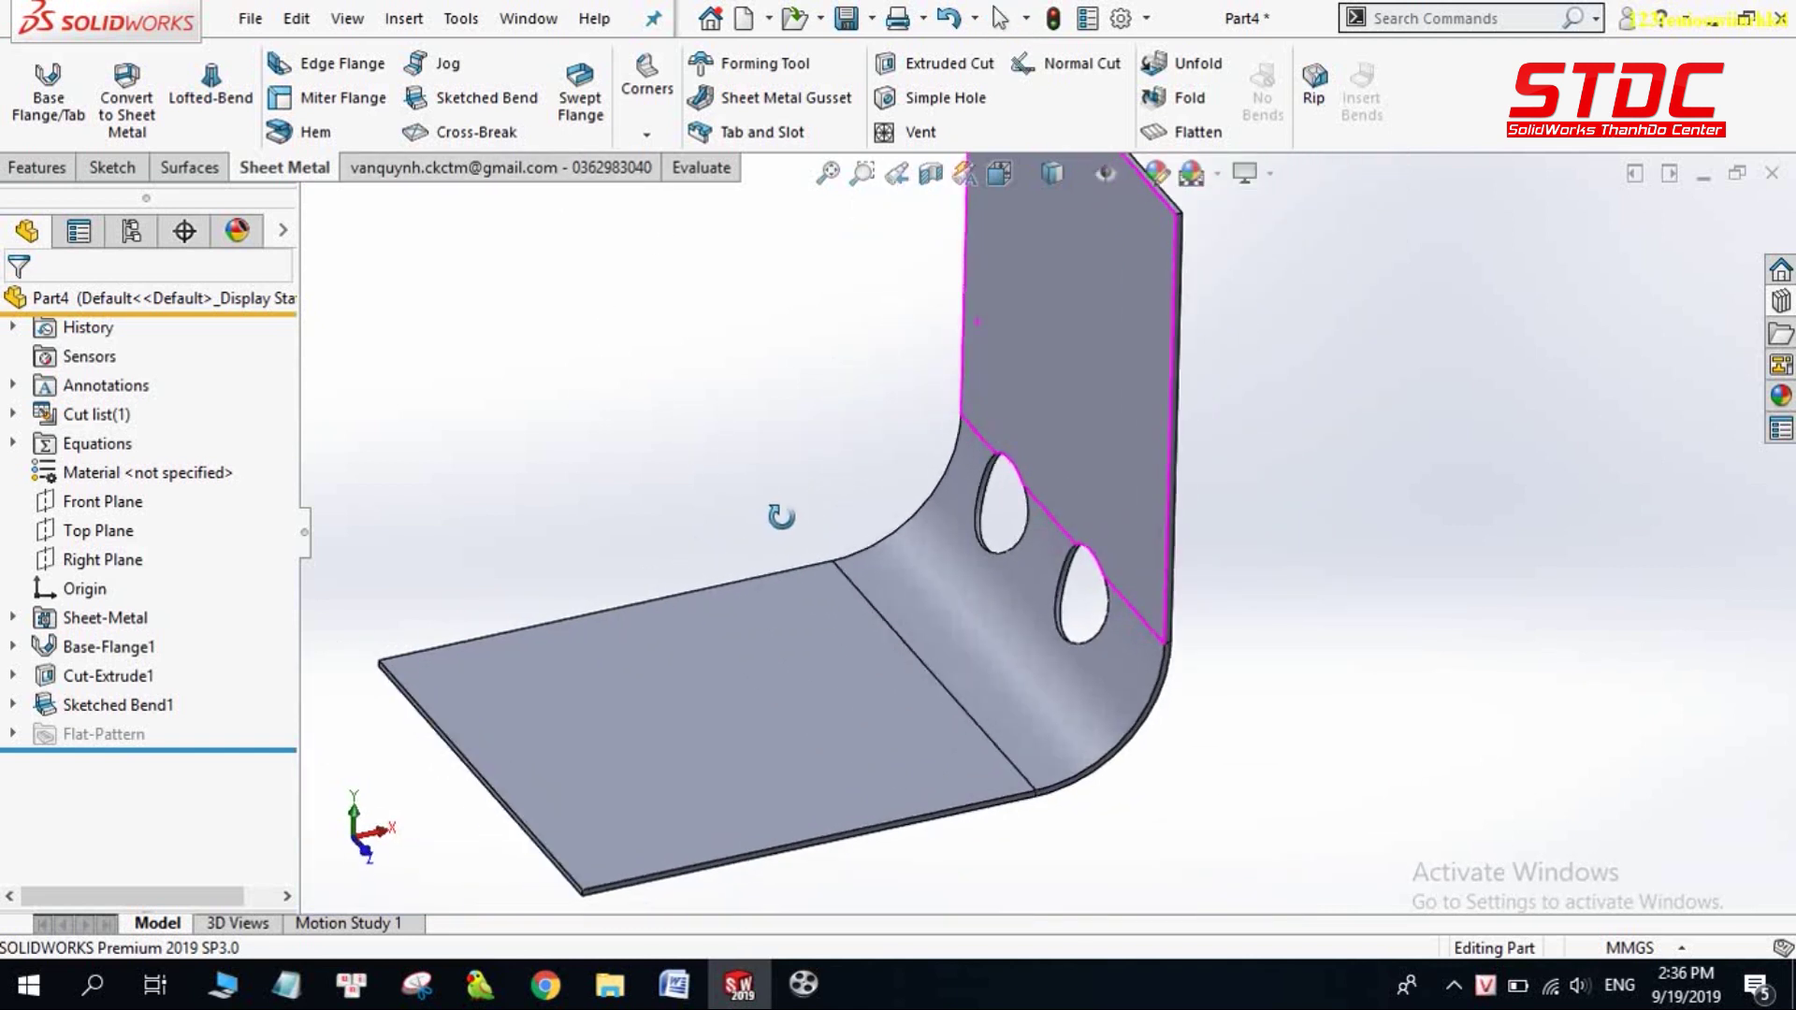
left_click(37, 167)
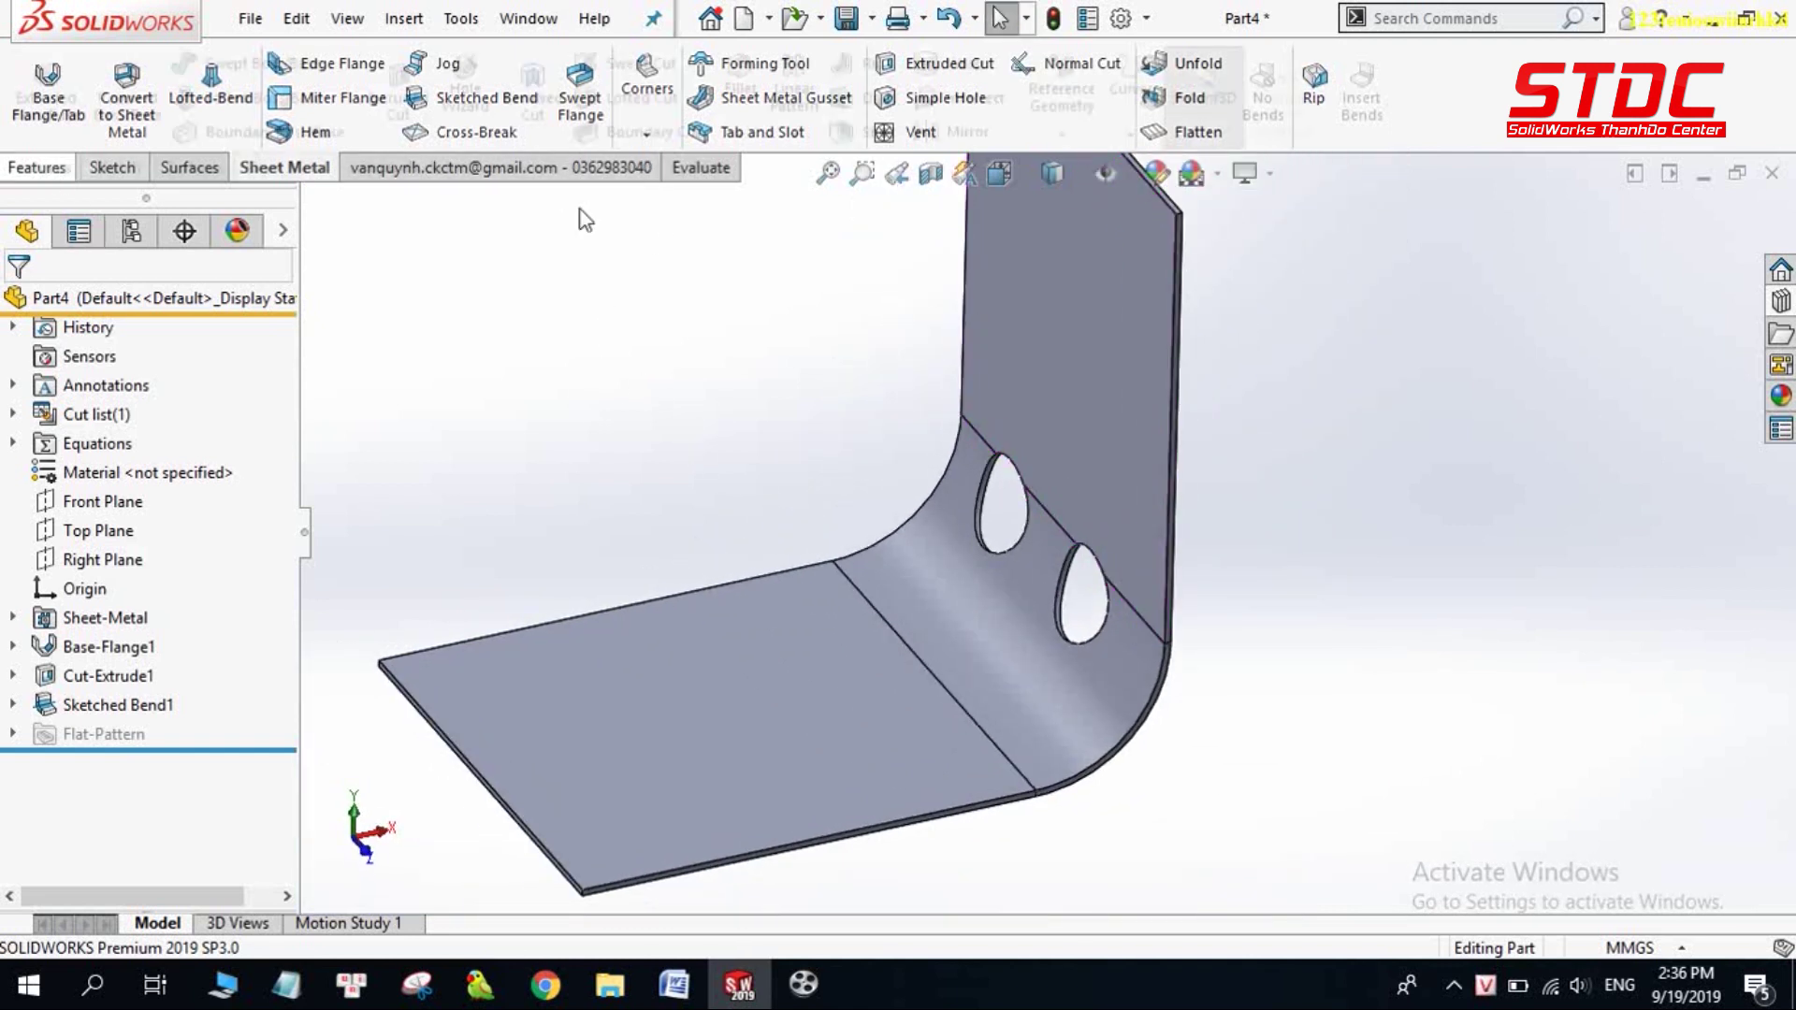
- Try a reference axis from a hole's cylindrical face, then cancel it without adding one
left_click(1052, 139)
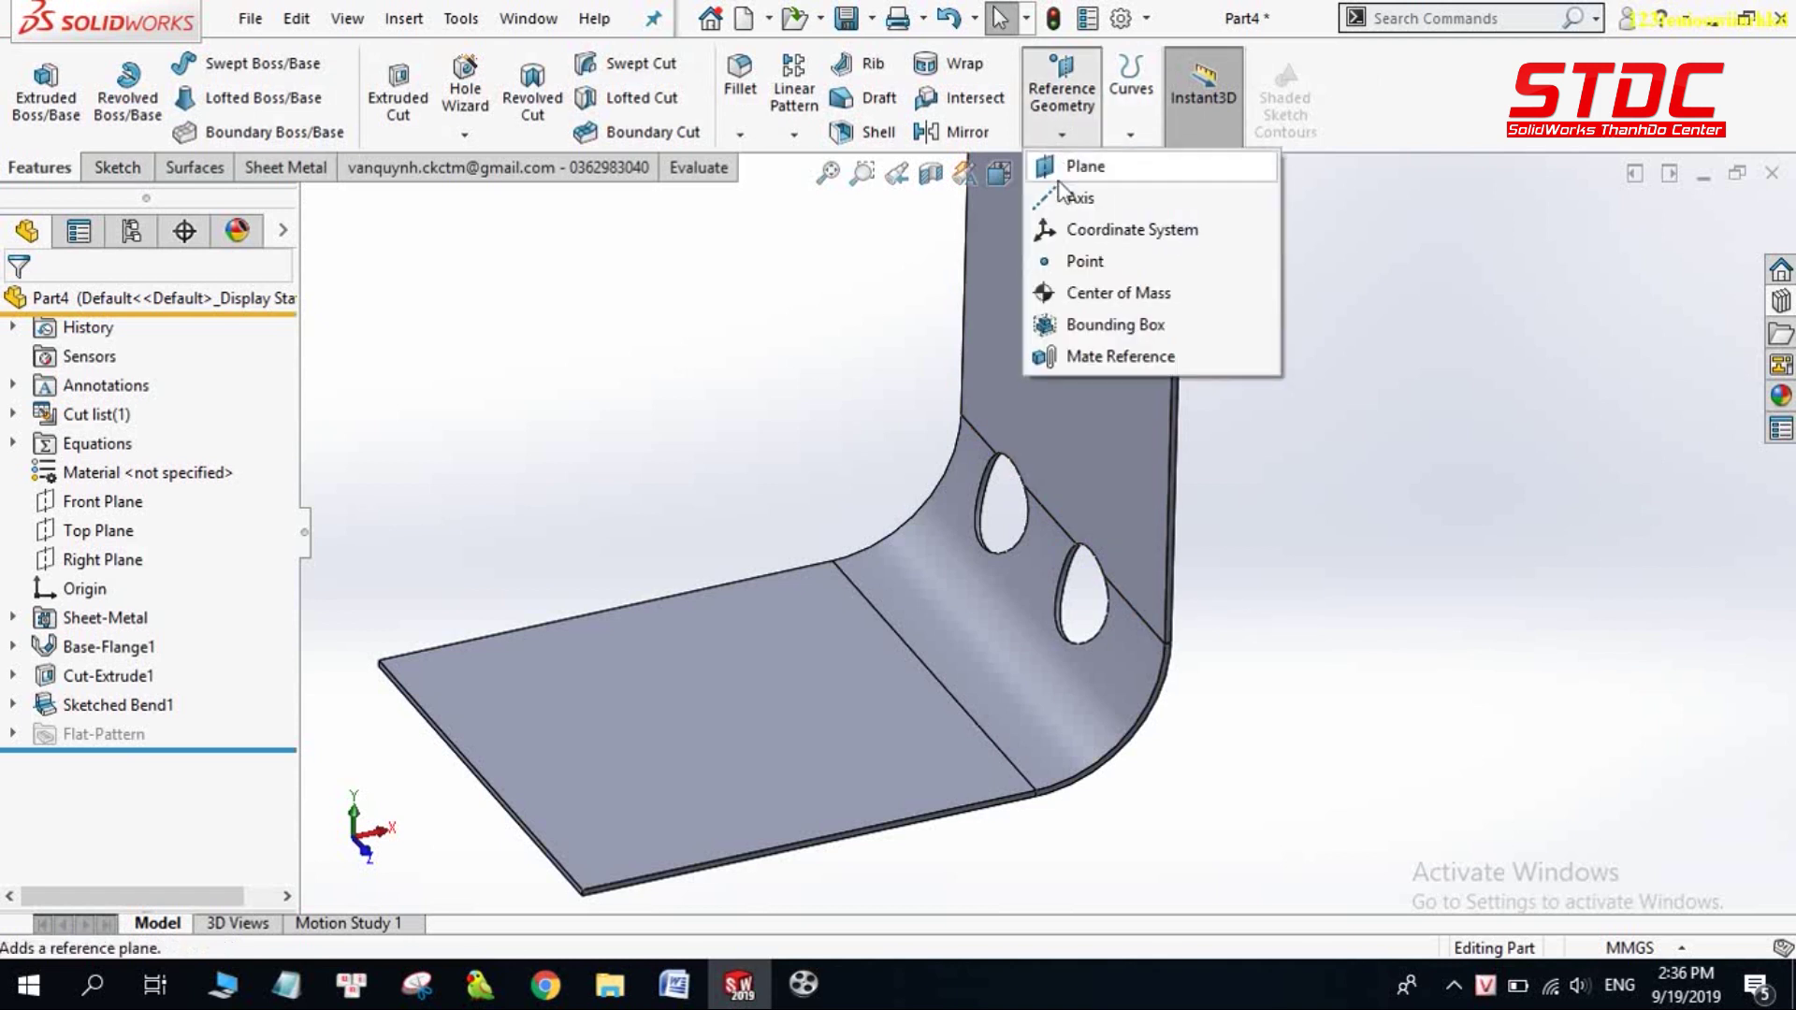
left_click(1087, 200)
scroll(1024, 492, "down", 2)
scroll(997, 514, "down", 2)
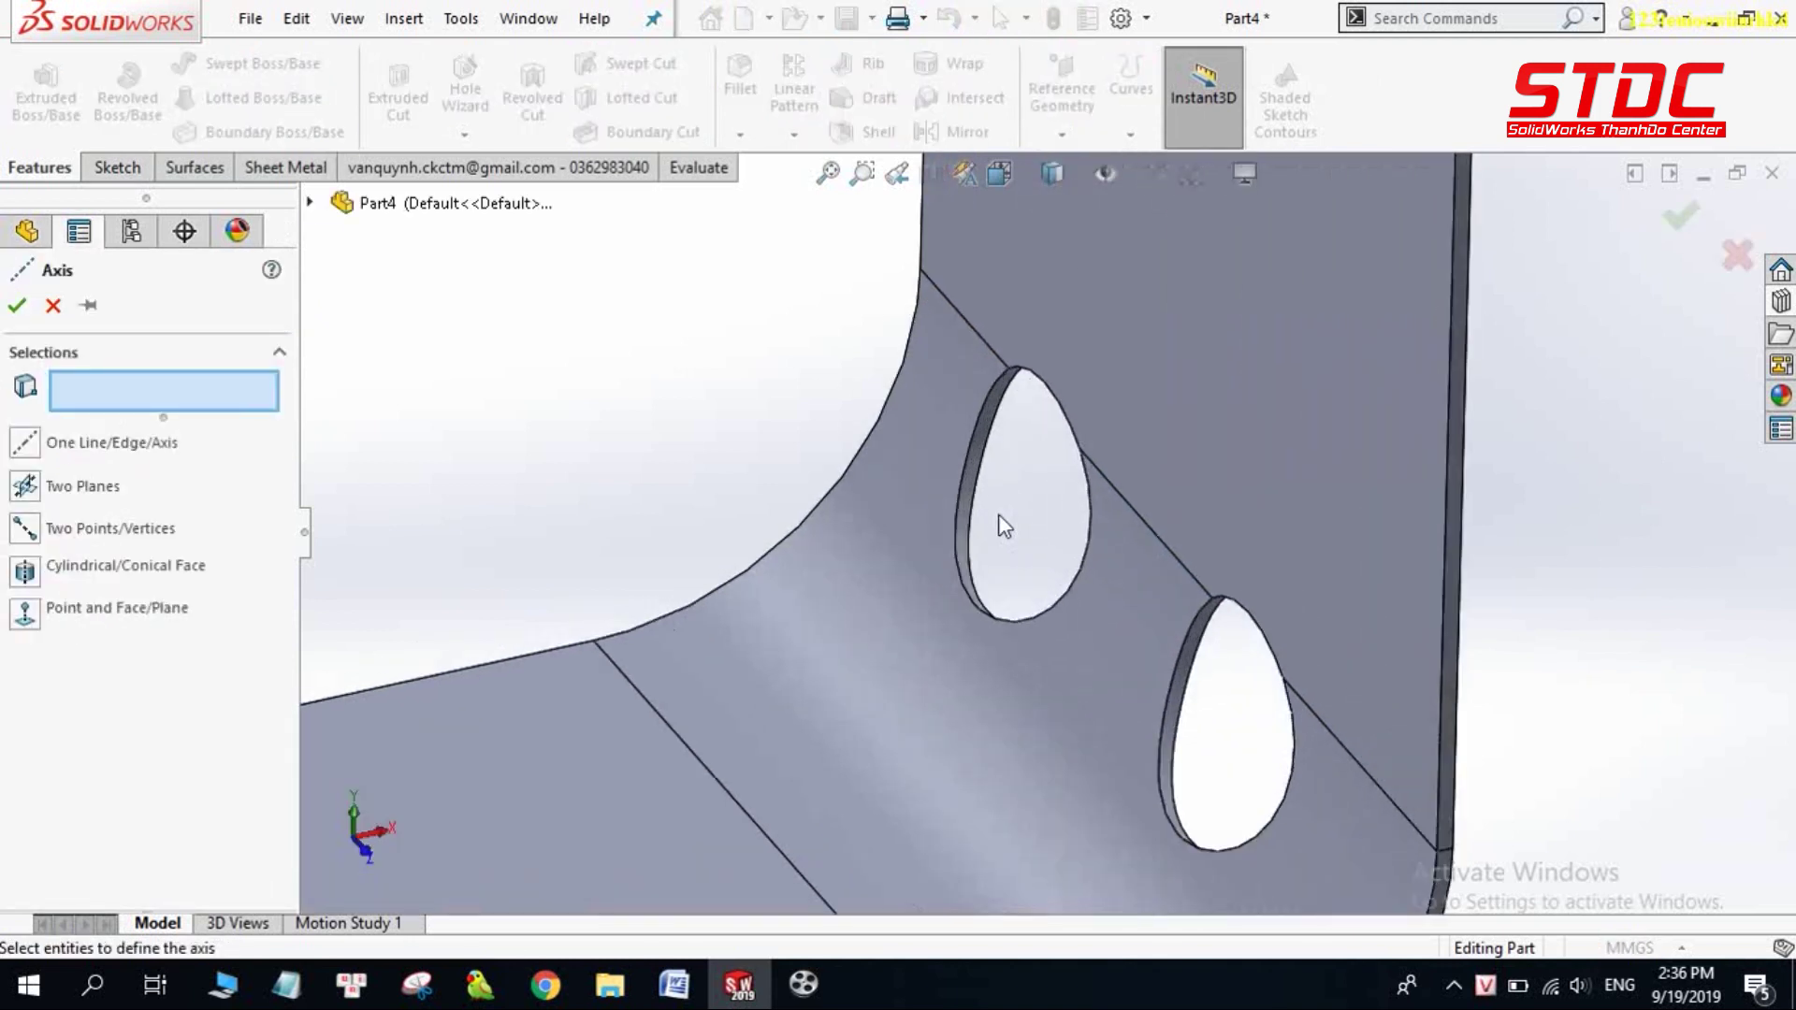
scroll(997, 513, "down", 3)
left_click(968, 419)
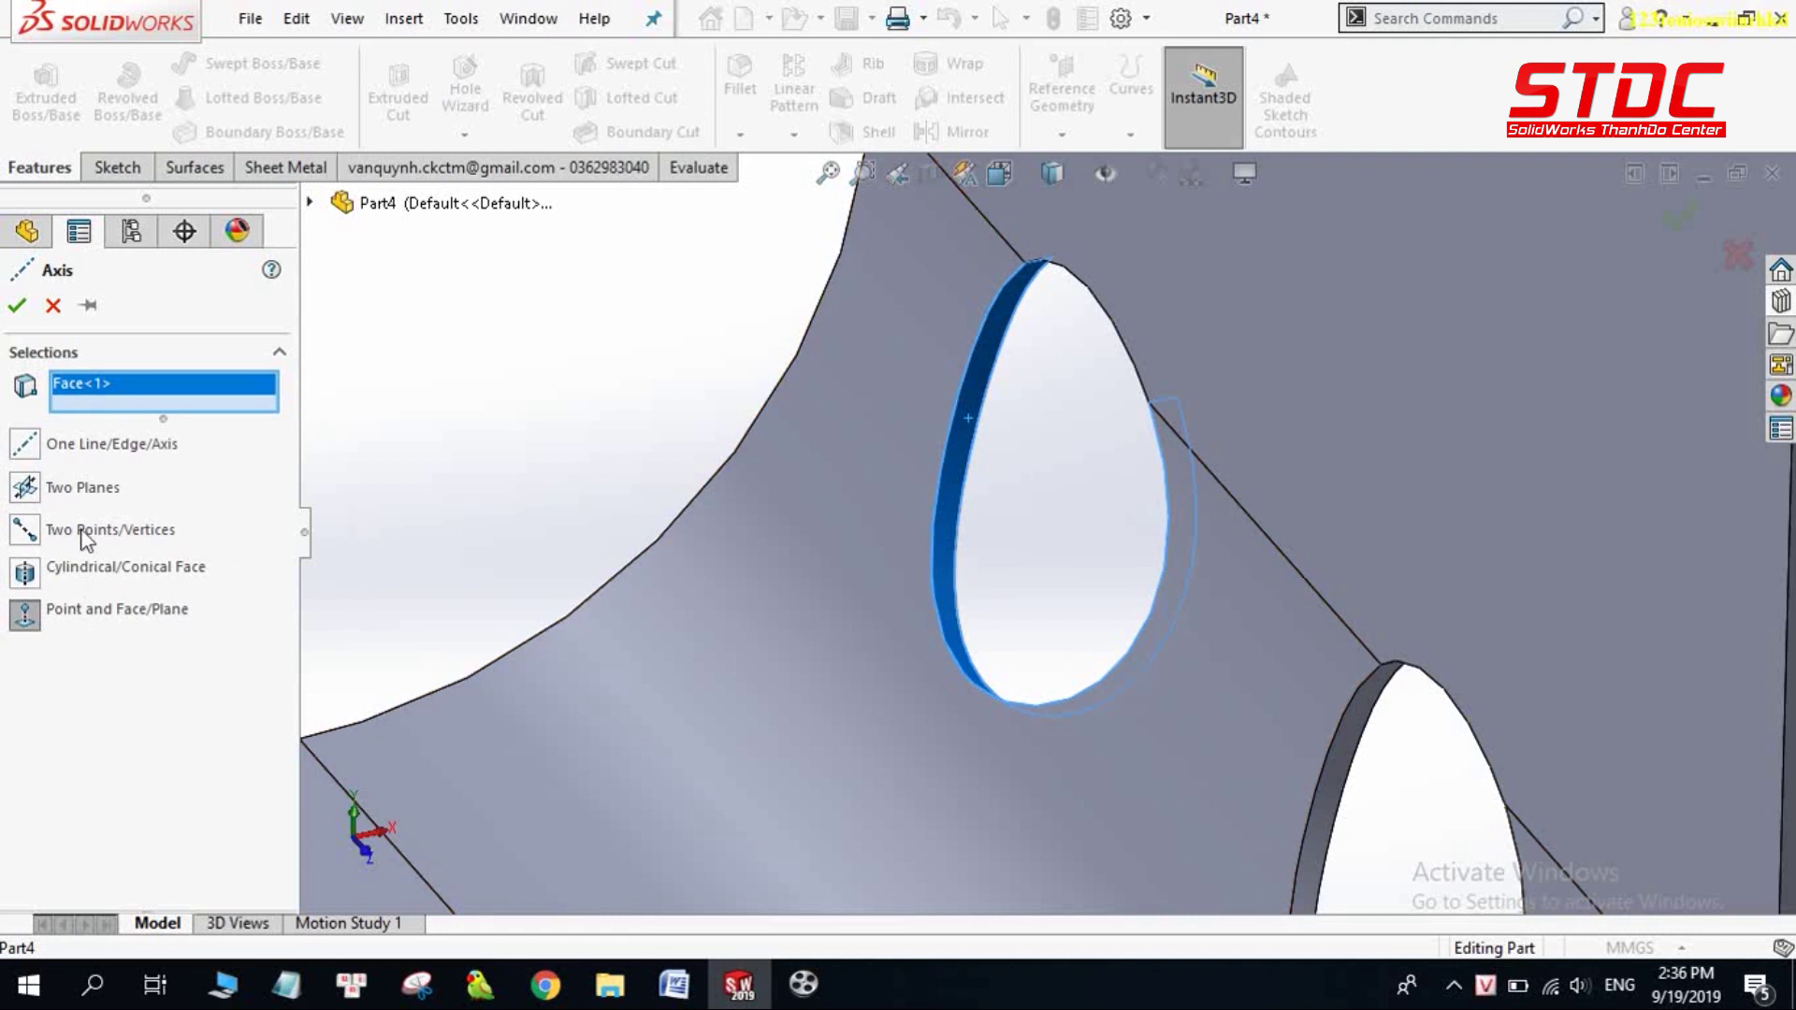
left_click(27, 582)
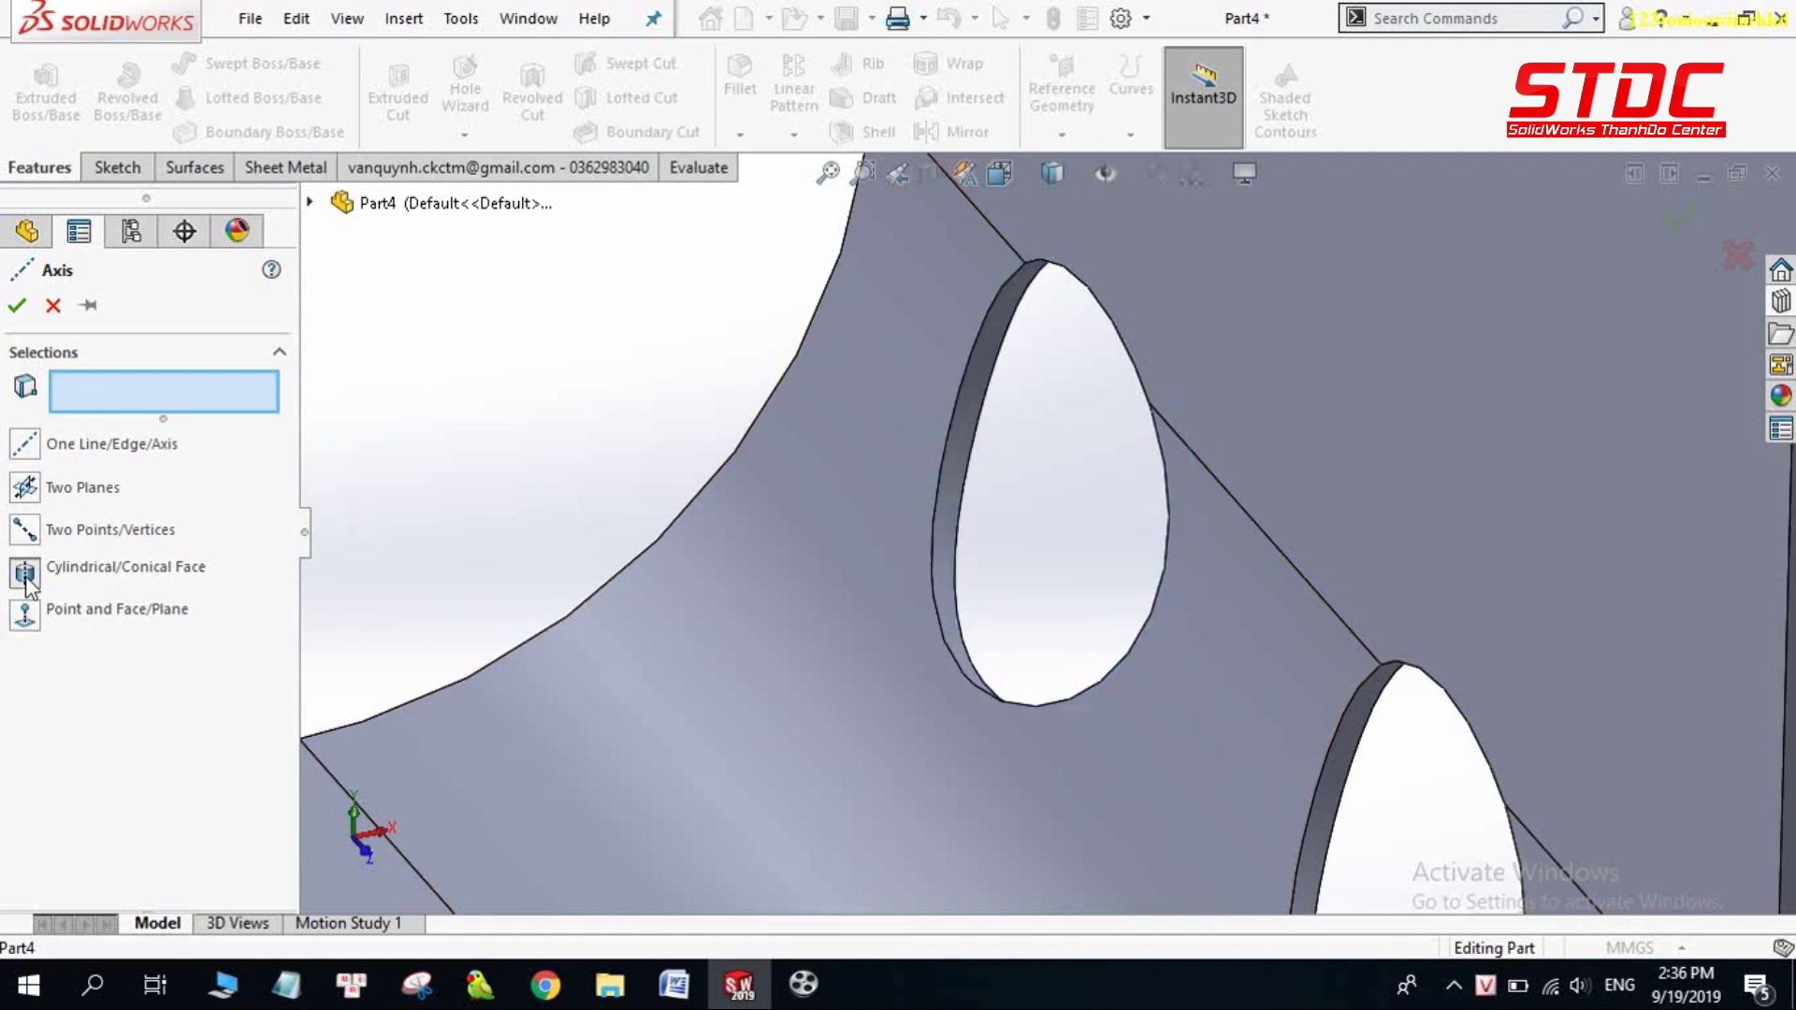
left_click(971, 415)
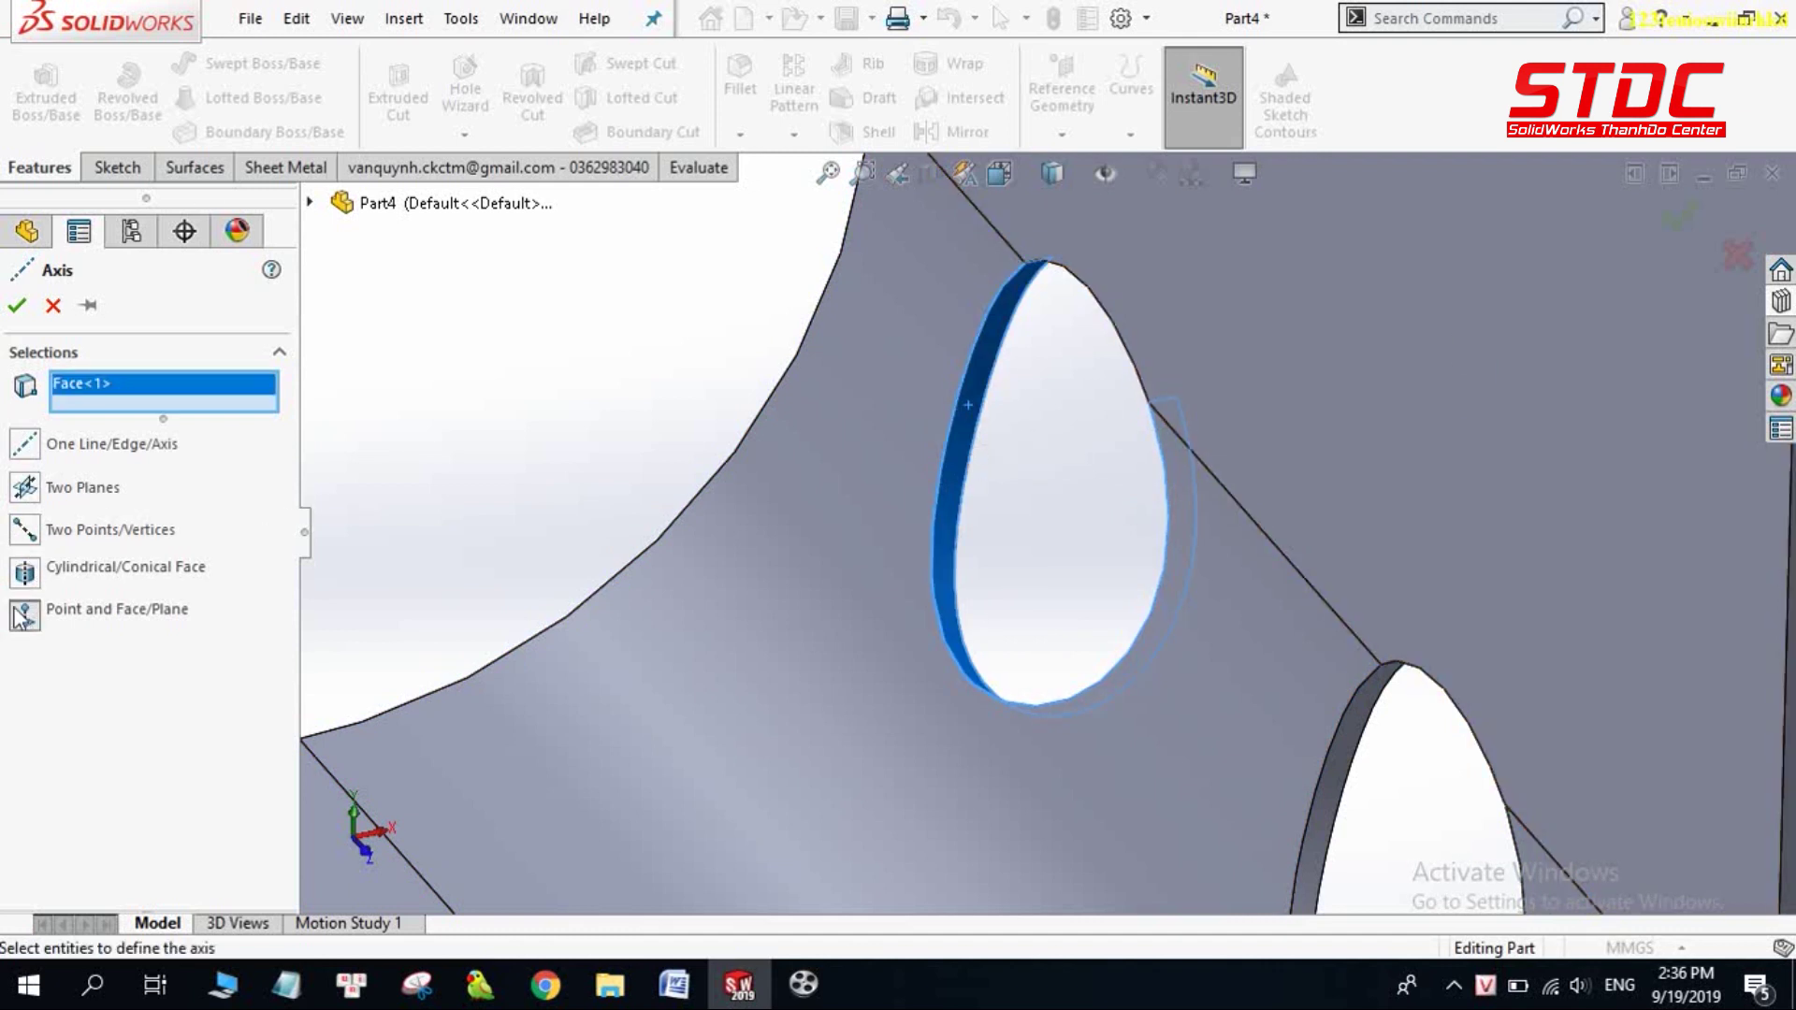
key("Escape")
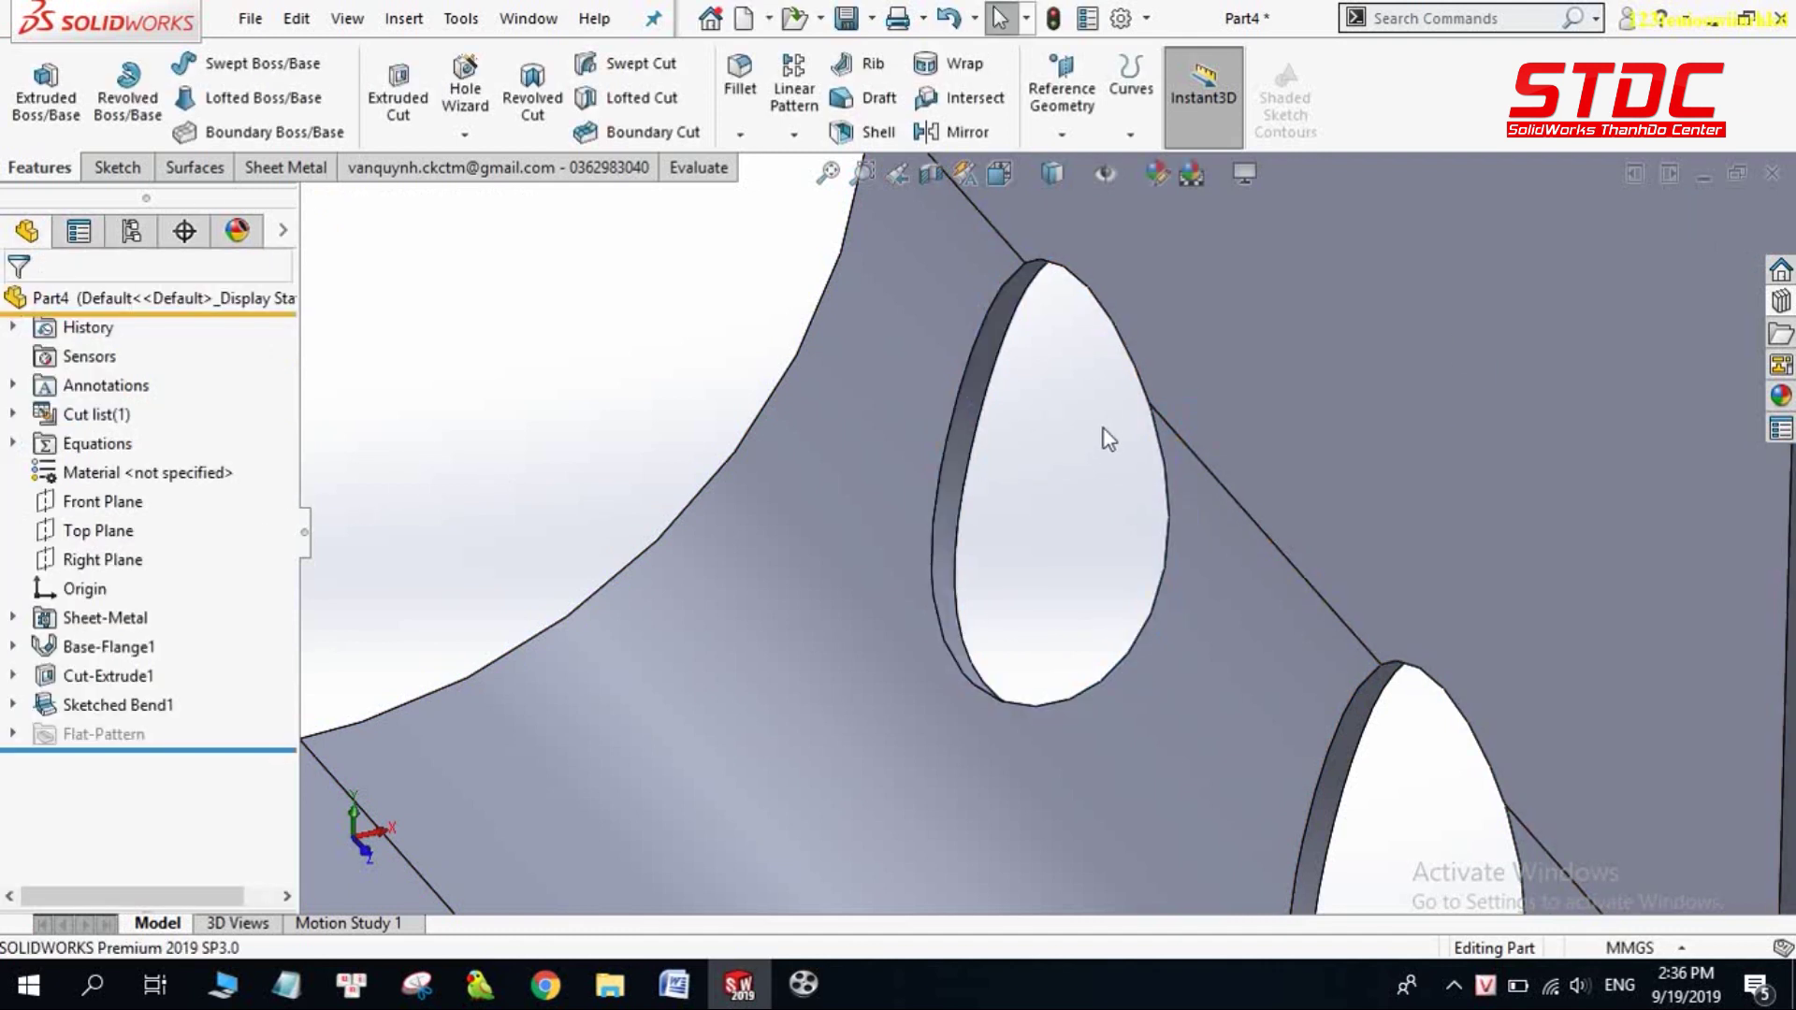
scroll(1104, 430, "up", 2)
scroll(1048, 487, "up", 2)
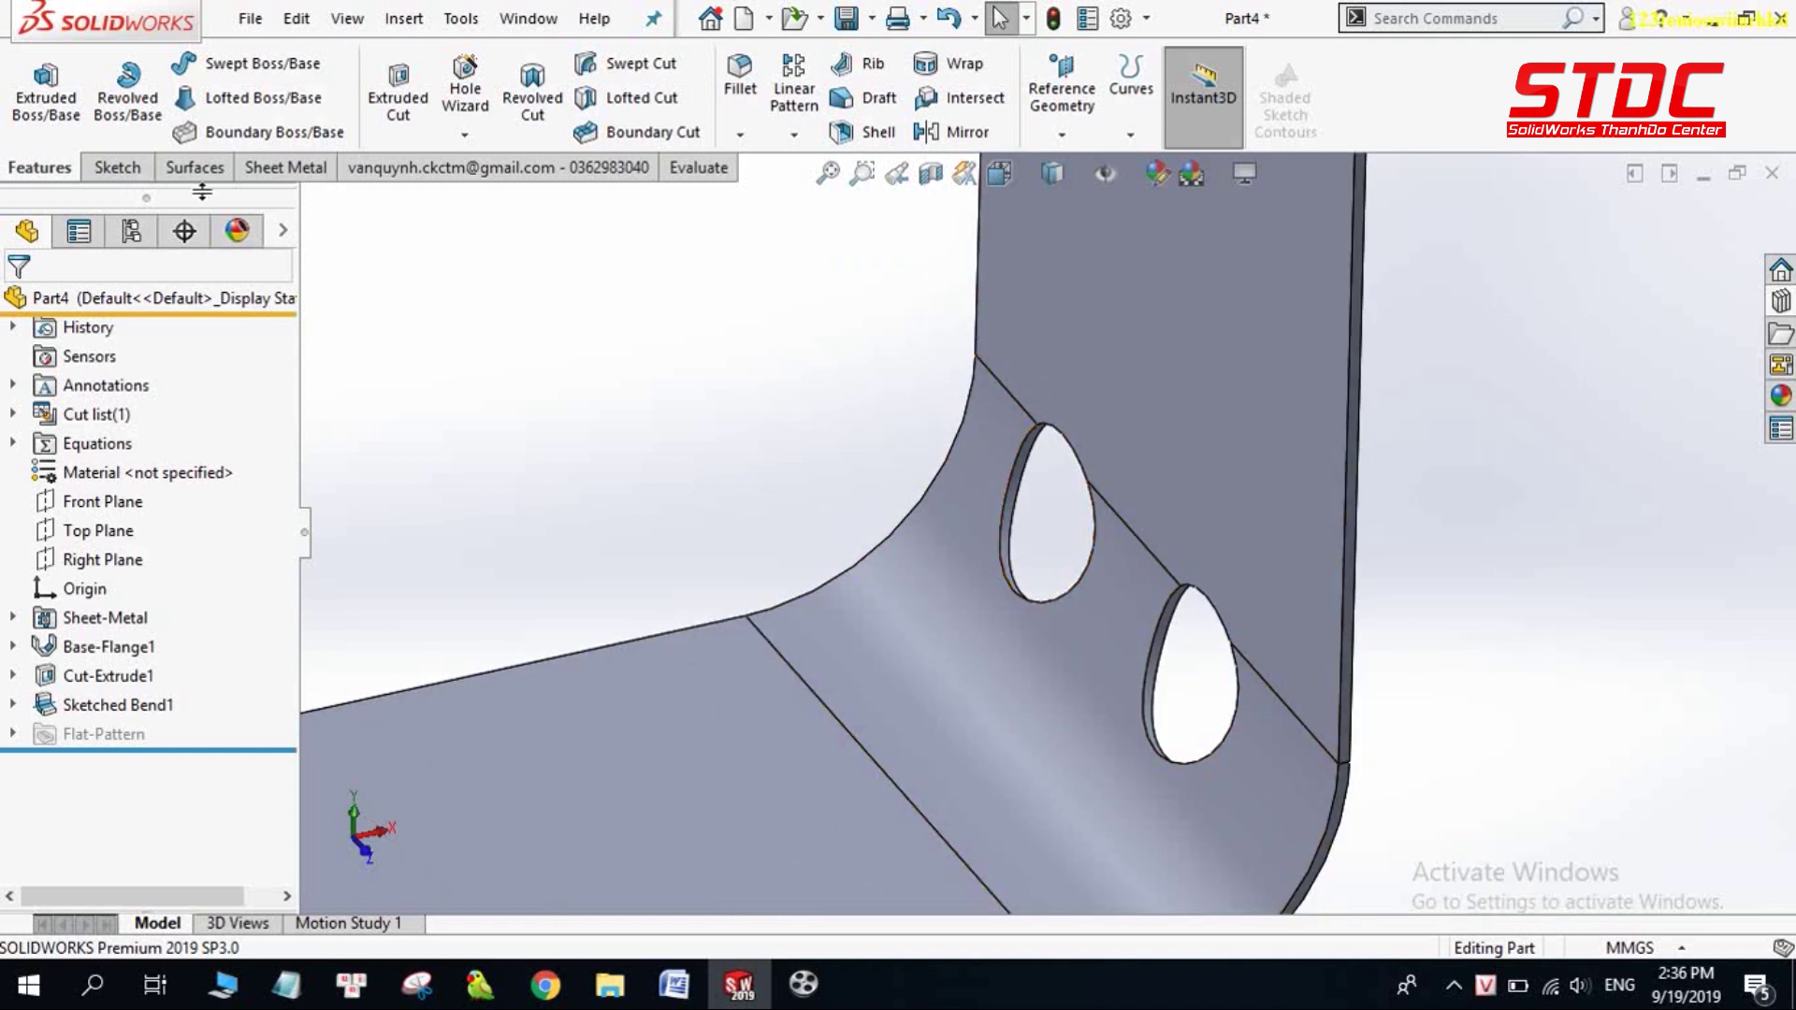
left_click(196, 168)
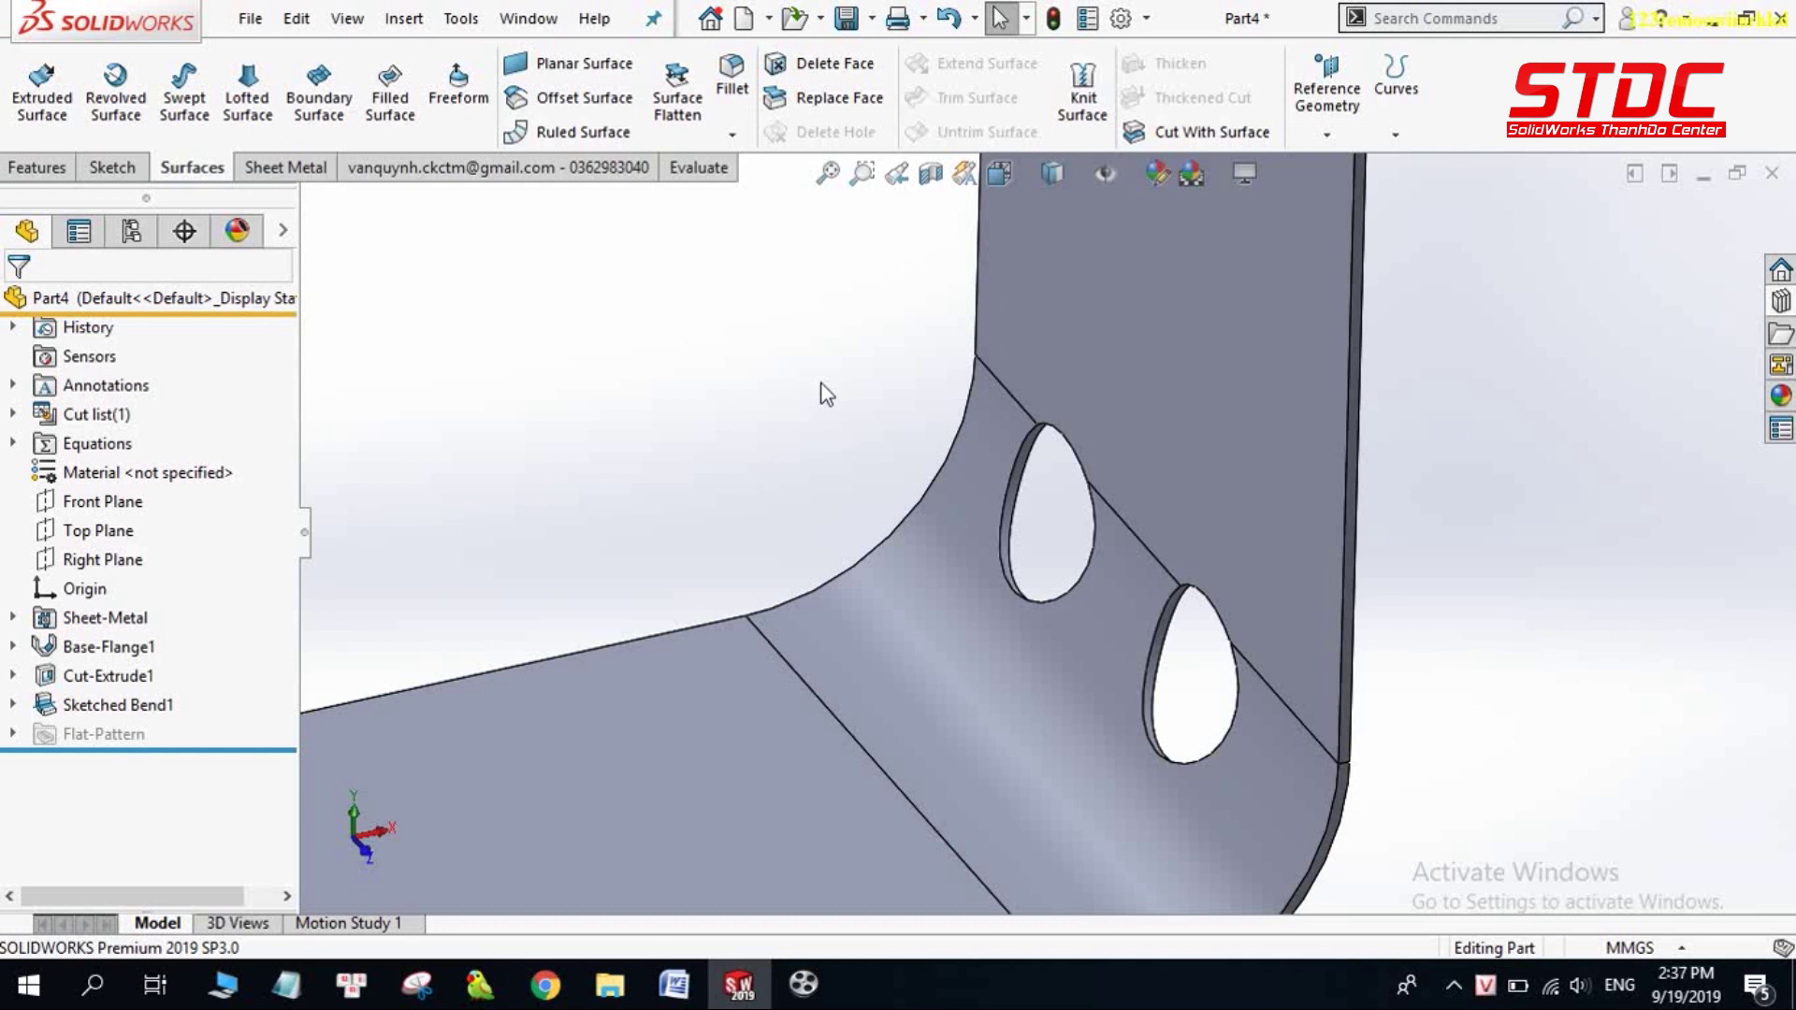
- Patch the first hole with a filled surface bounded by its edges (Surface-Fill1)
left_click(389, 96)
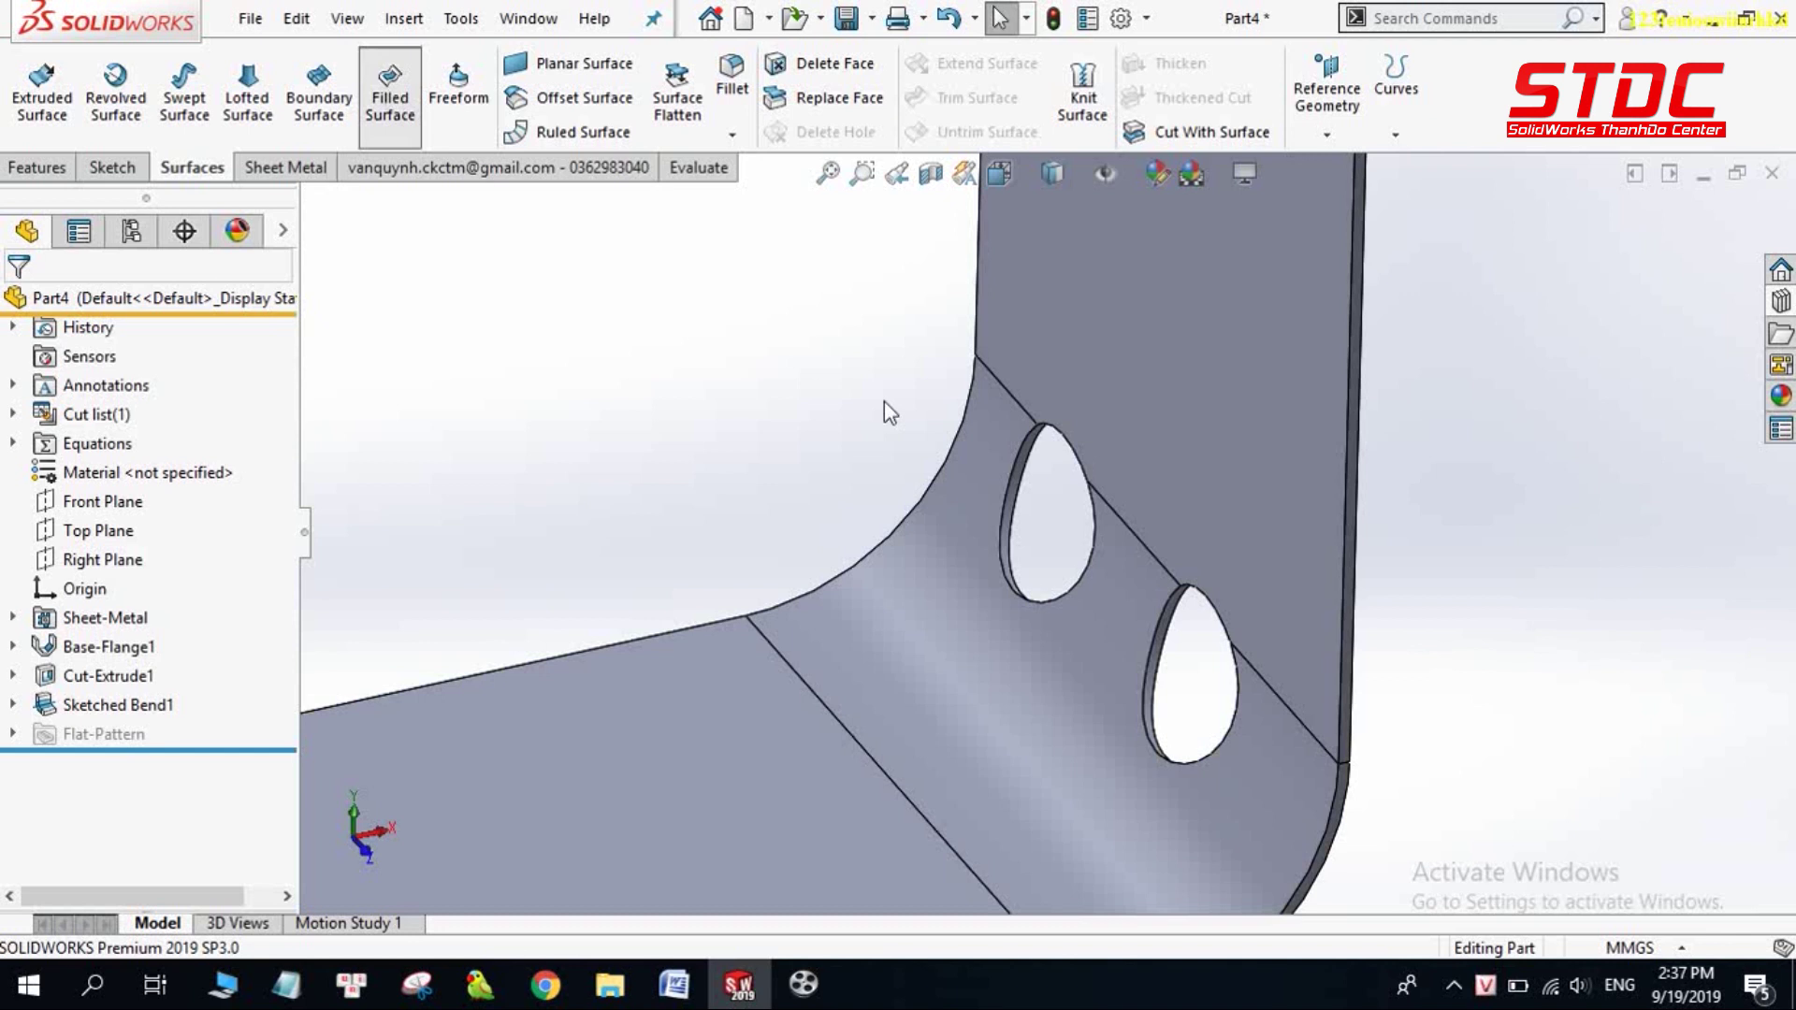
left_click(1004, 487)
scroll(1047, 494, "down", 2)
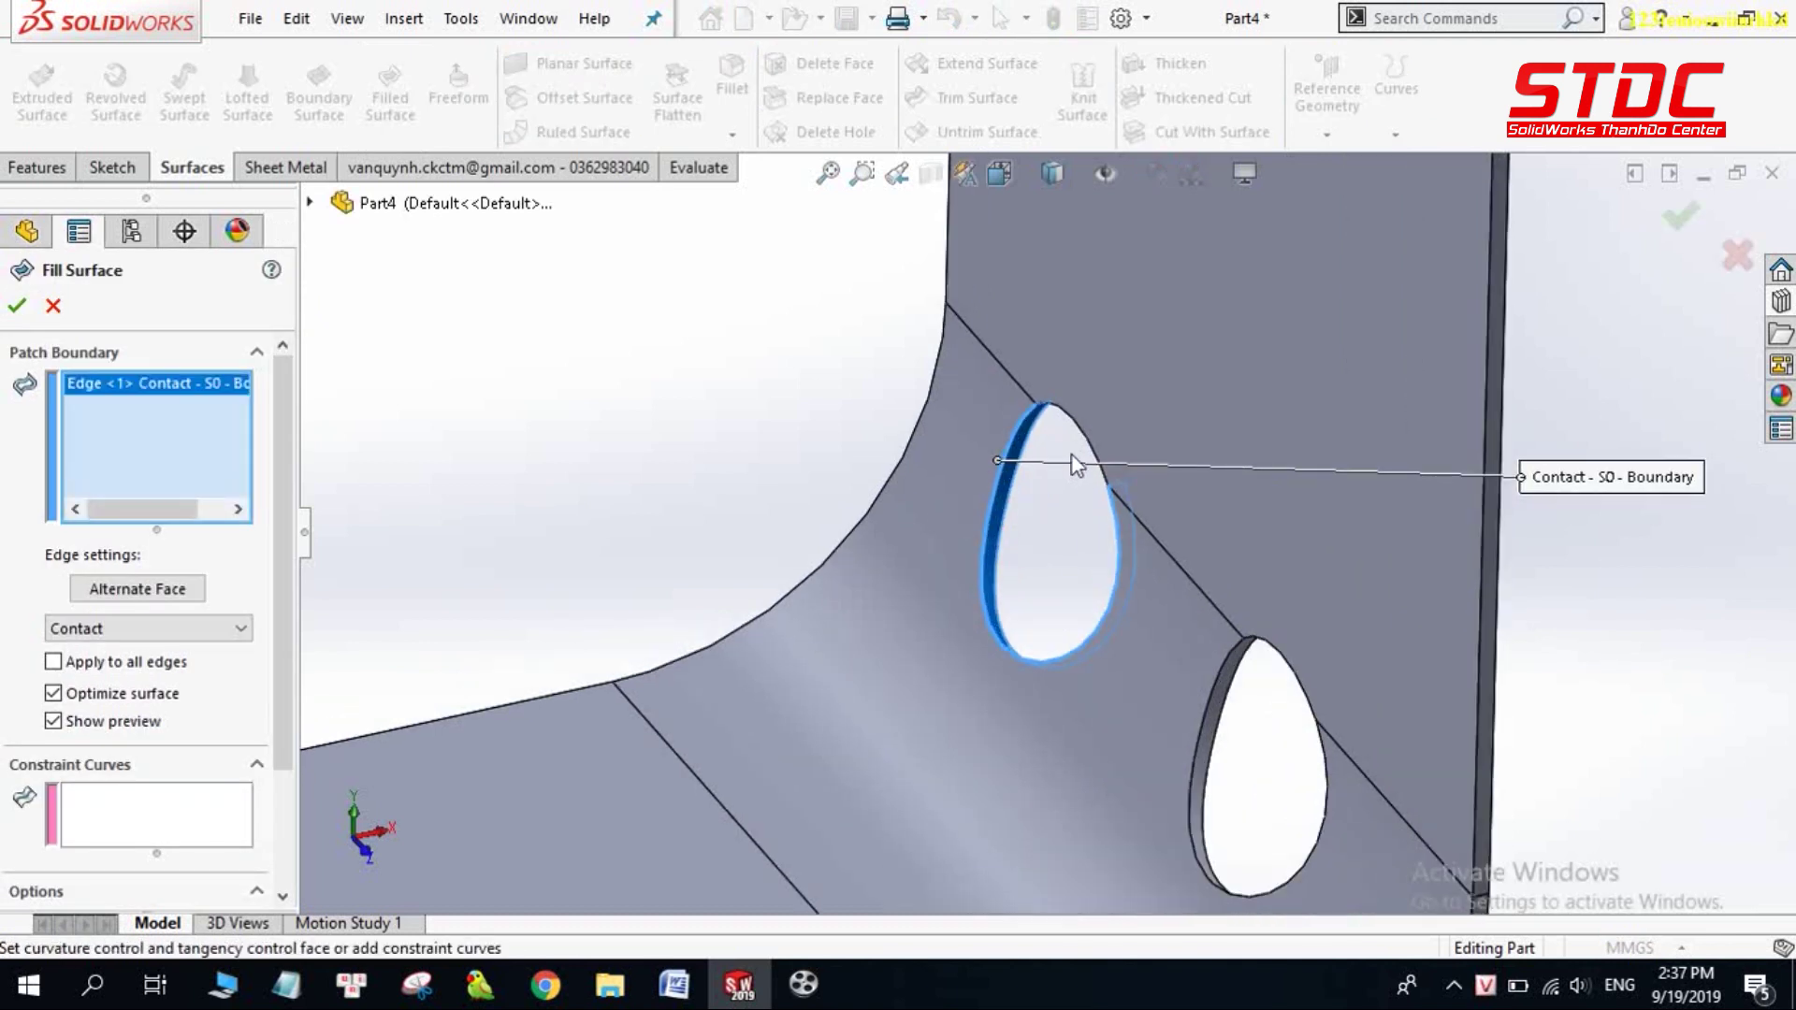
middle_click_drag(1076, 465, 1085, 435)
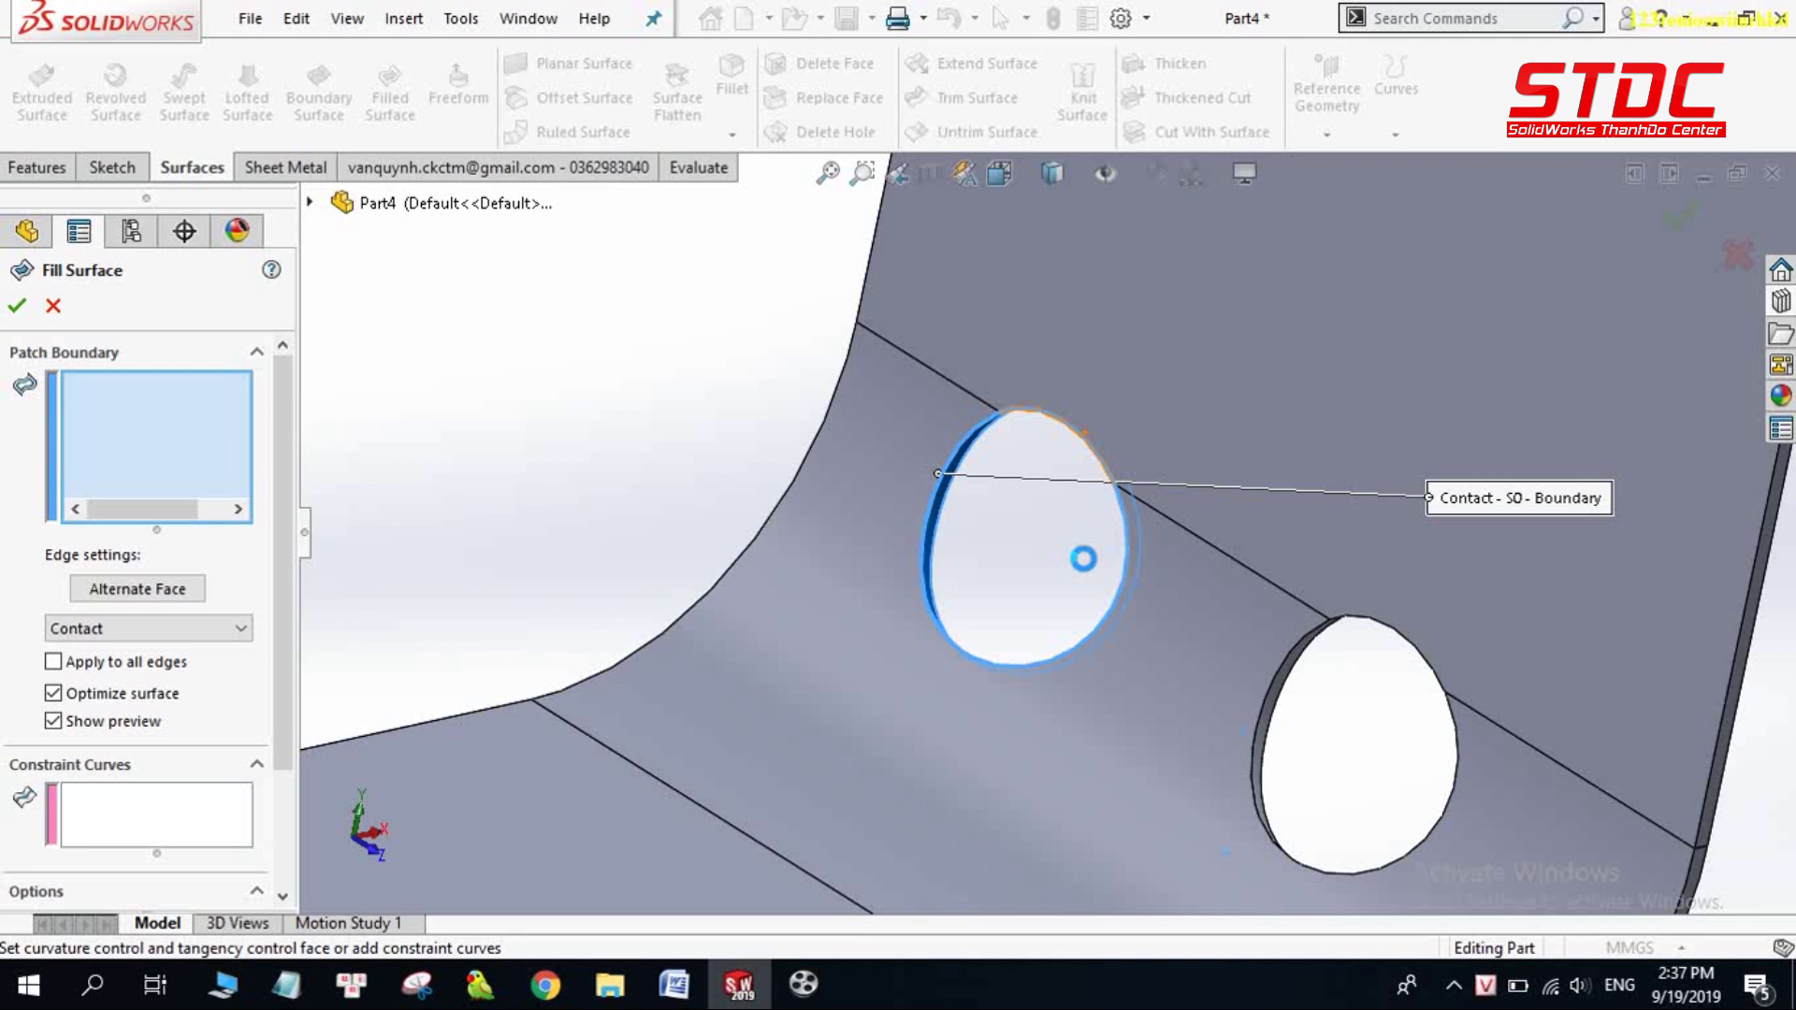
left_click(1082, 556)
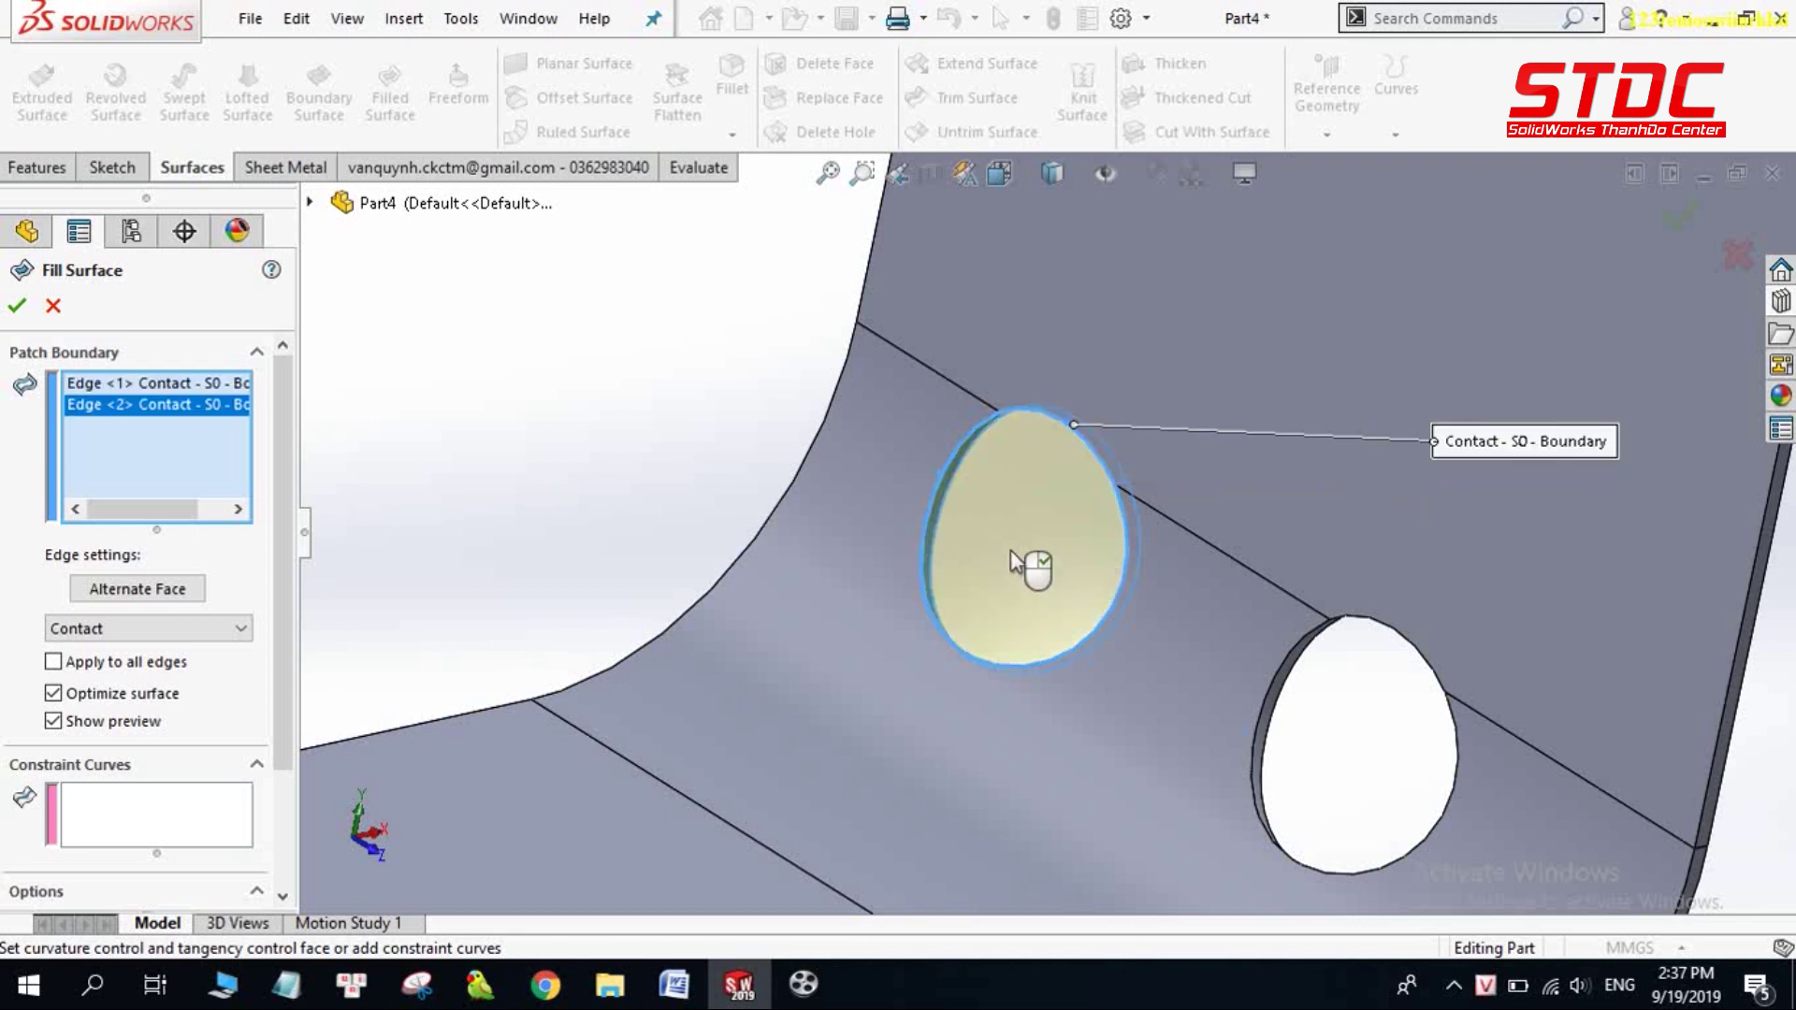
middle_click_drag(1011, 561, 880, 397)
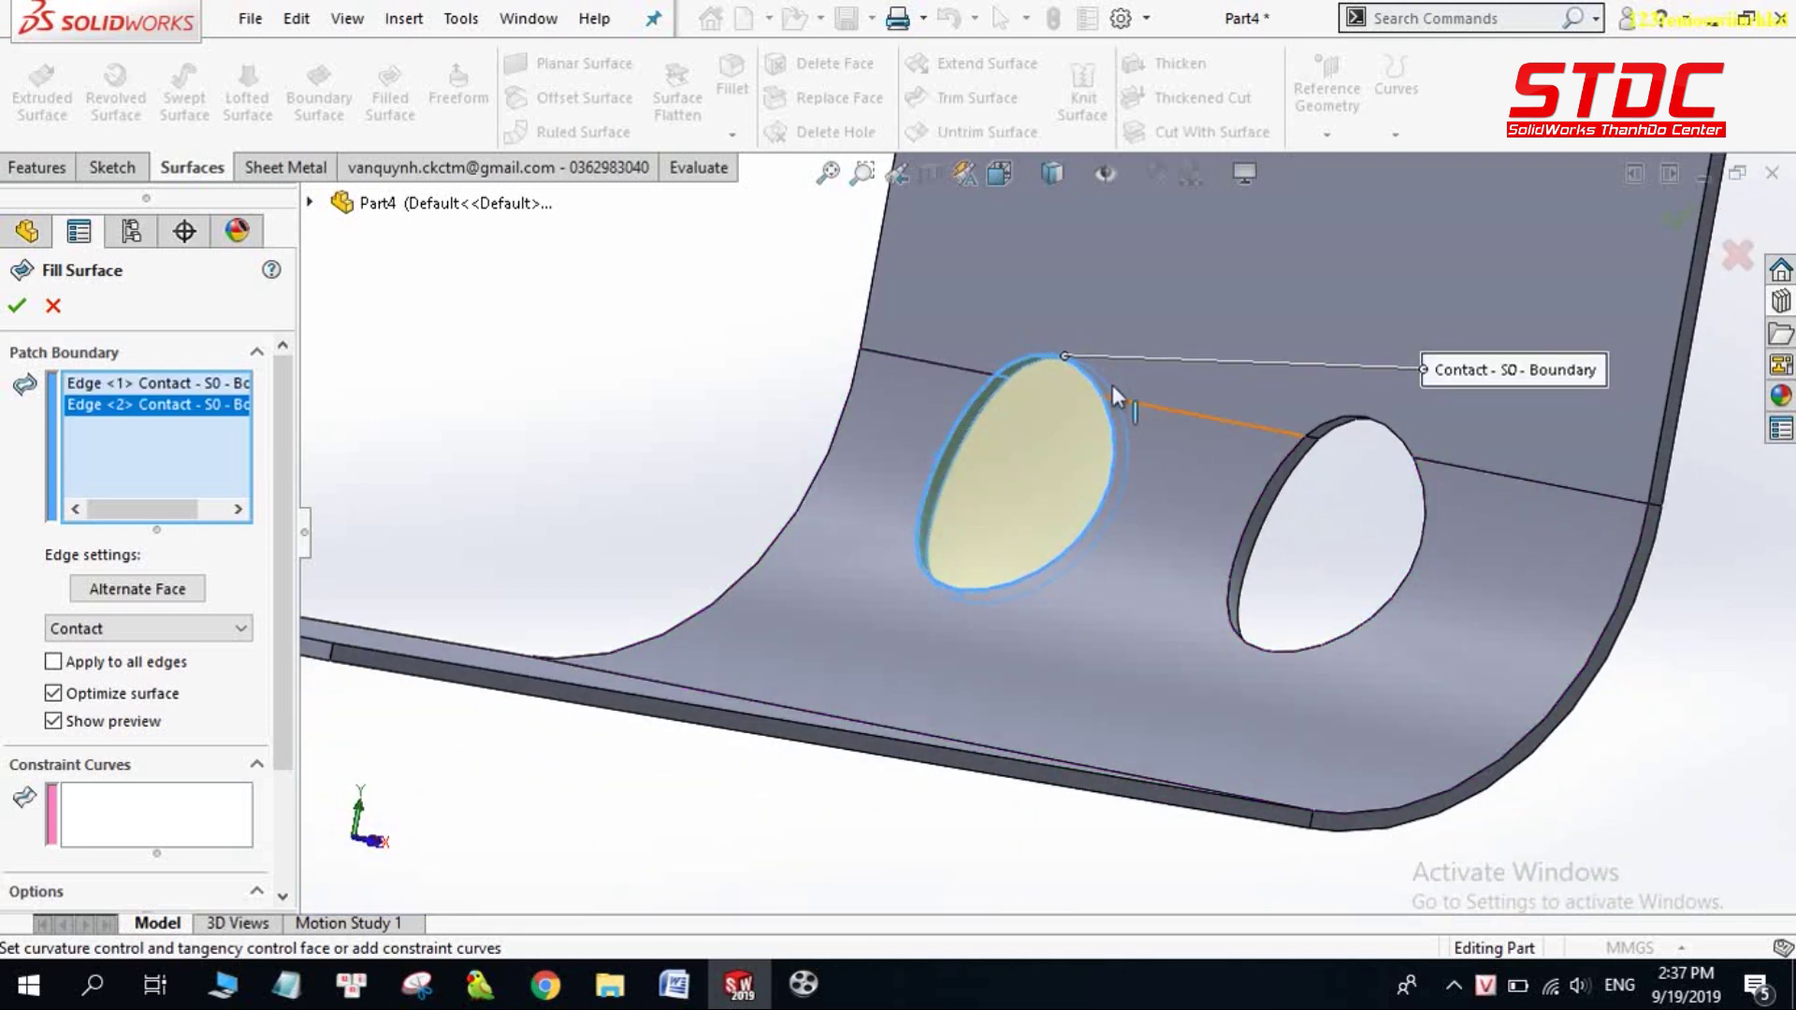
left_click(27, 312)
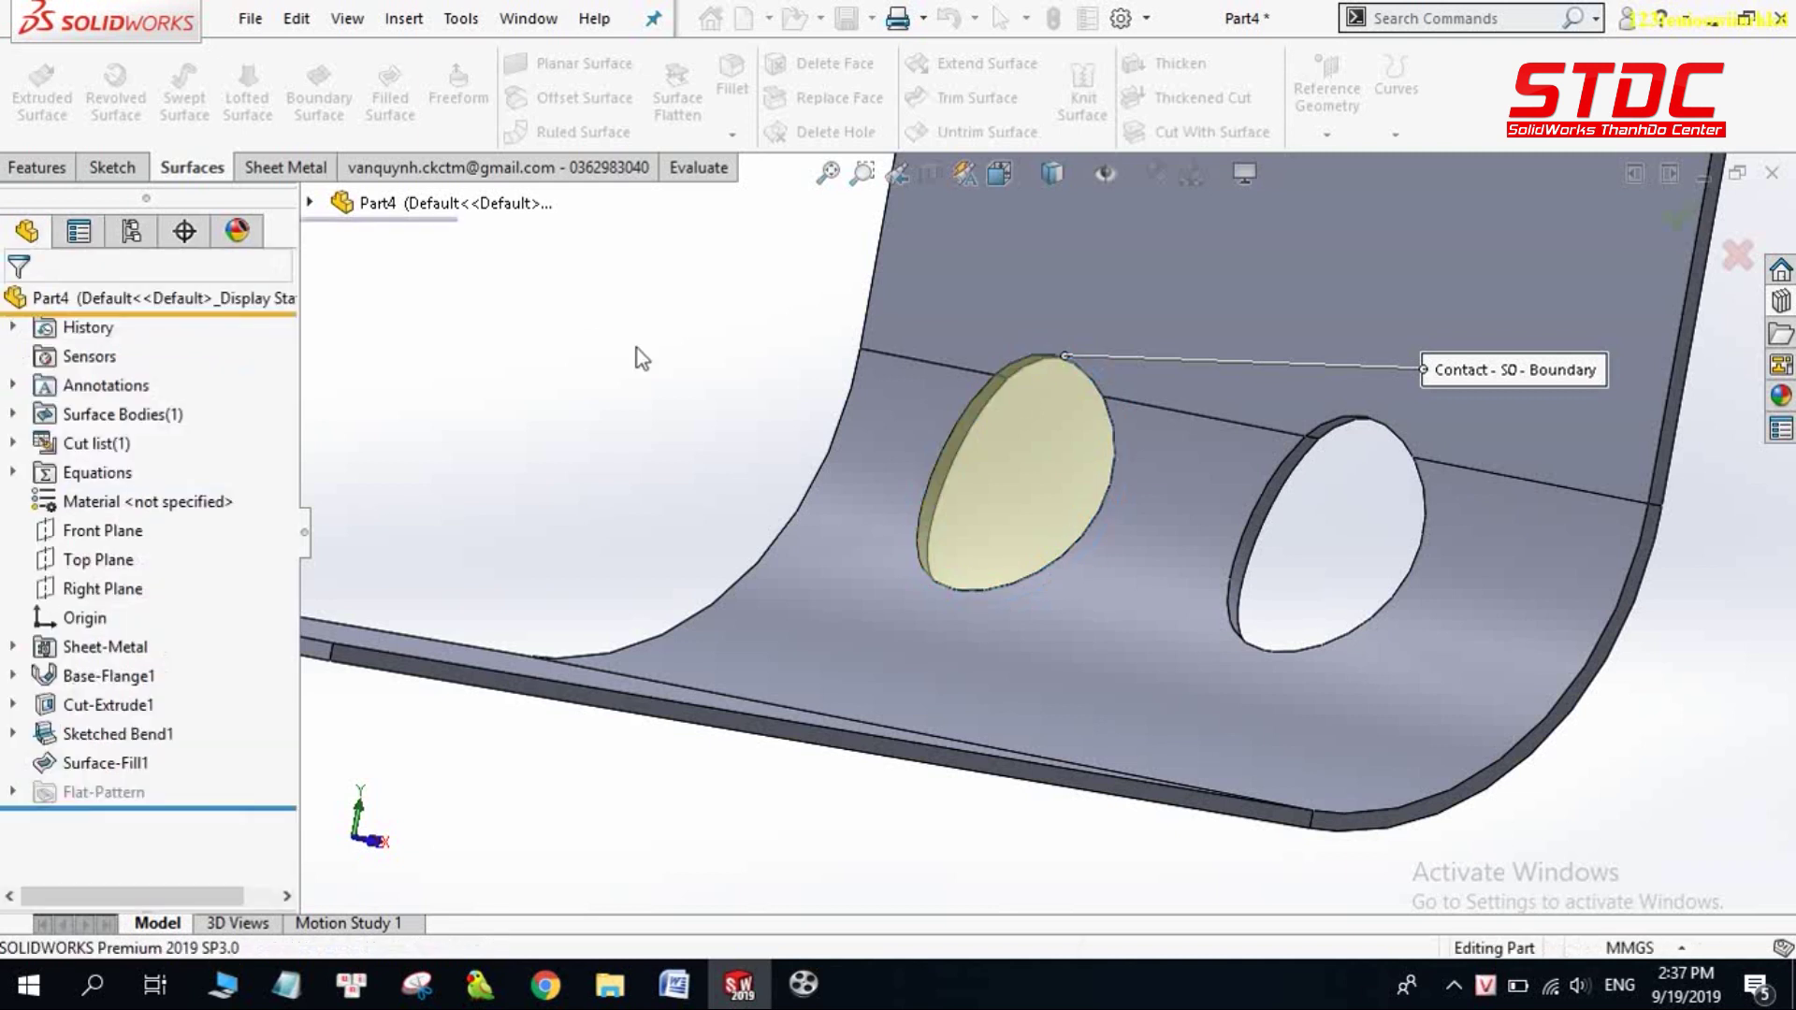
middle_click_drag(637, 385, 1410, 383)
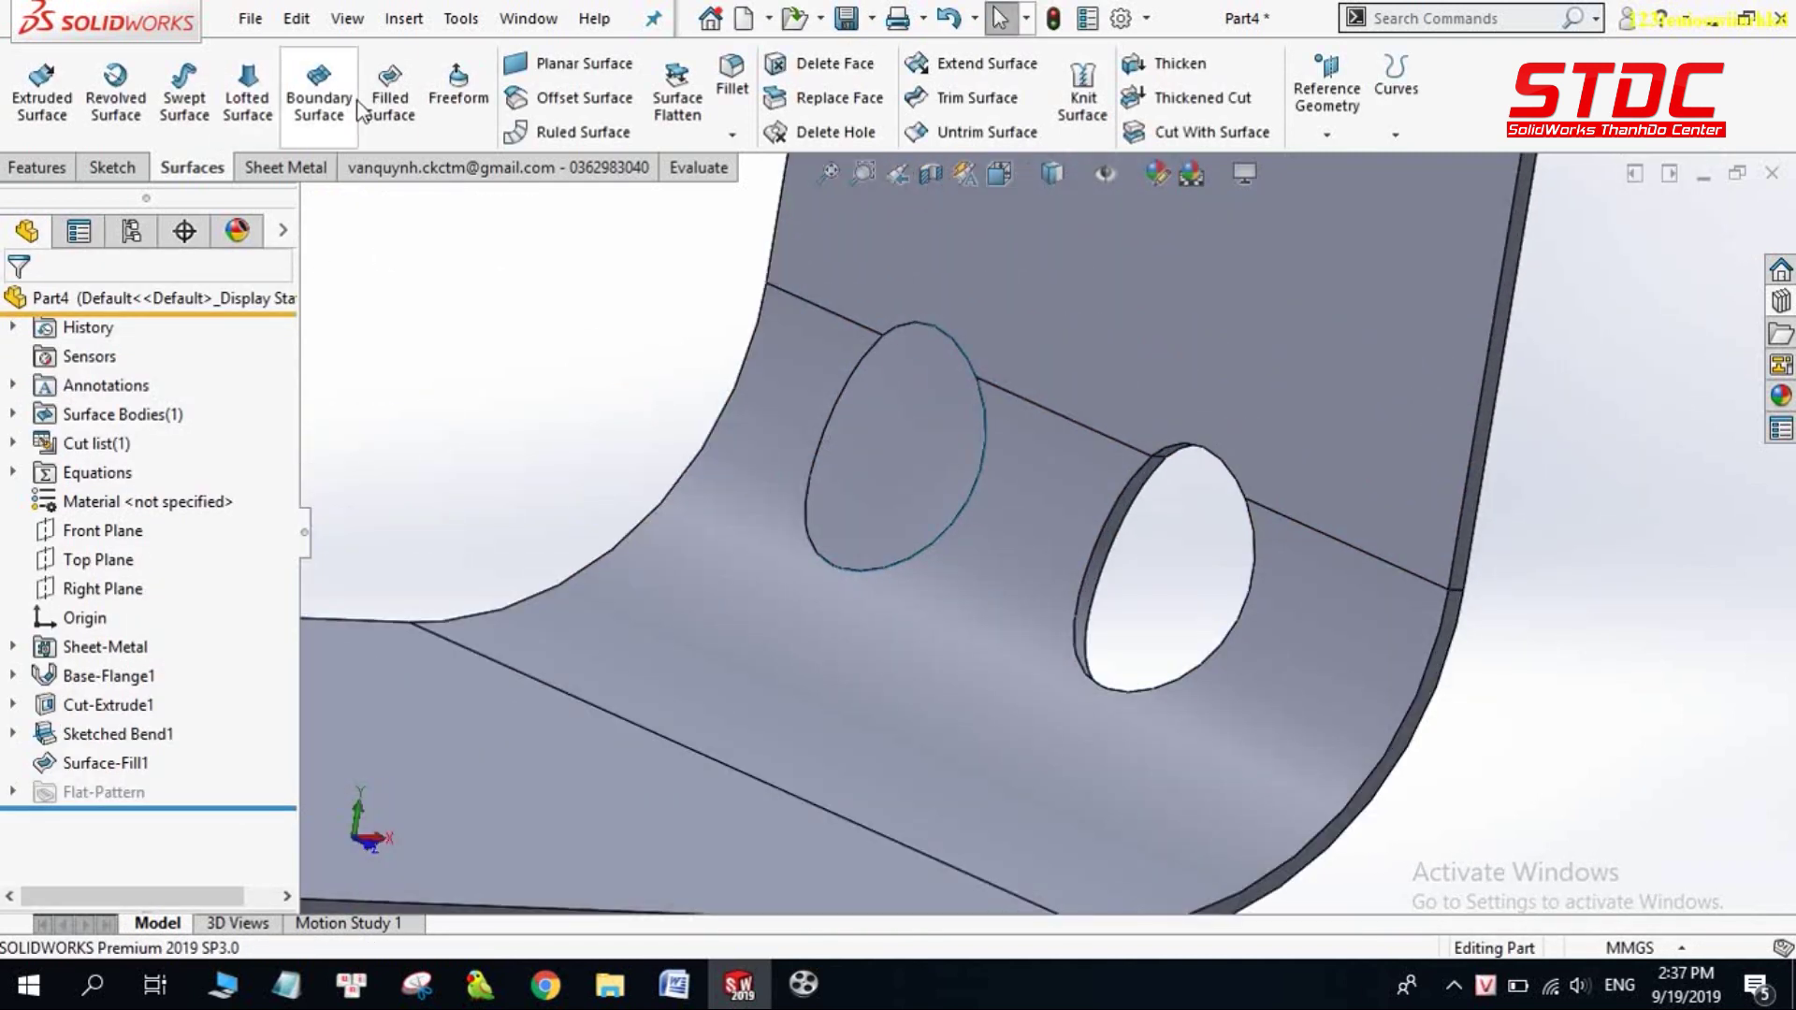
- Patch the second hole with another filled surface from its edges (Surface-Fill2)
left_click(390, 99)
scroll(1227, 456, "down", 3)
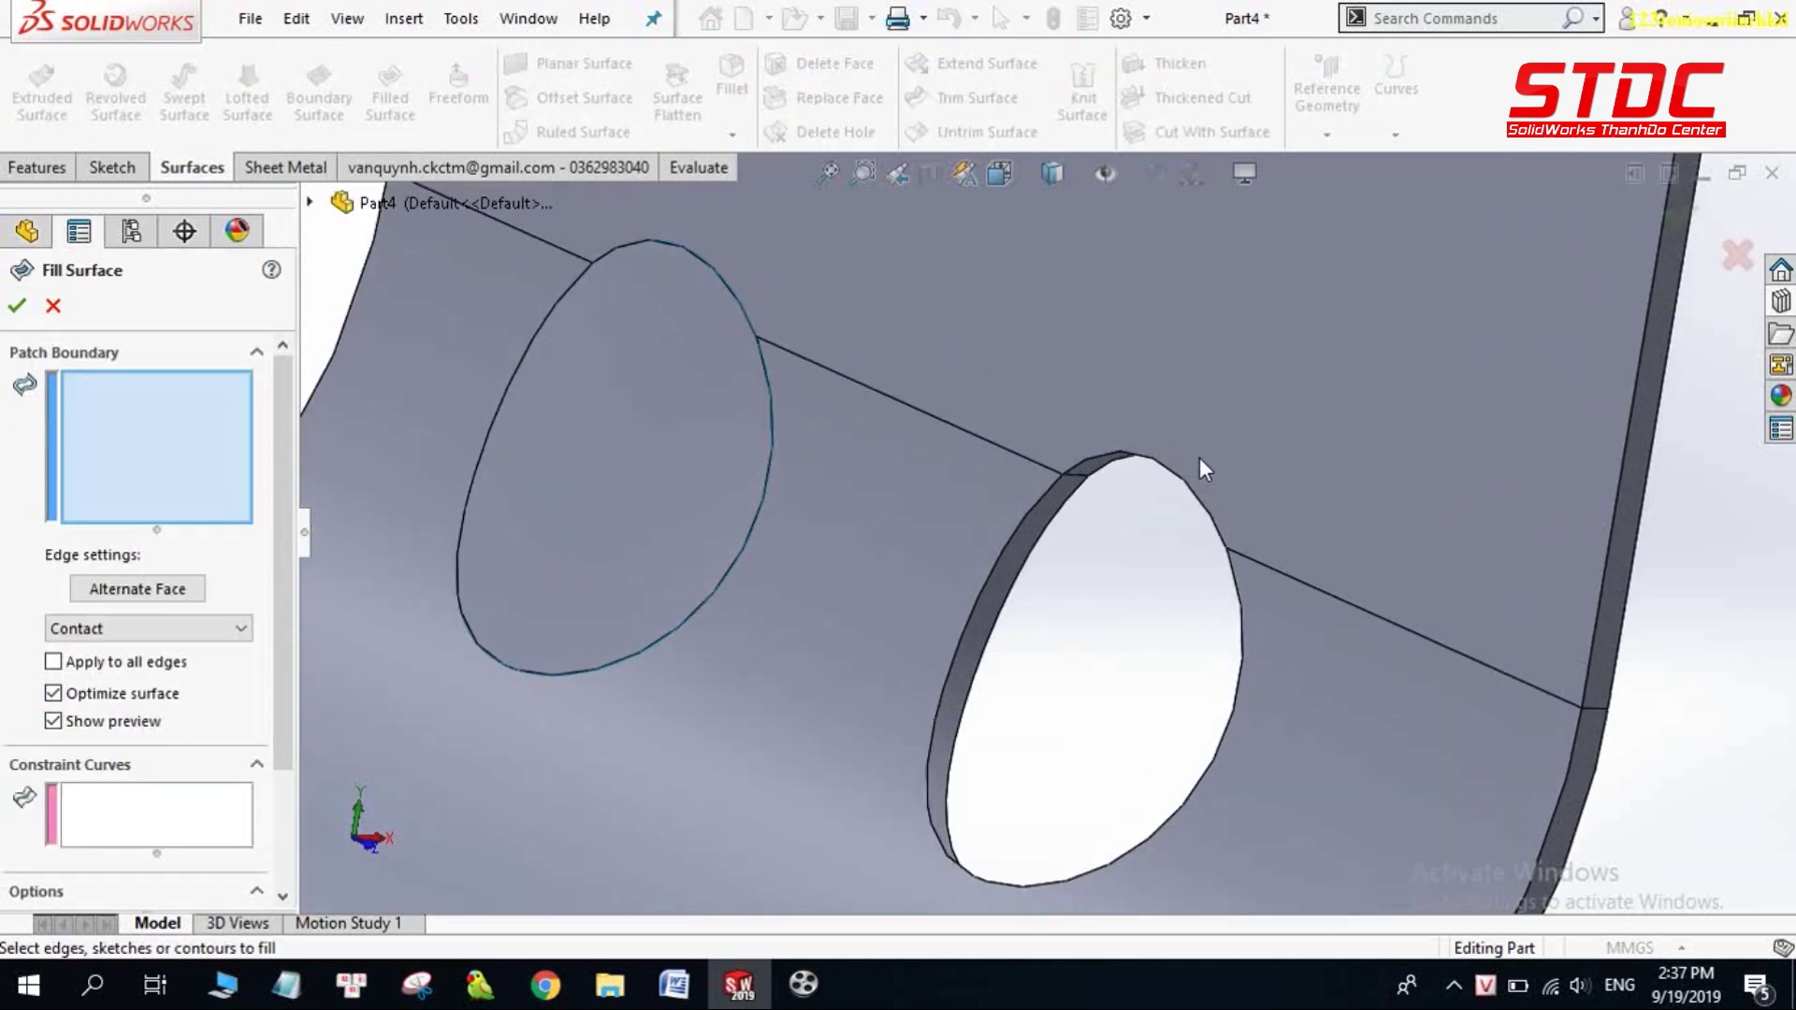
left_click(1163, 464)
left_click(1028, 521)
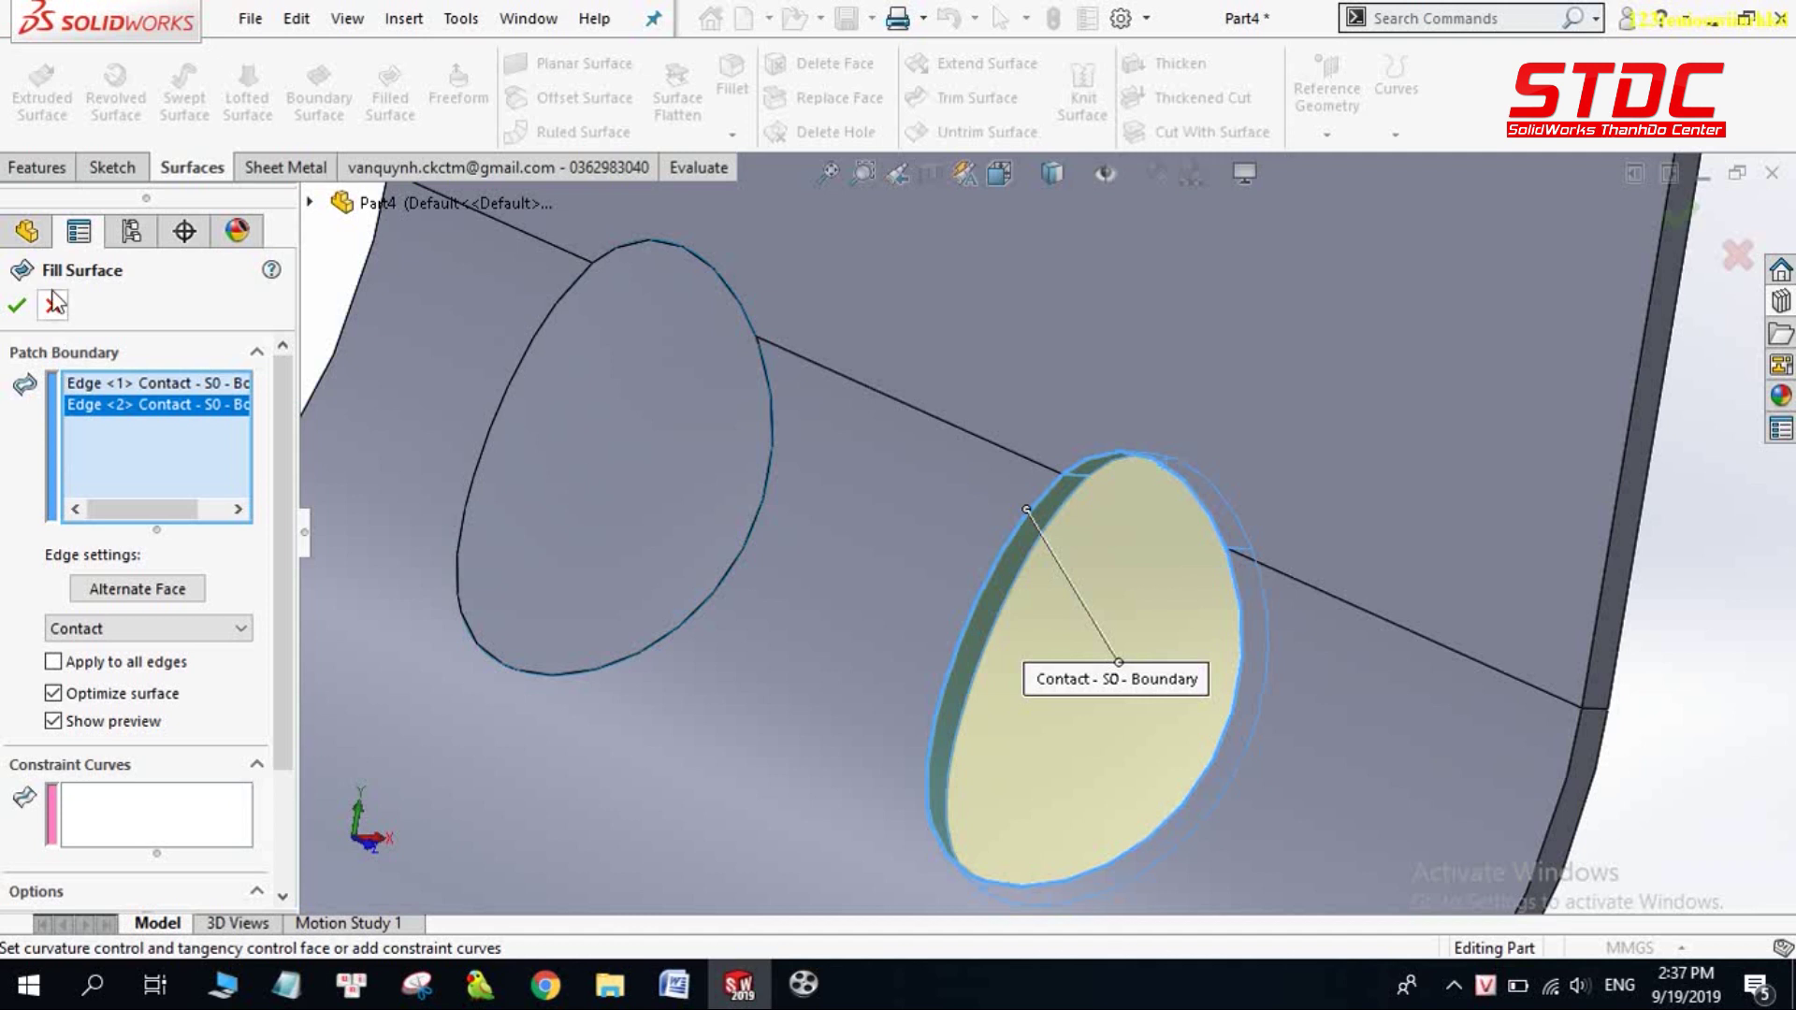
key("Return")
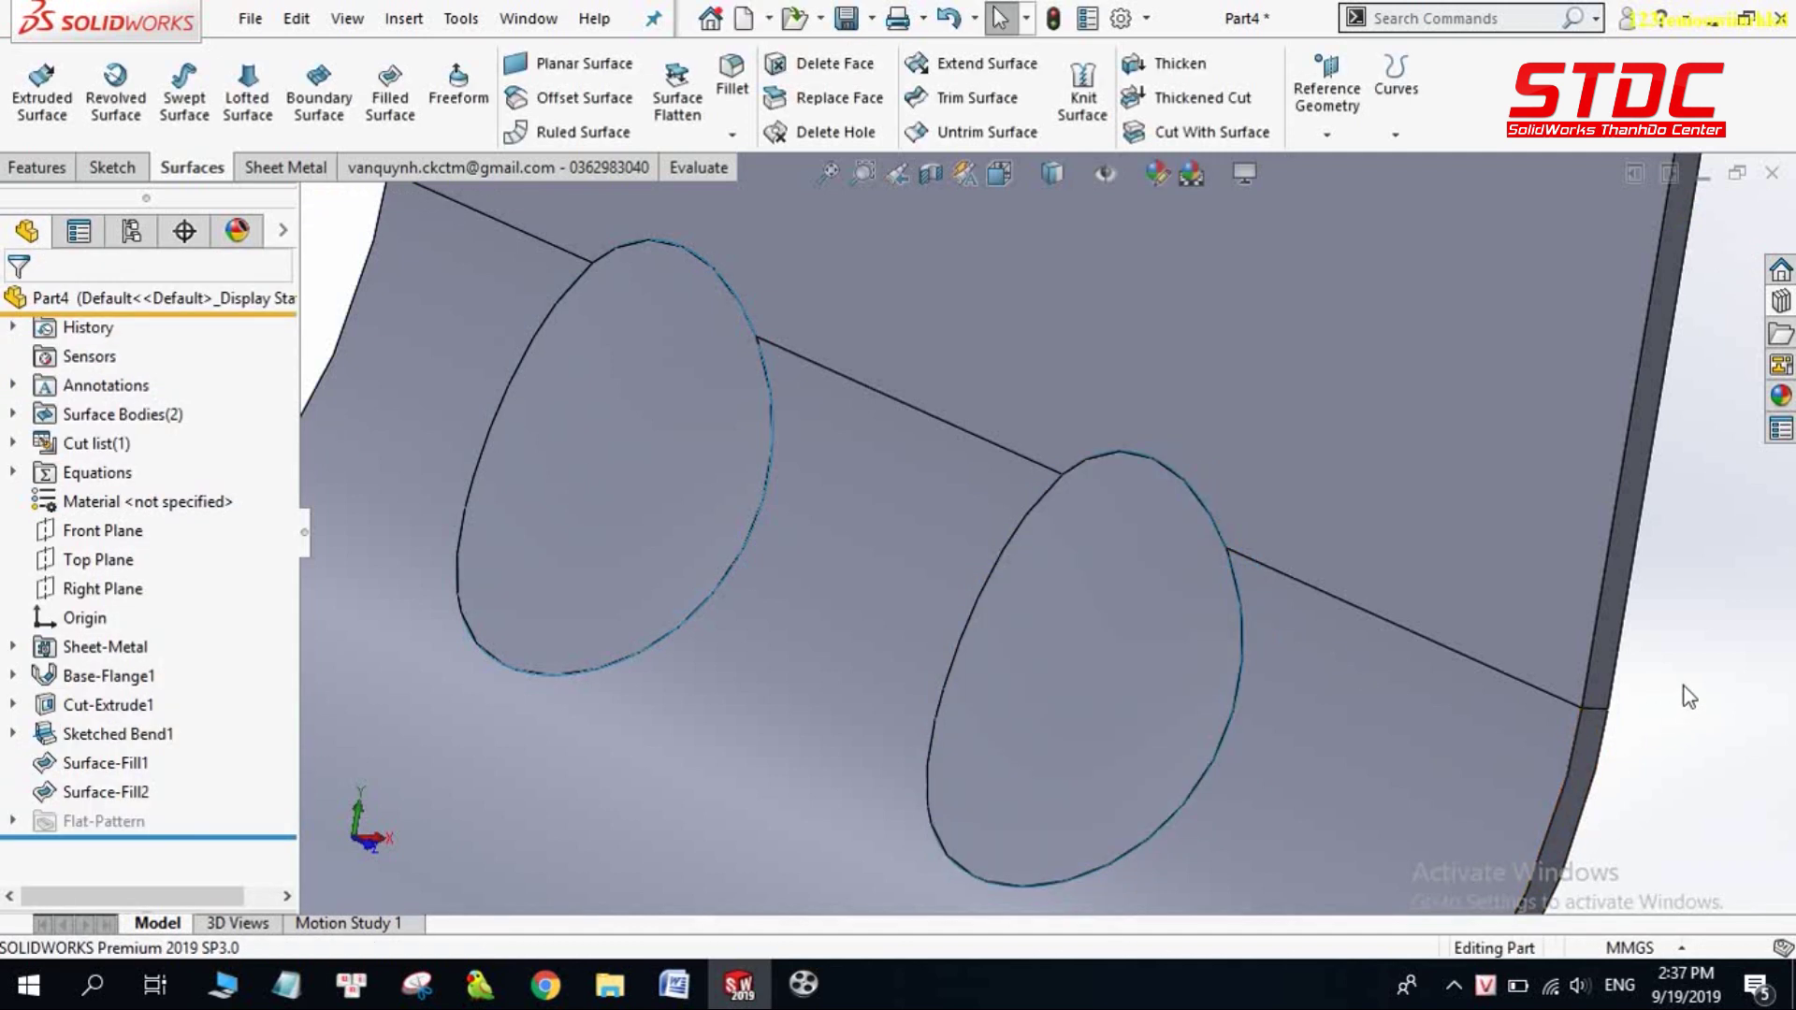
scroll(1351, 604, "up", 3)
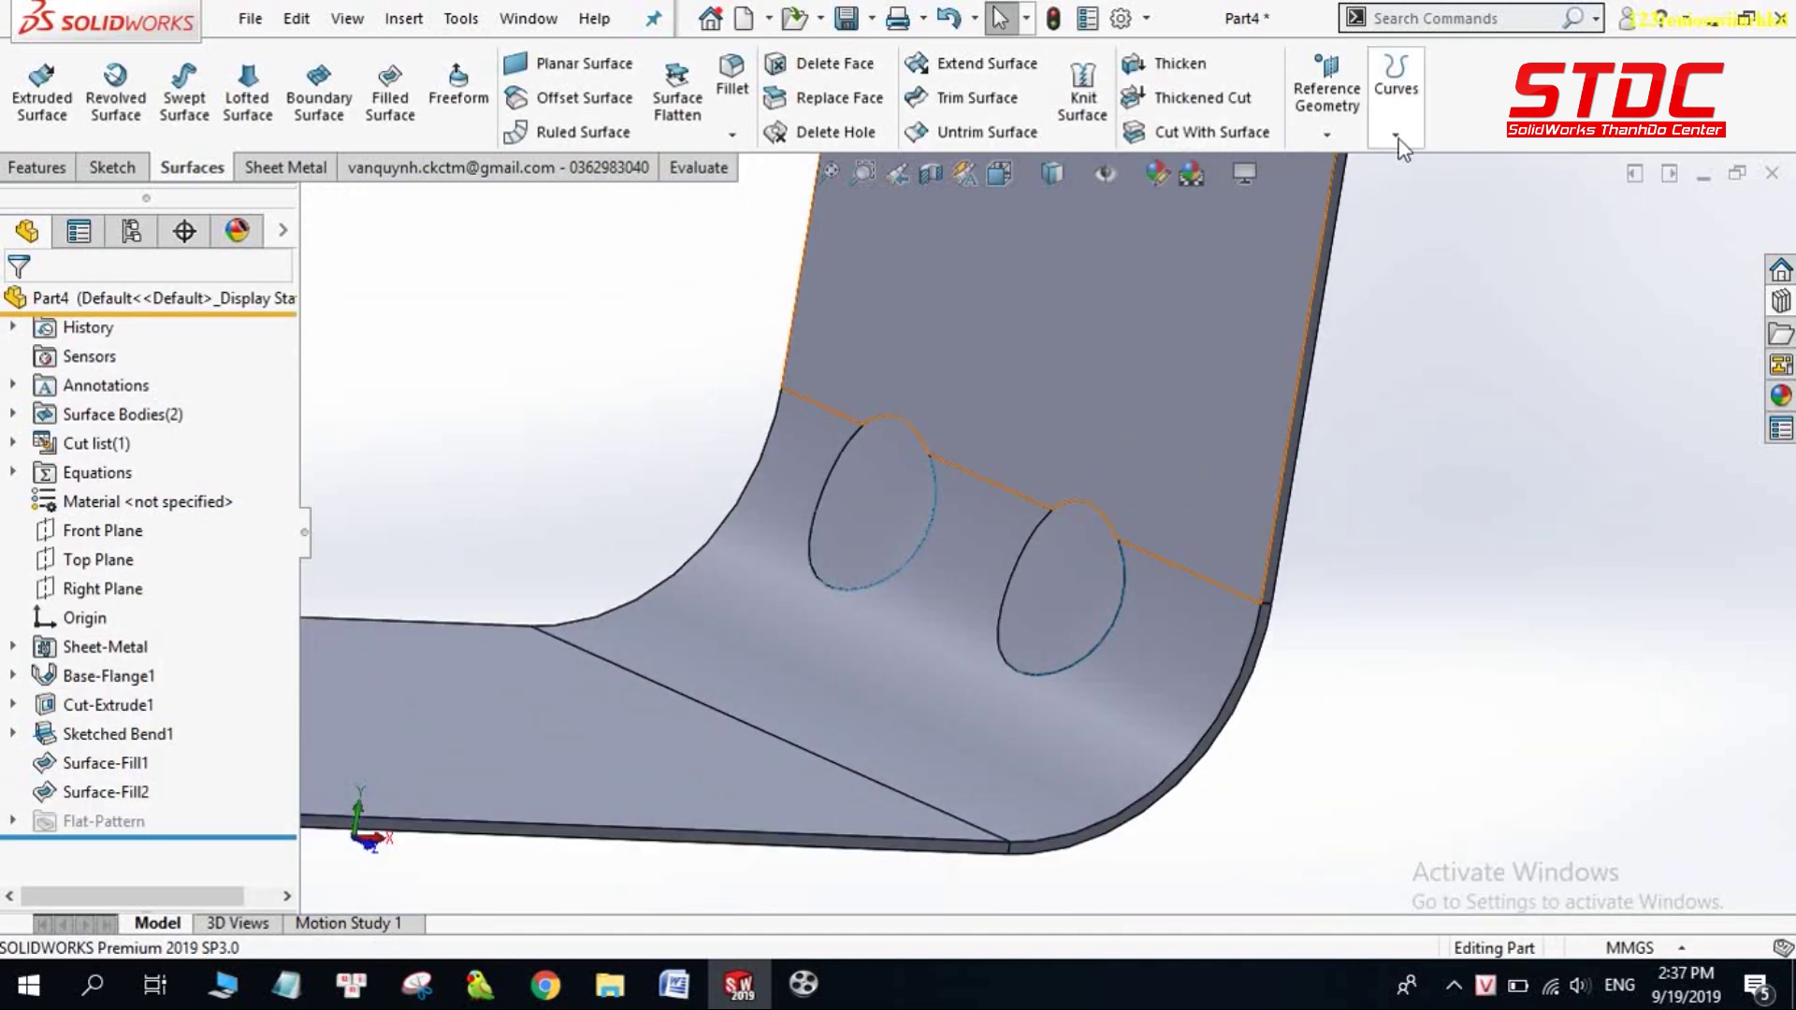
- Begin a point-and-face reference axis on the first hole's patch, then cancel it
left_click(1394, 135)
left_click(1327, 133)
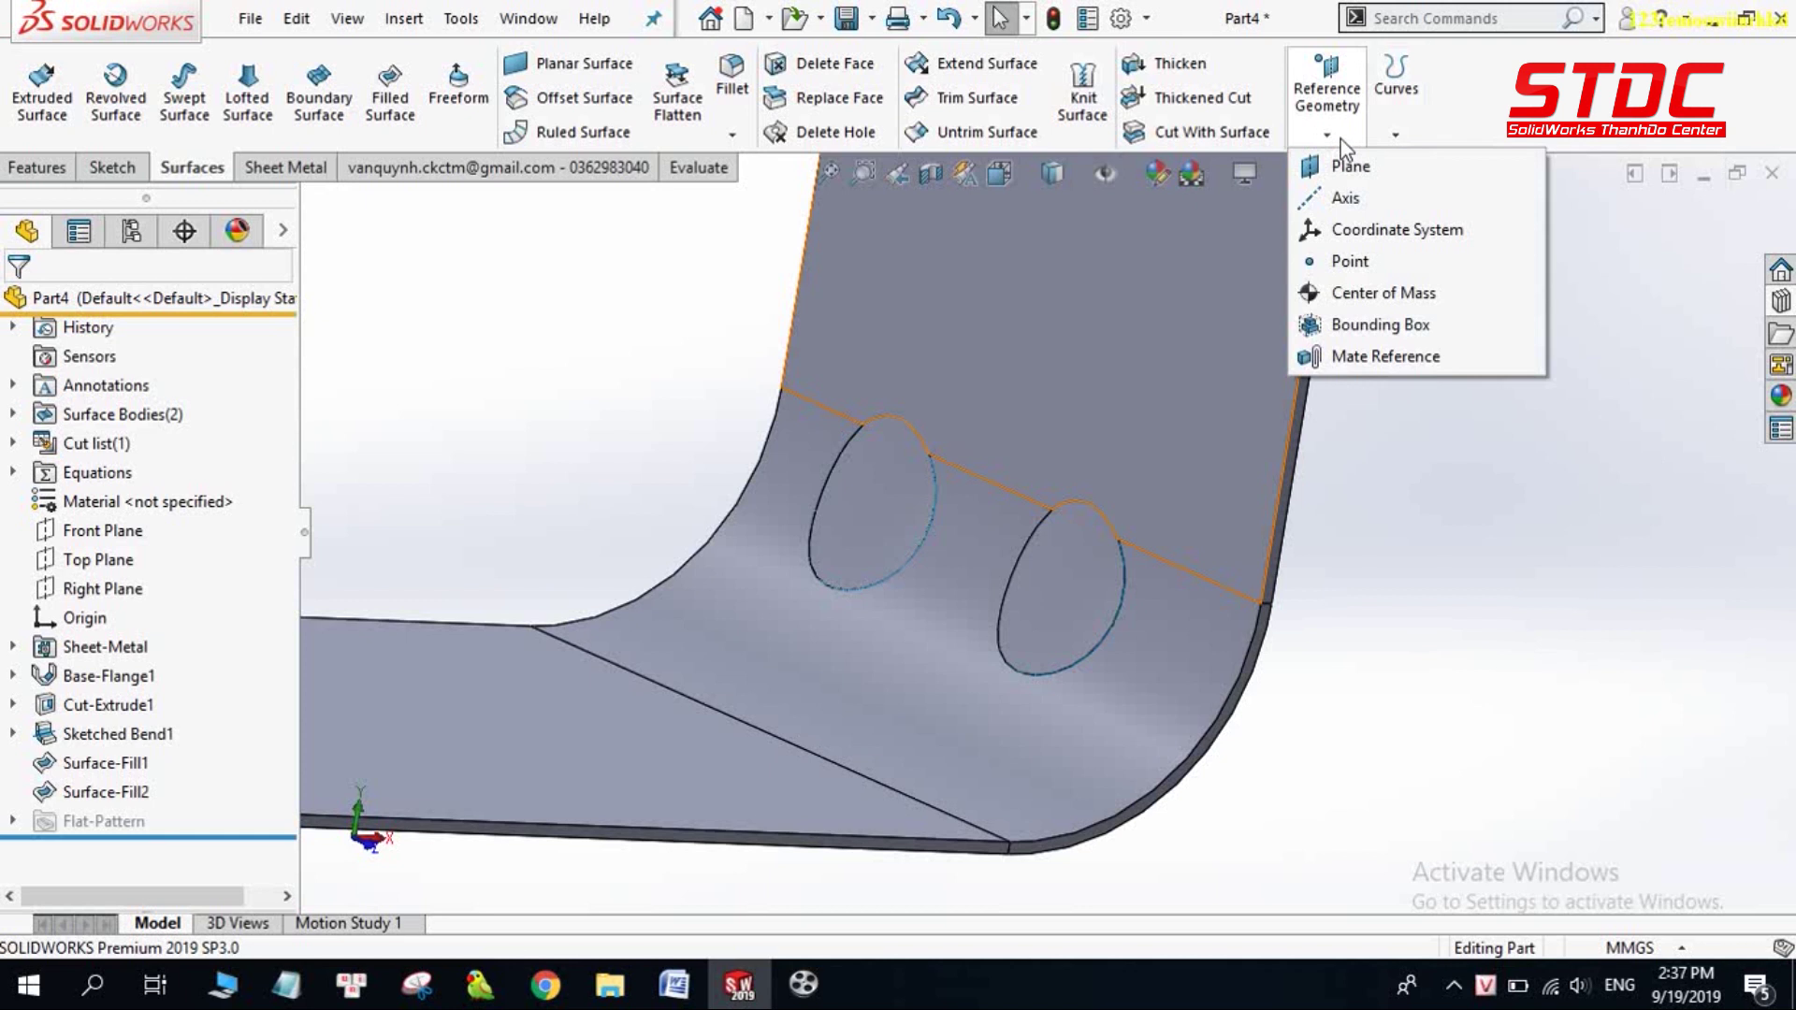
left_click(1344, 200)
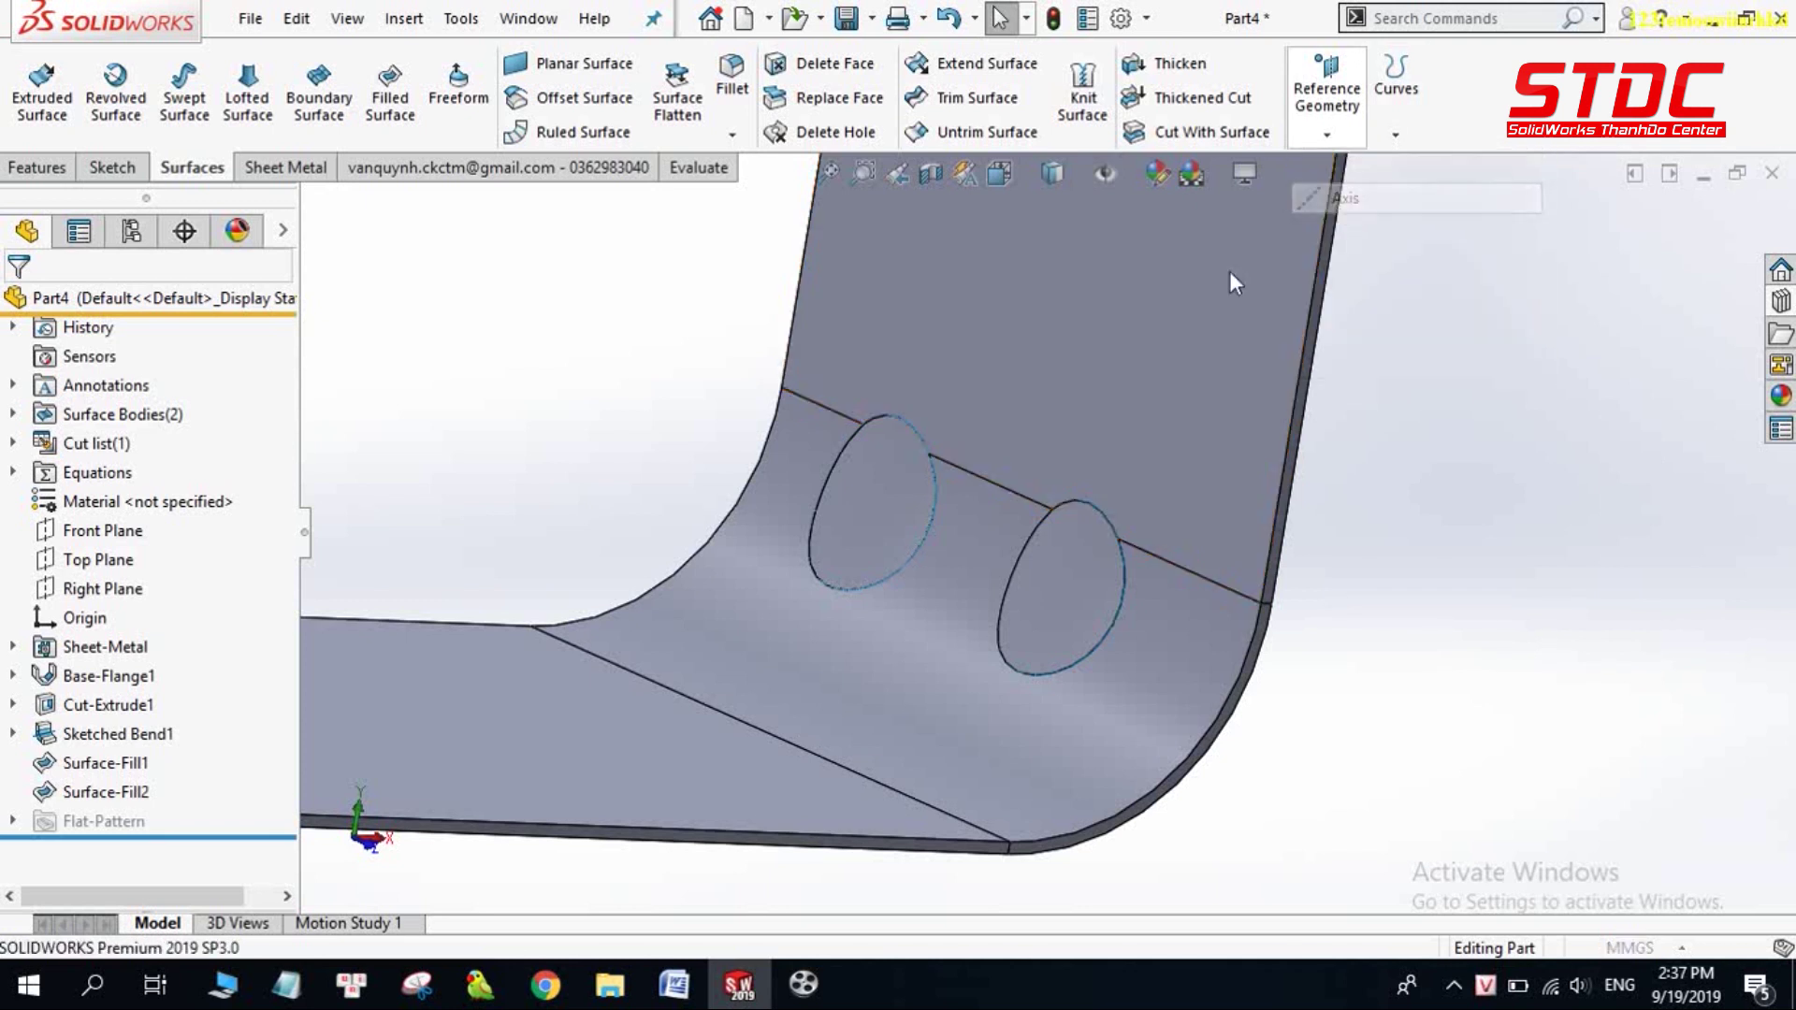
left_click(865, 510)
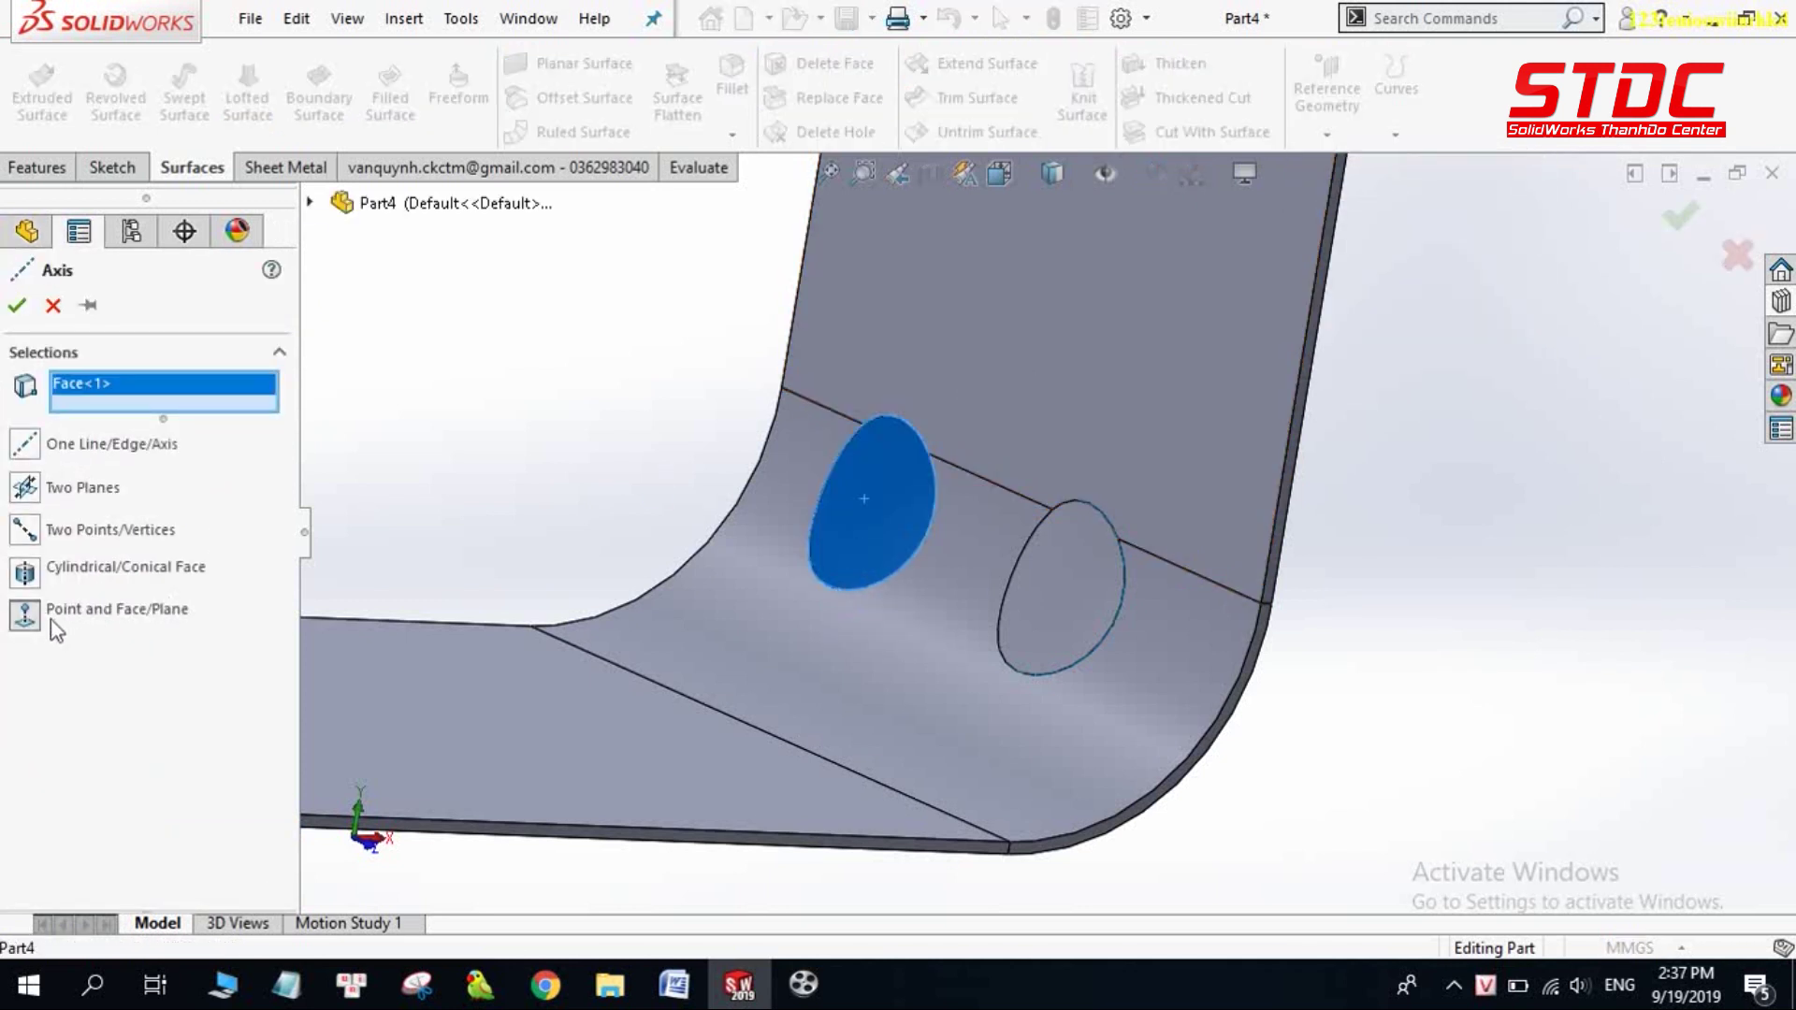
left_click(21, 614)
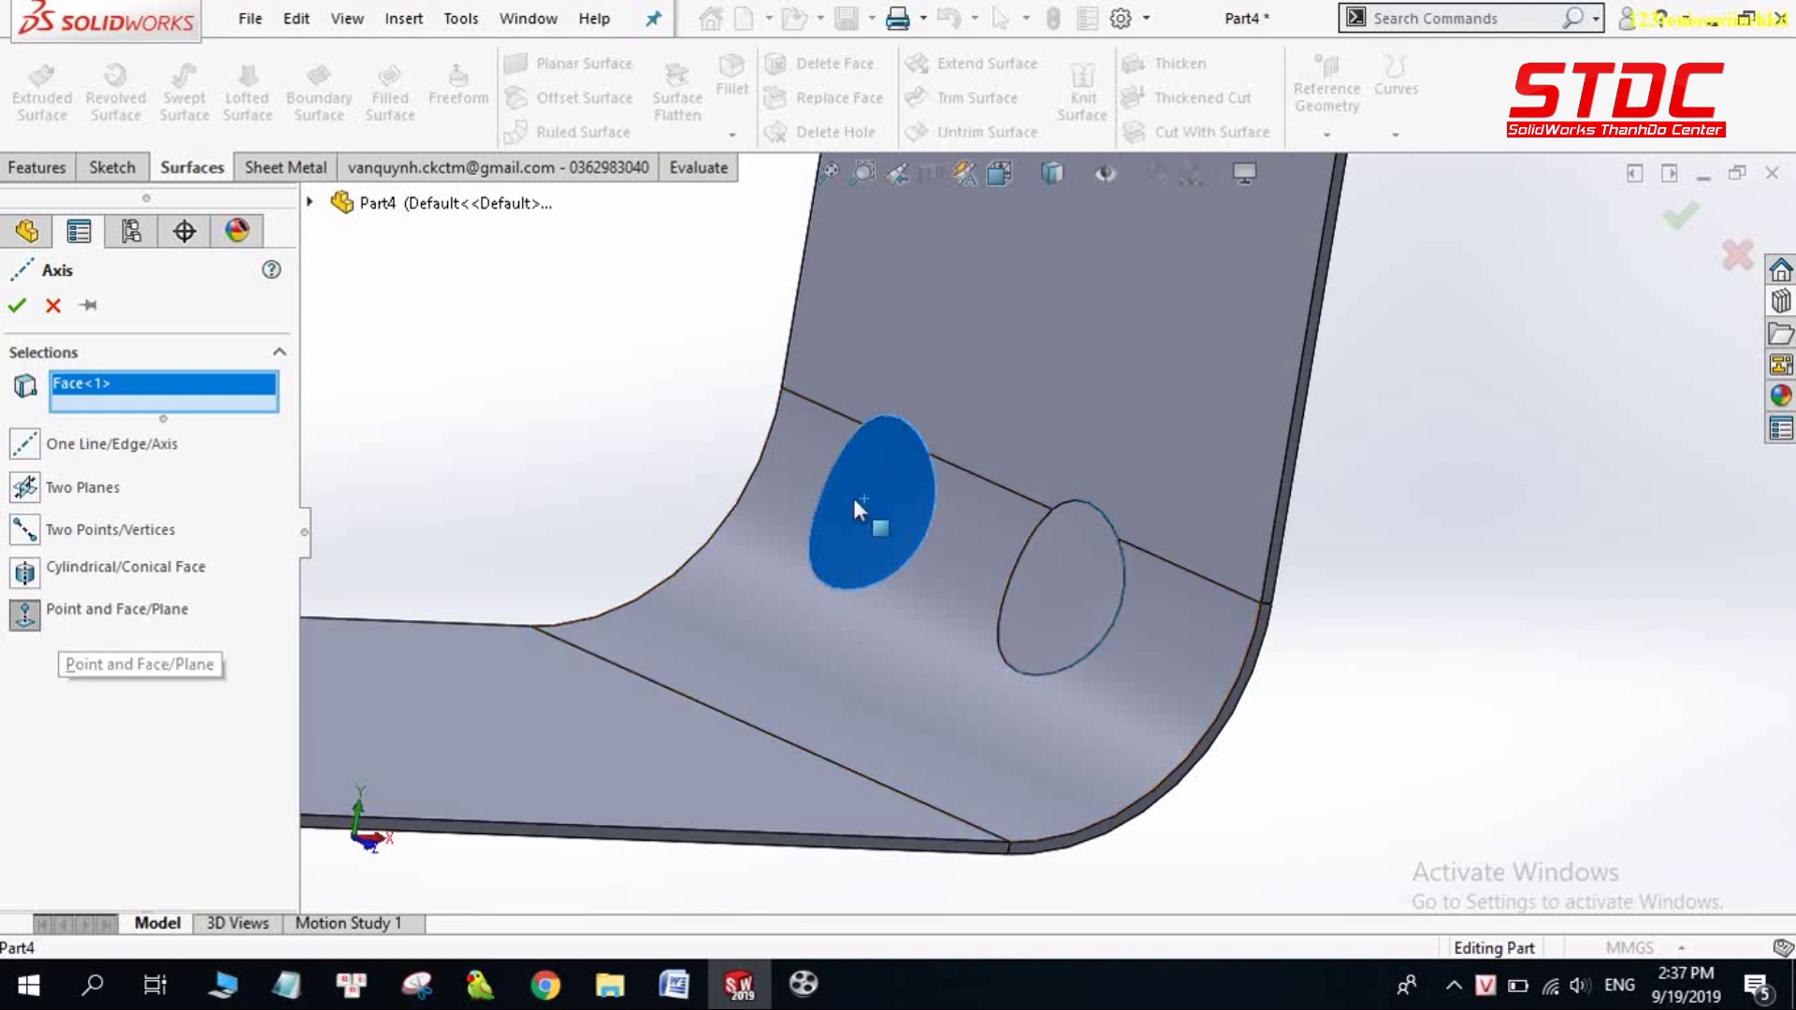
key("Escape")
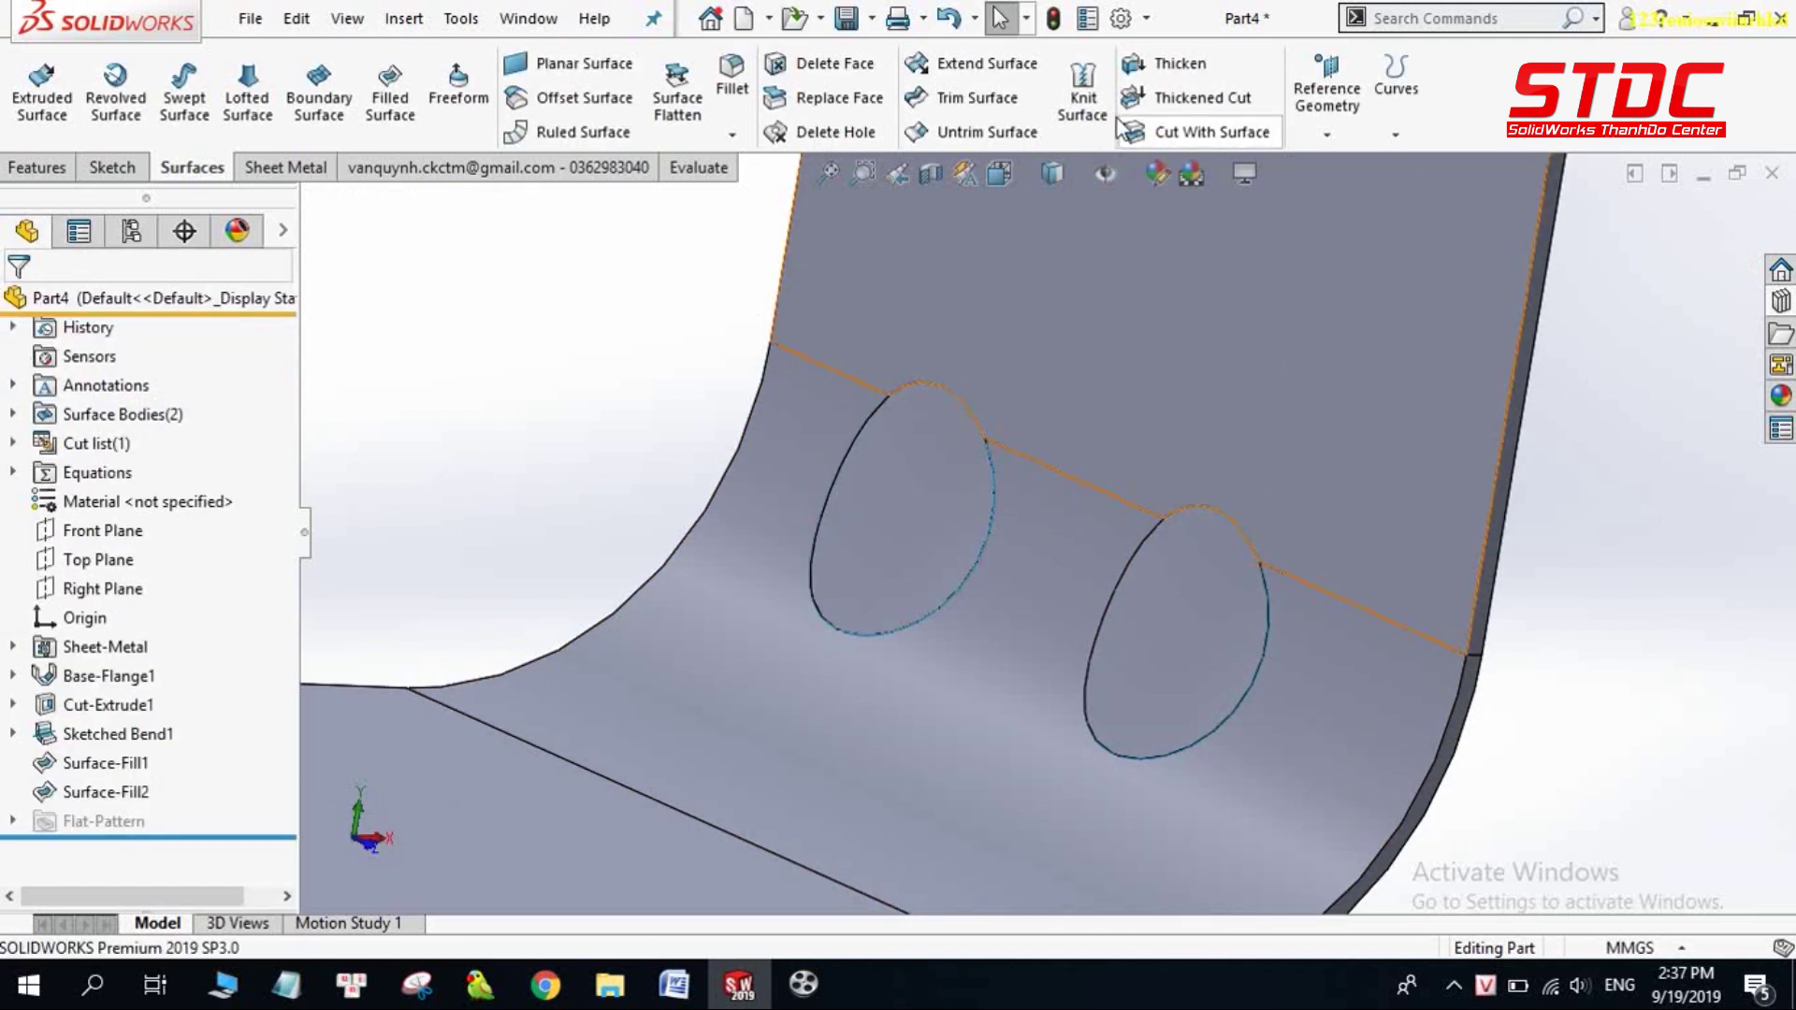
- Create reference Point1 at the centre of the first hole's filled face
left_click(1317, 136)
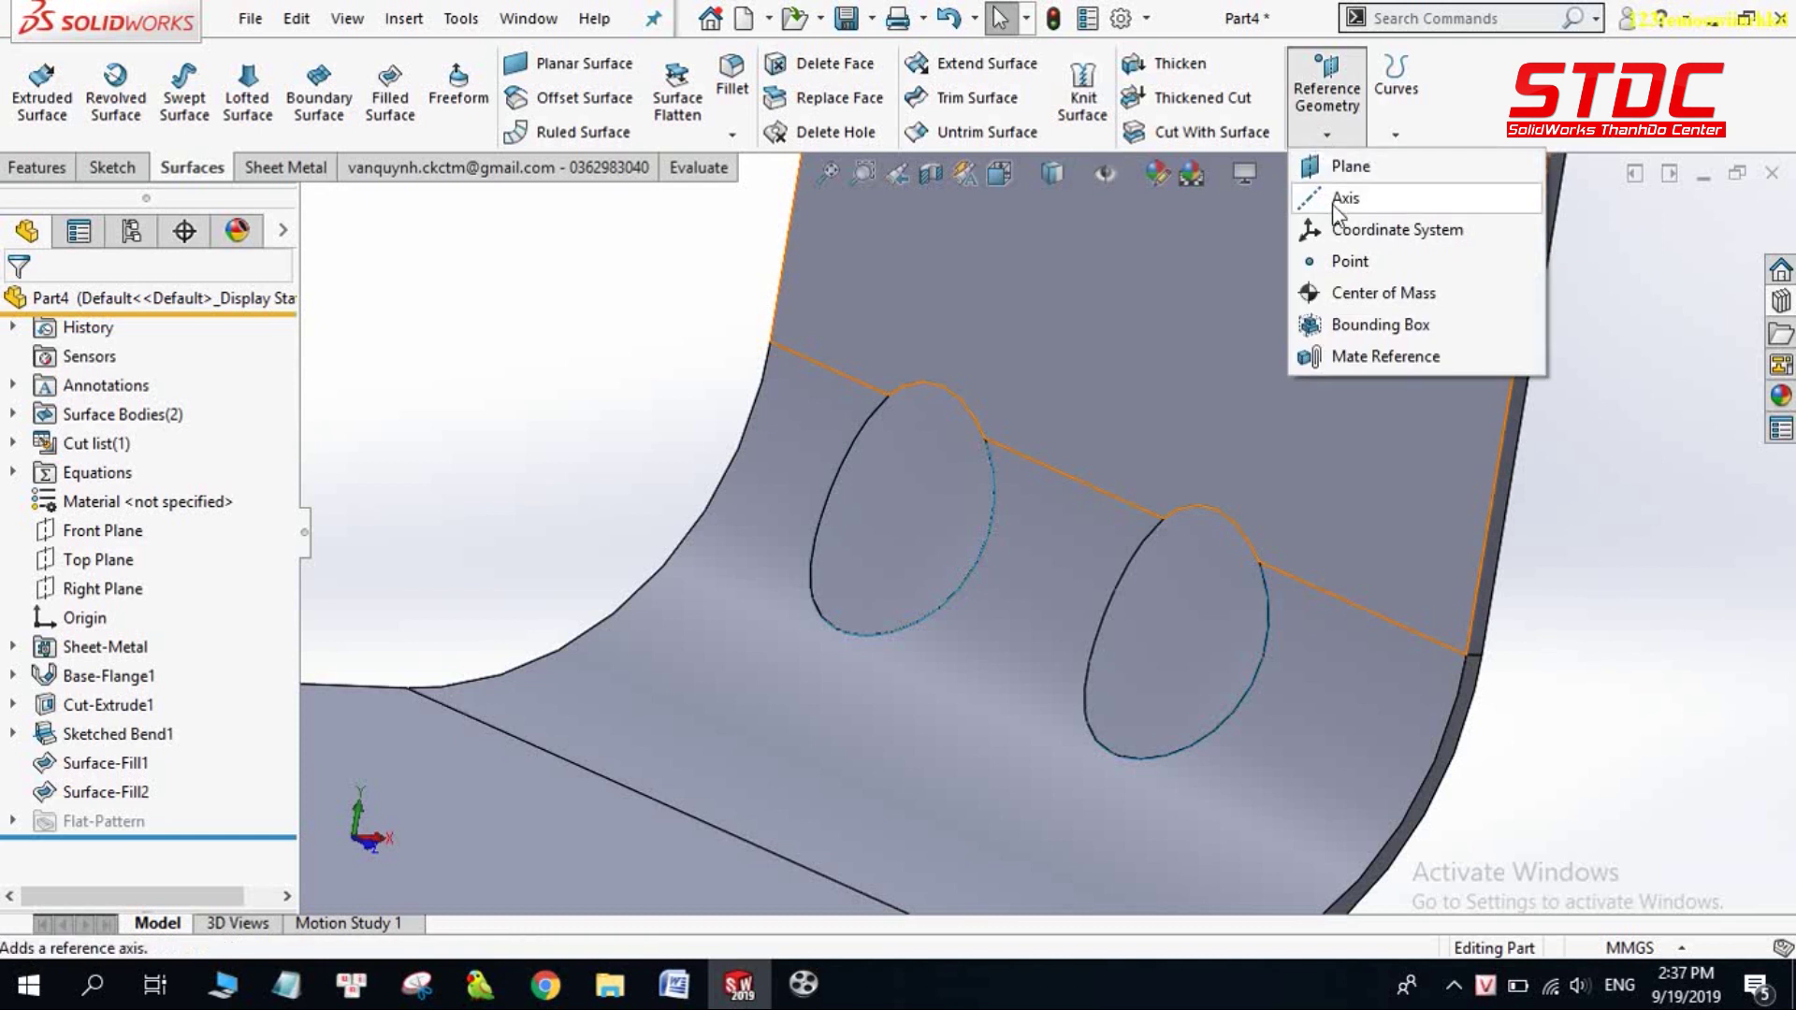
left_click(1352, 263)
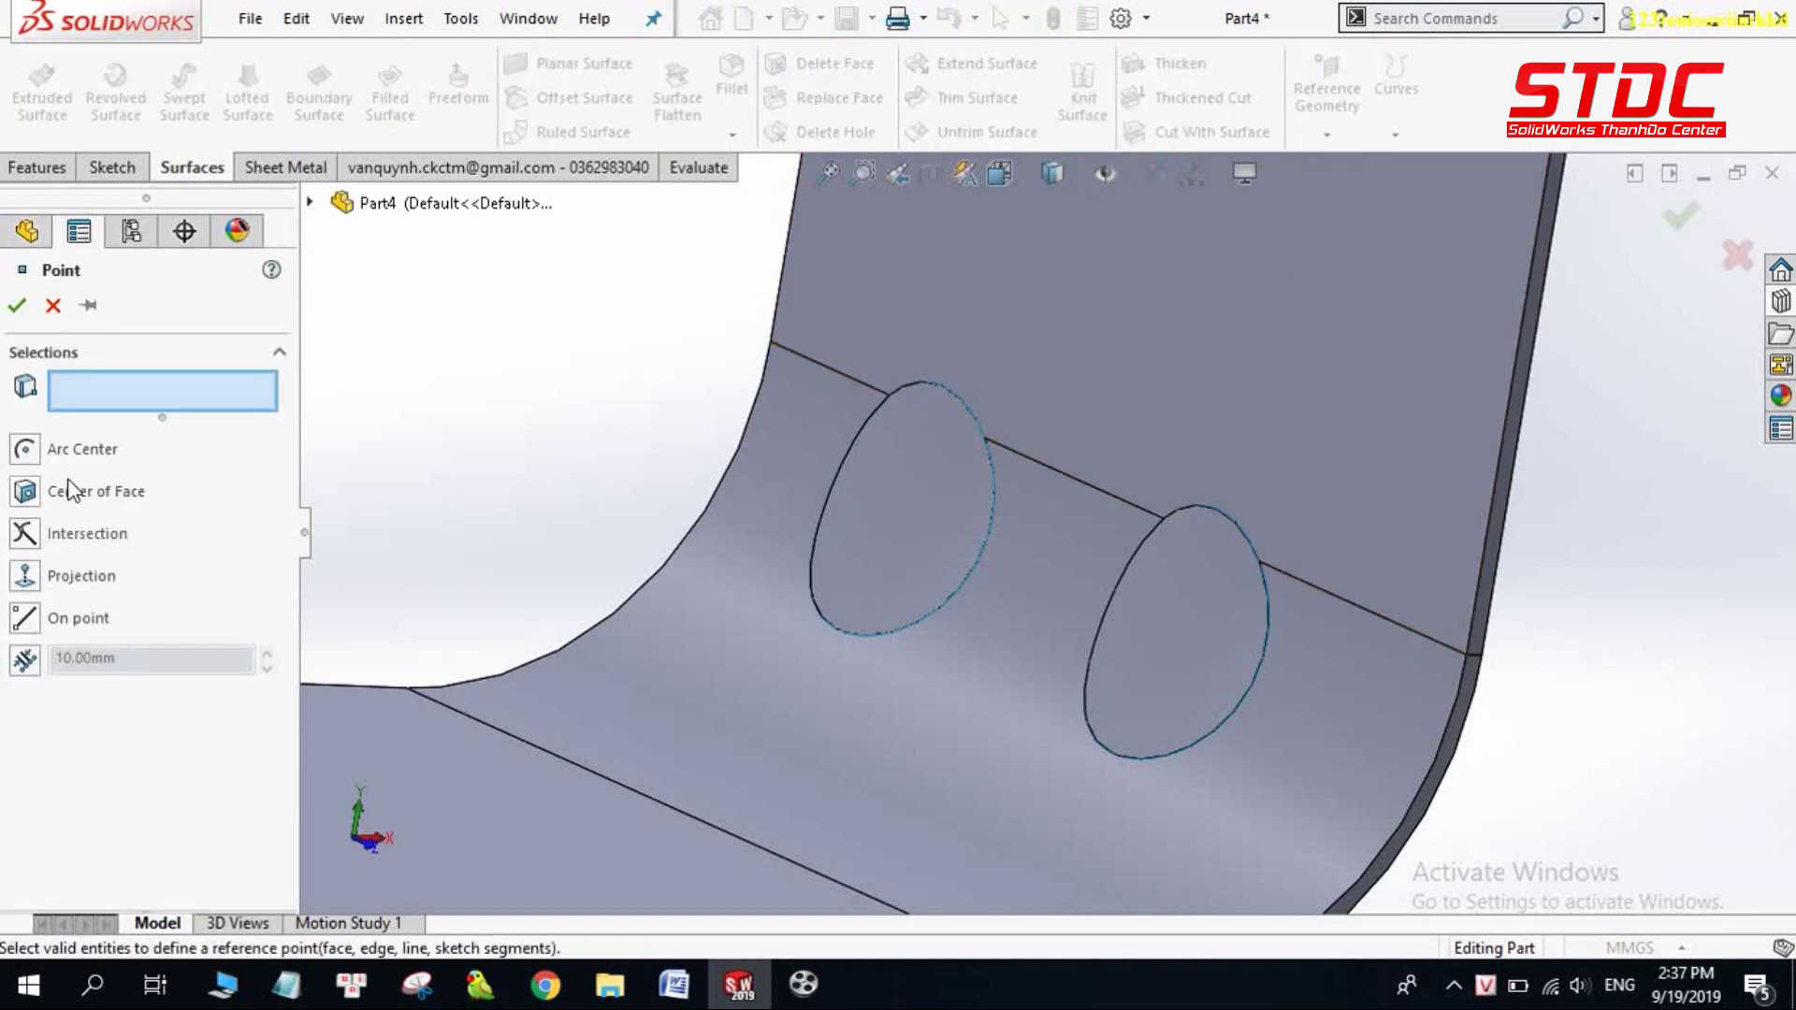
left_click(25, 491)
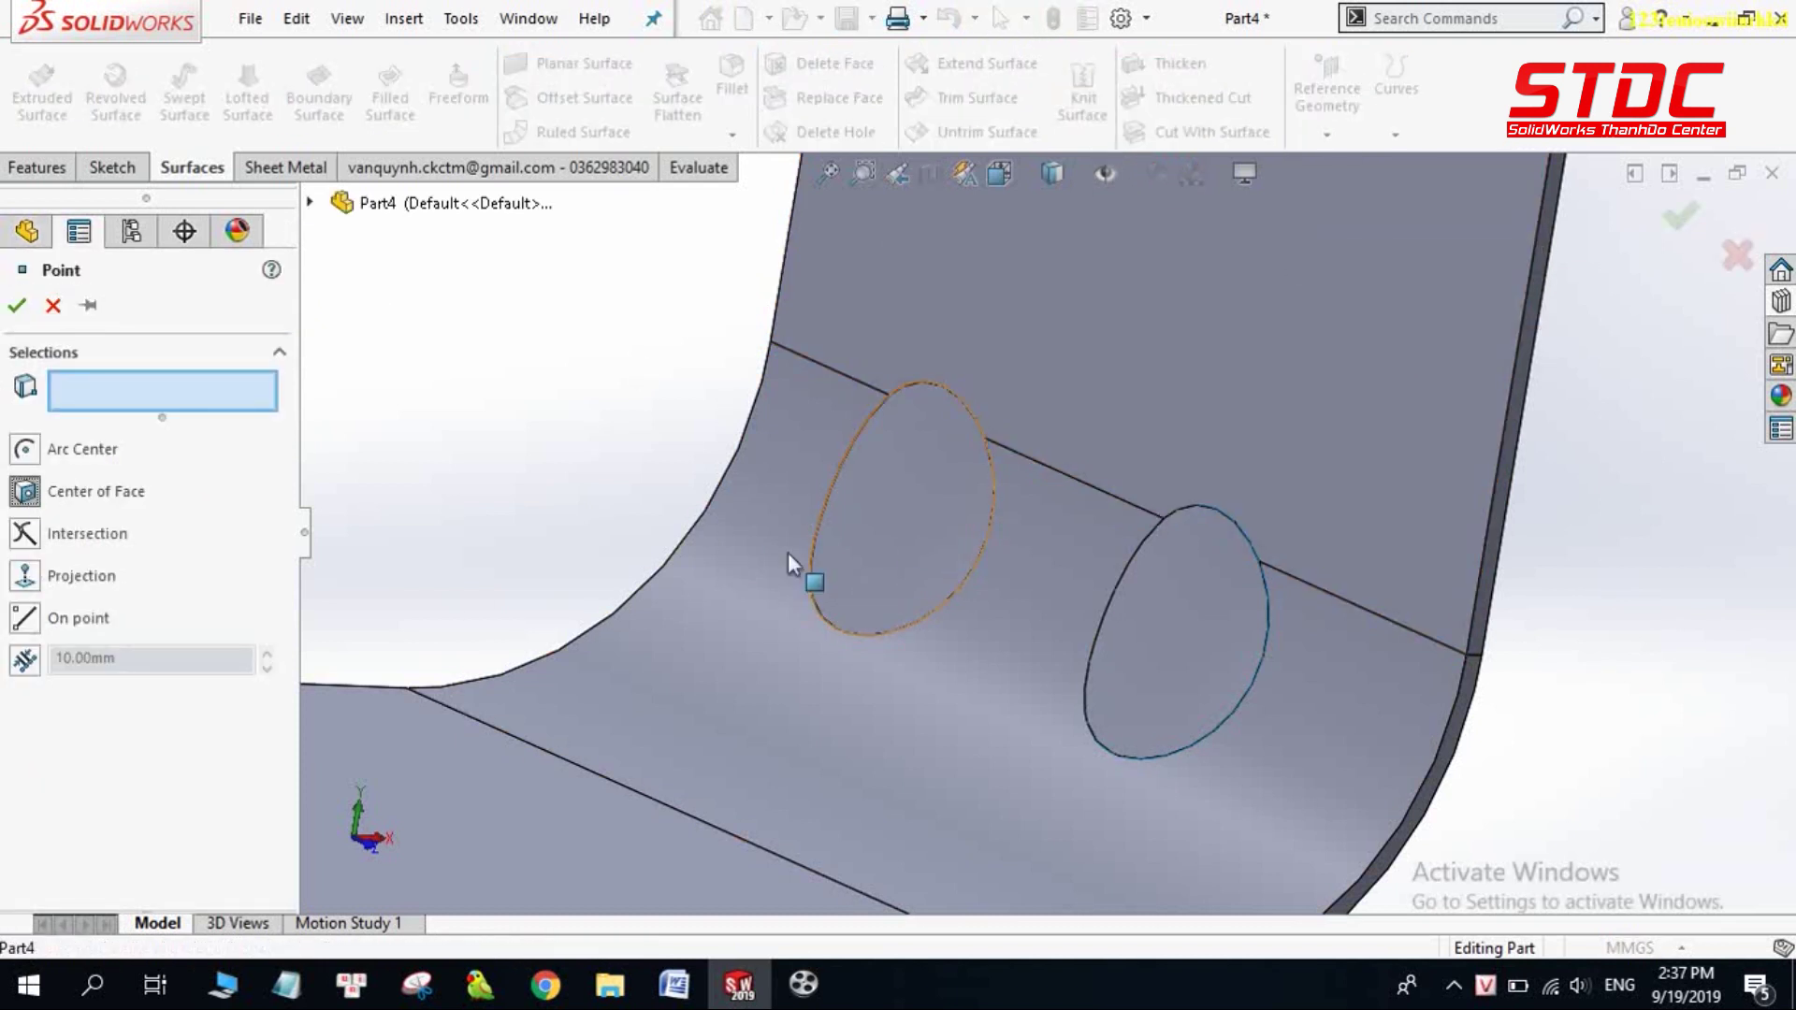
left_click(818, 561)
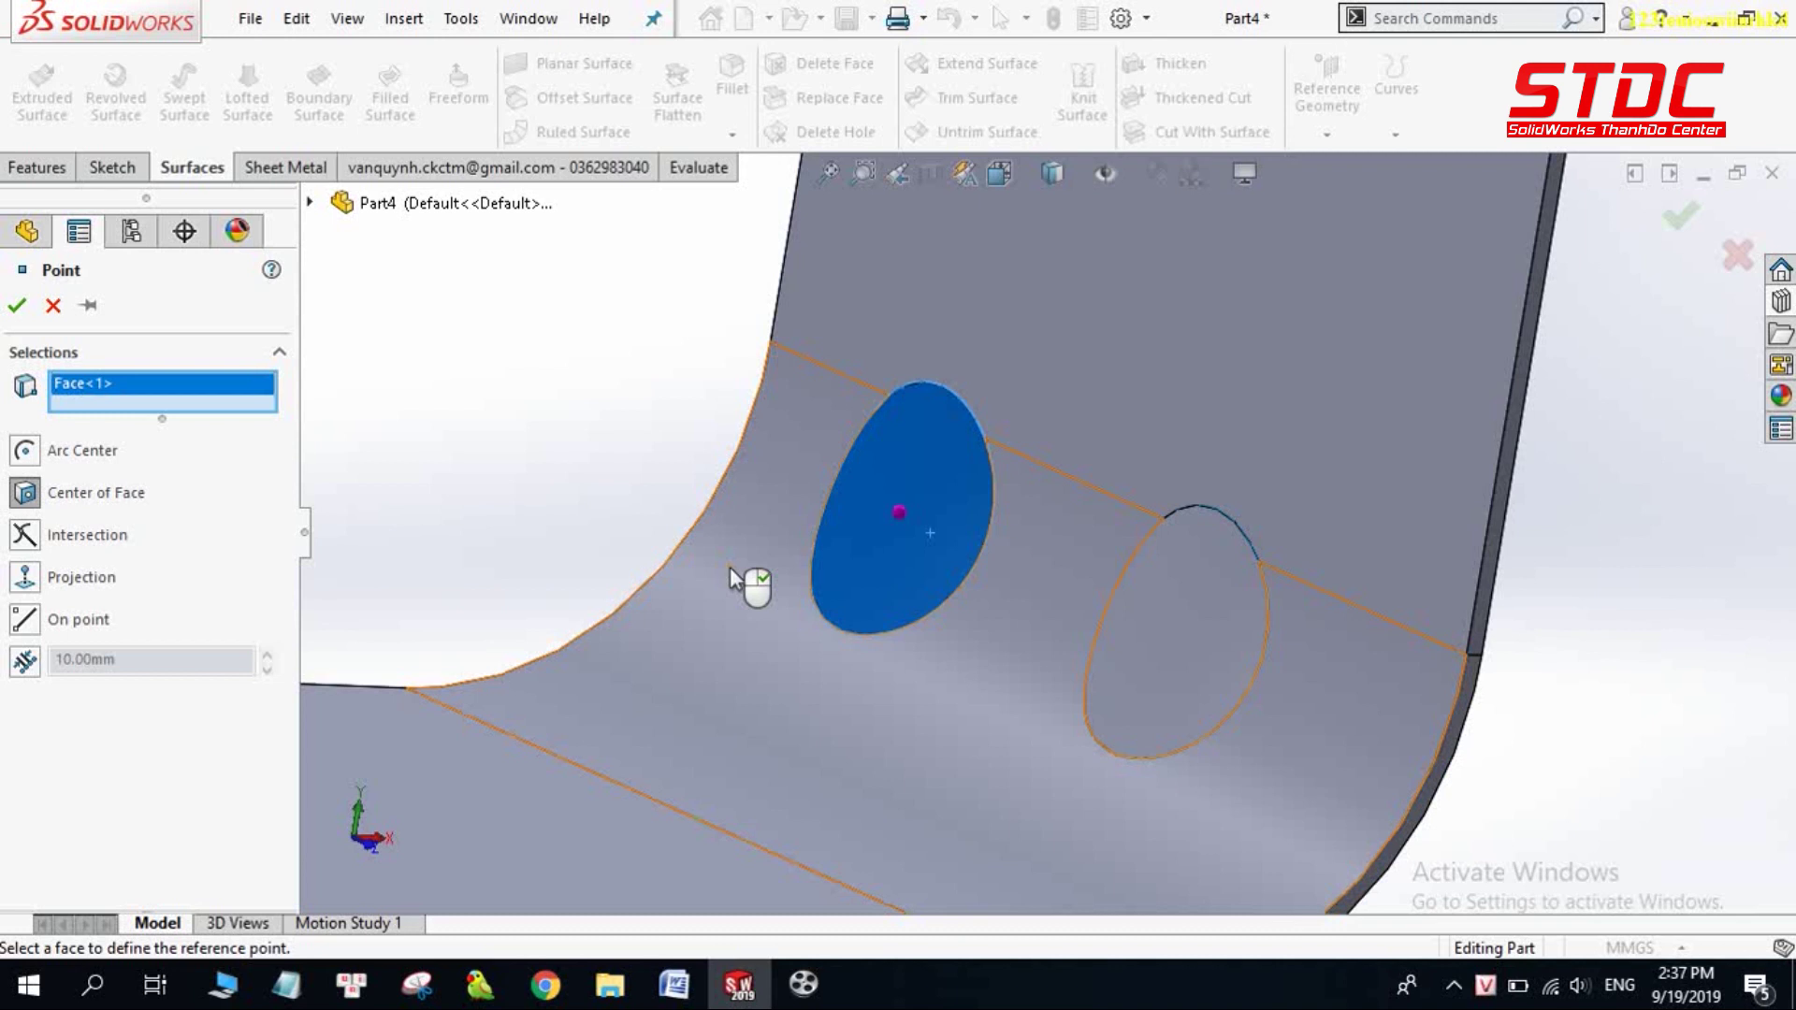
left_click(18, 307)
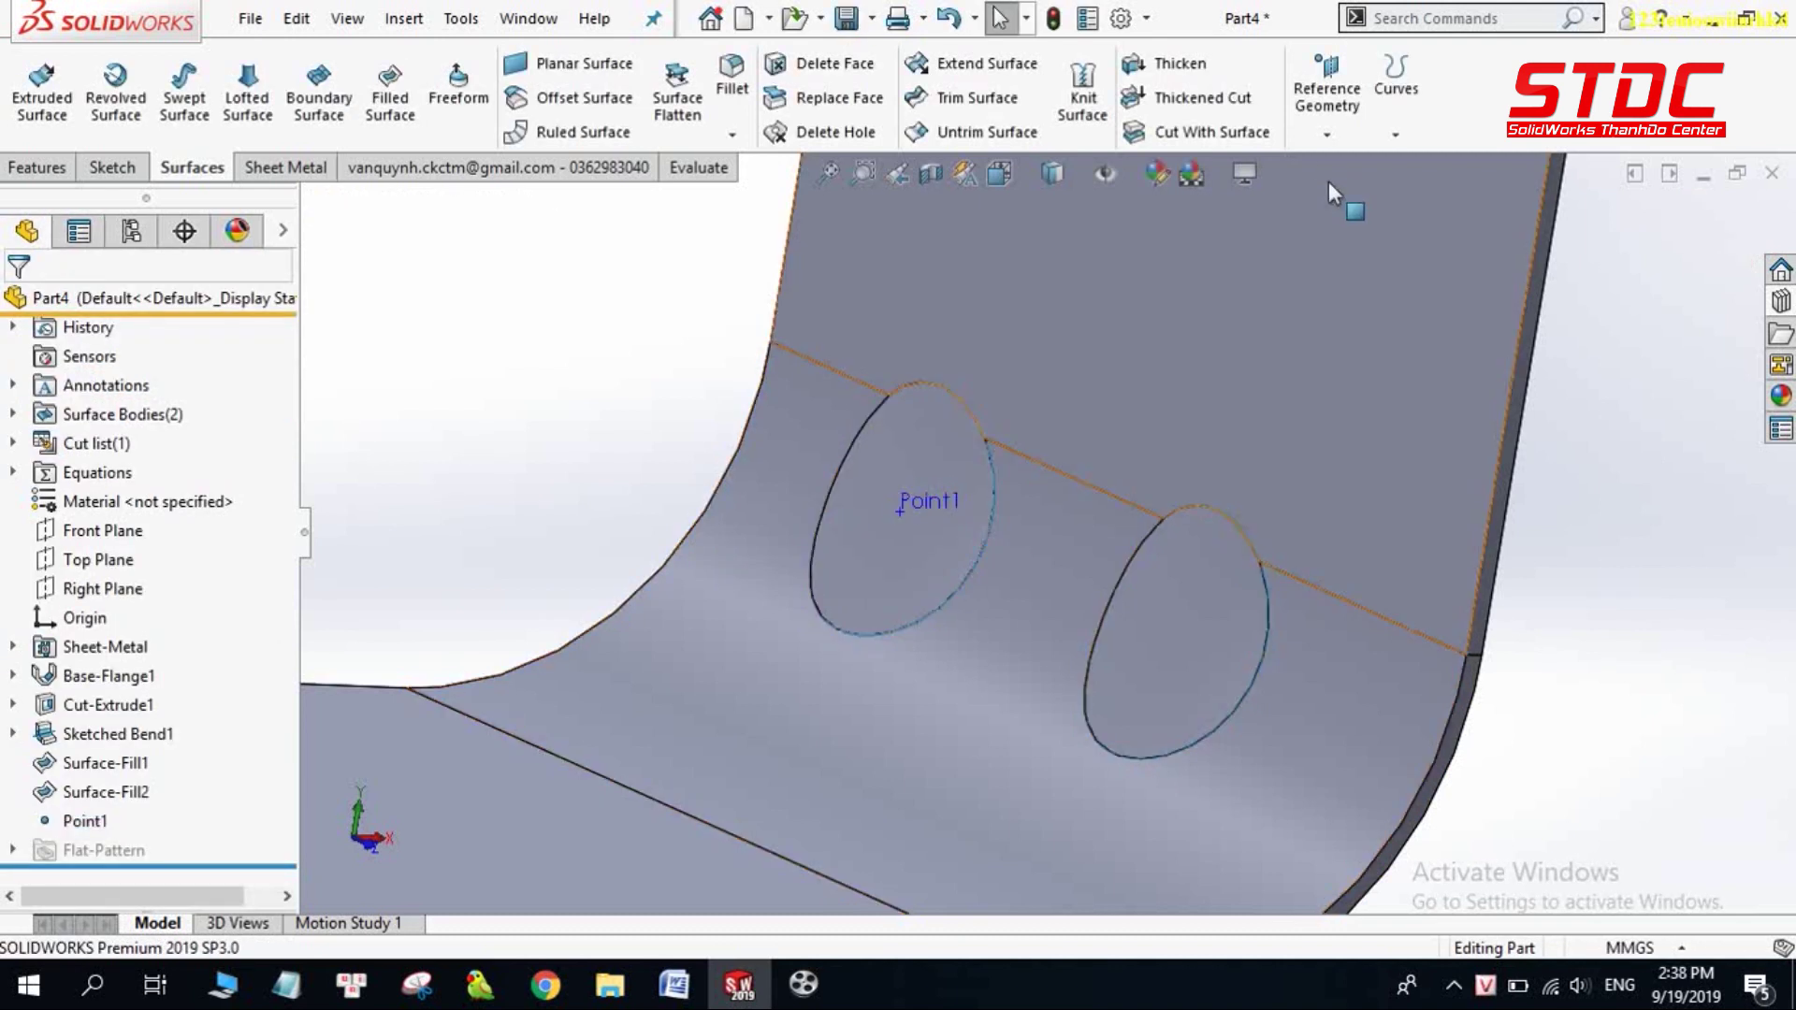
- Create reference Point2 at the centre of the second hole's filled face
left_click(1323, 136)
left_click(1327, 258)
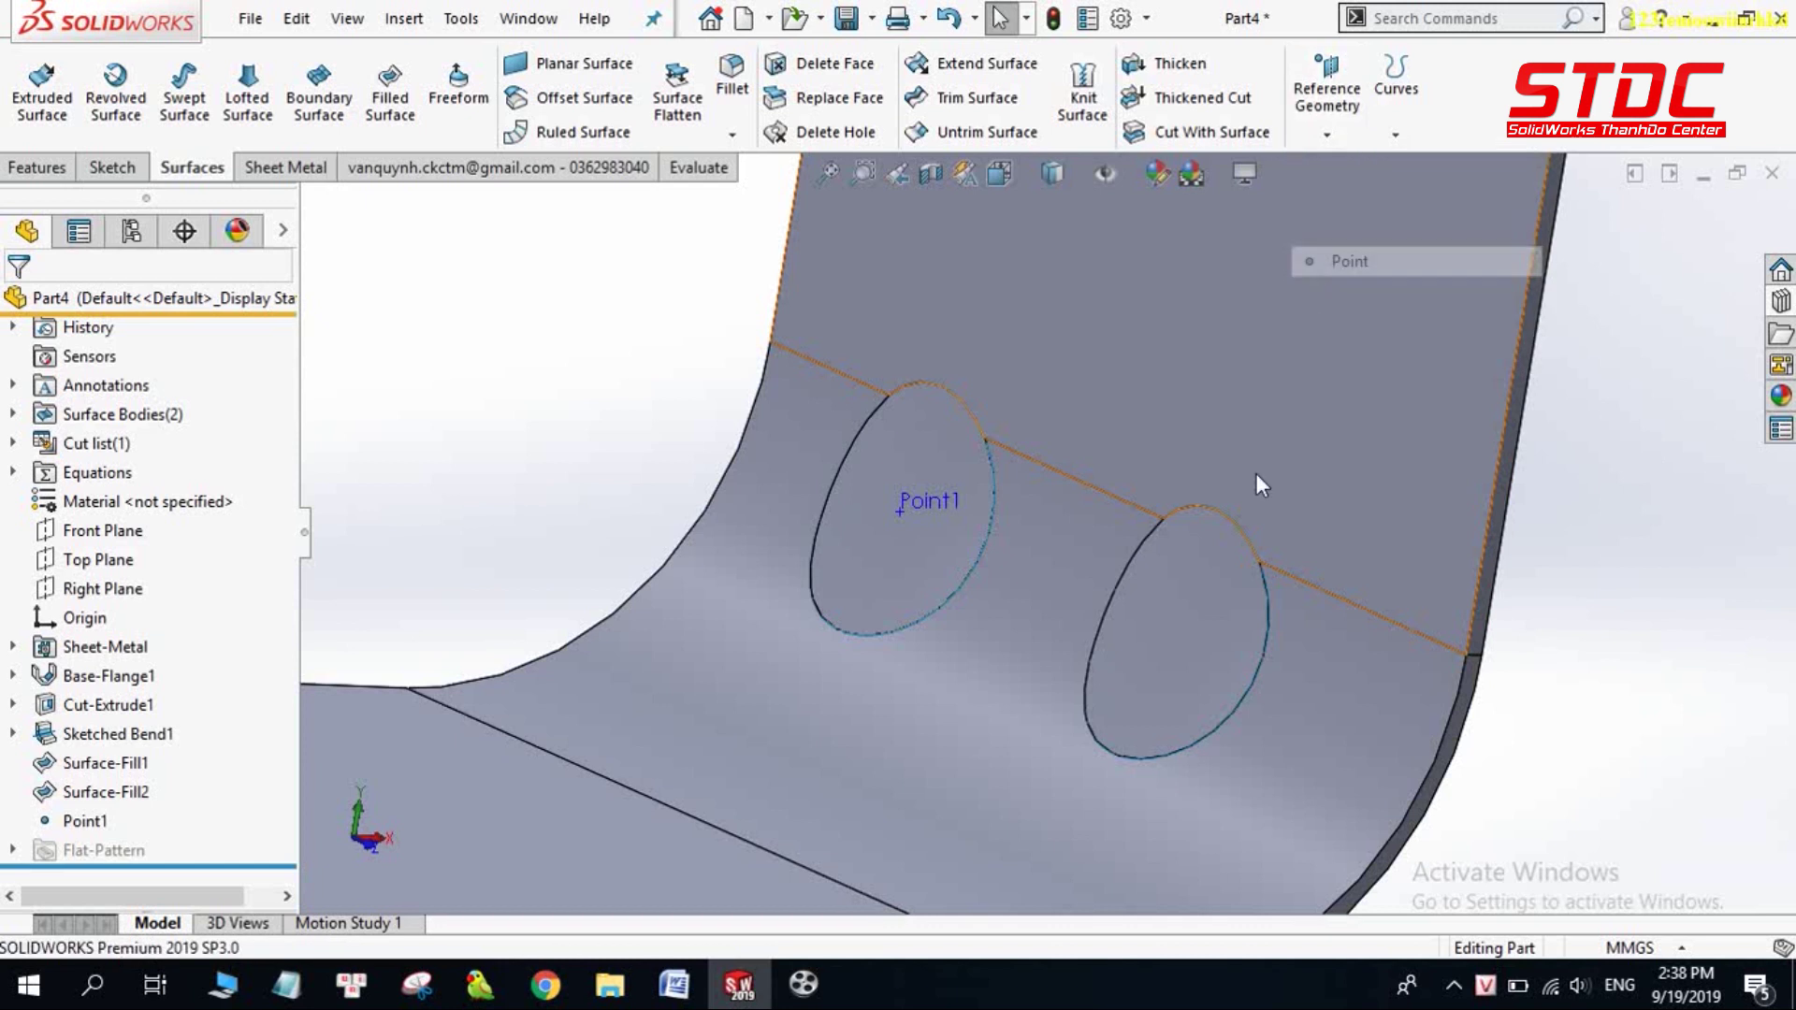
left_click(1209, 648)
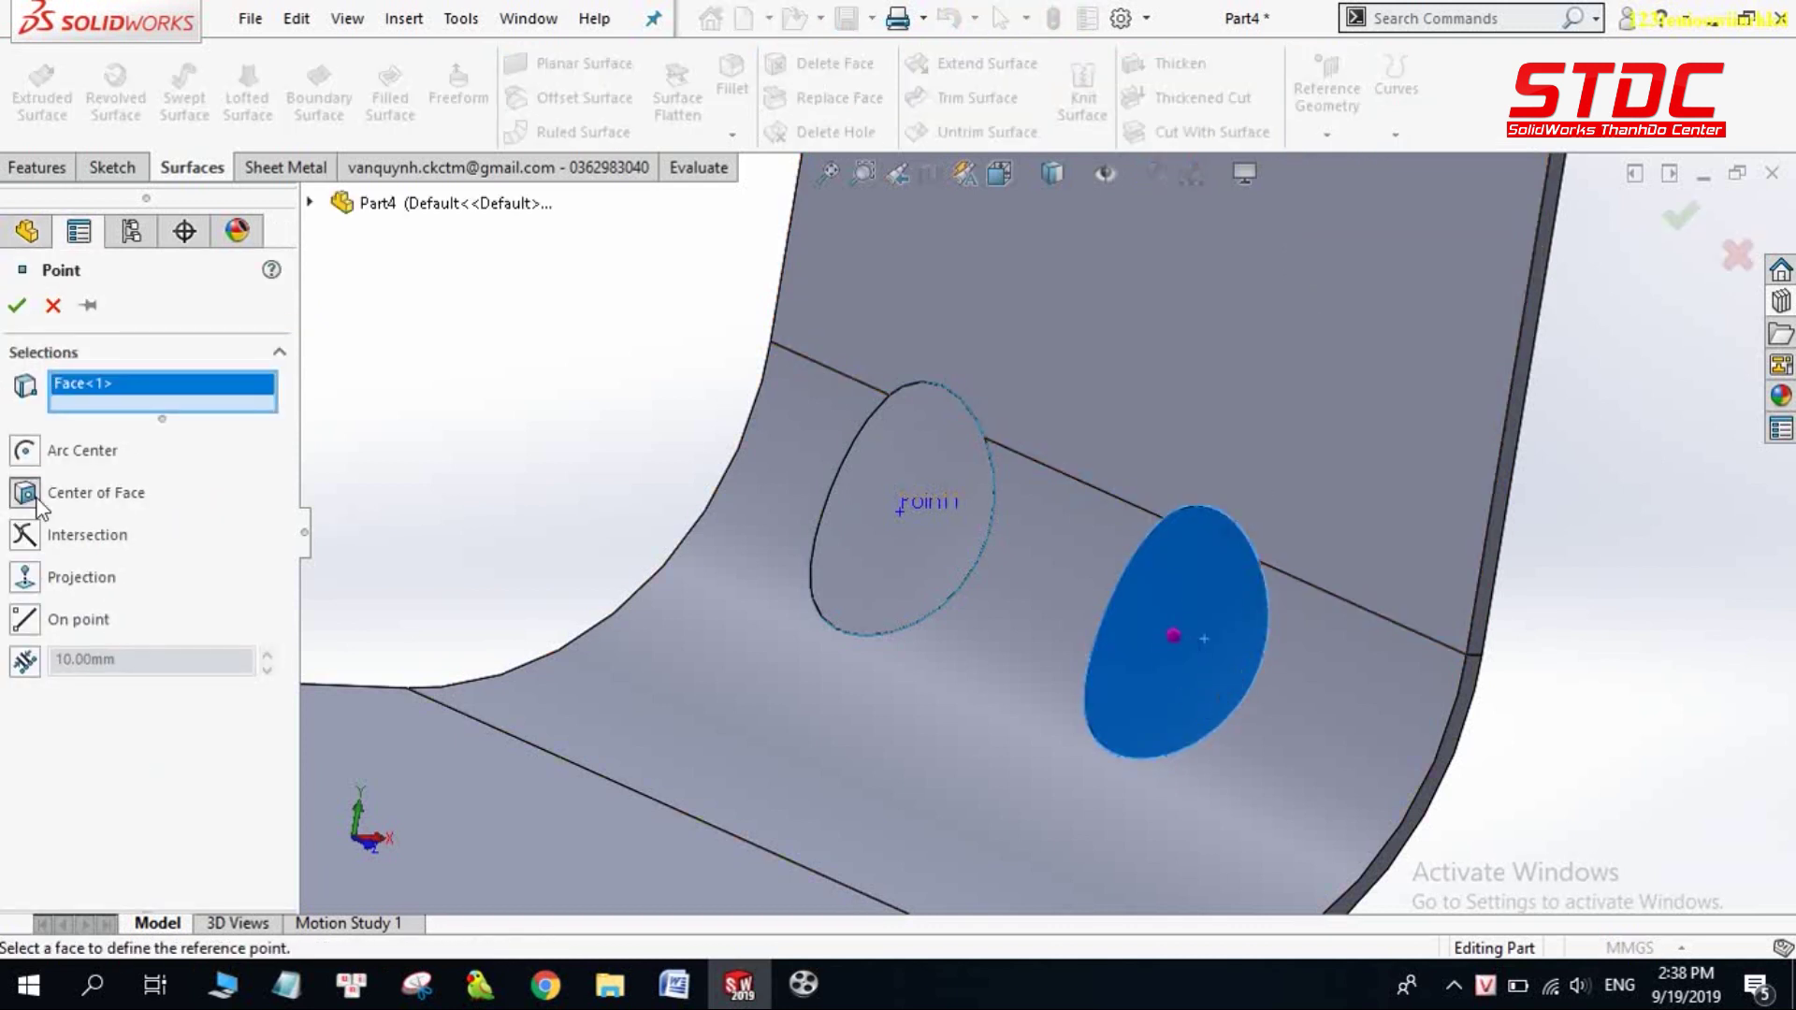
left_click(17, 309)
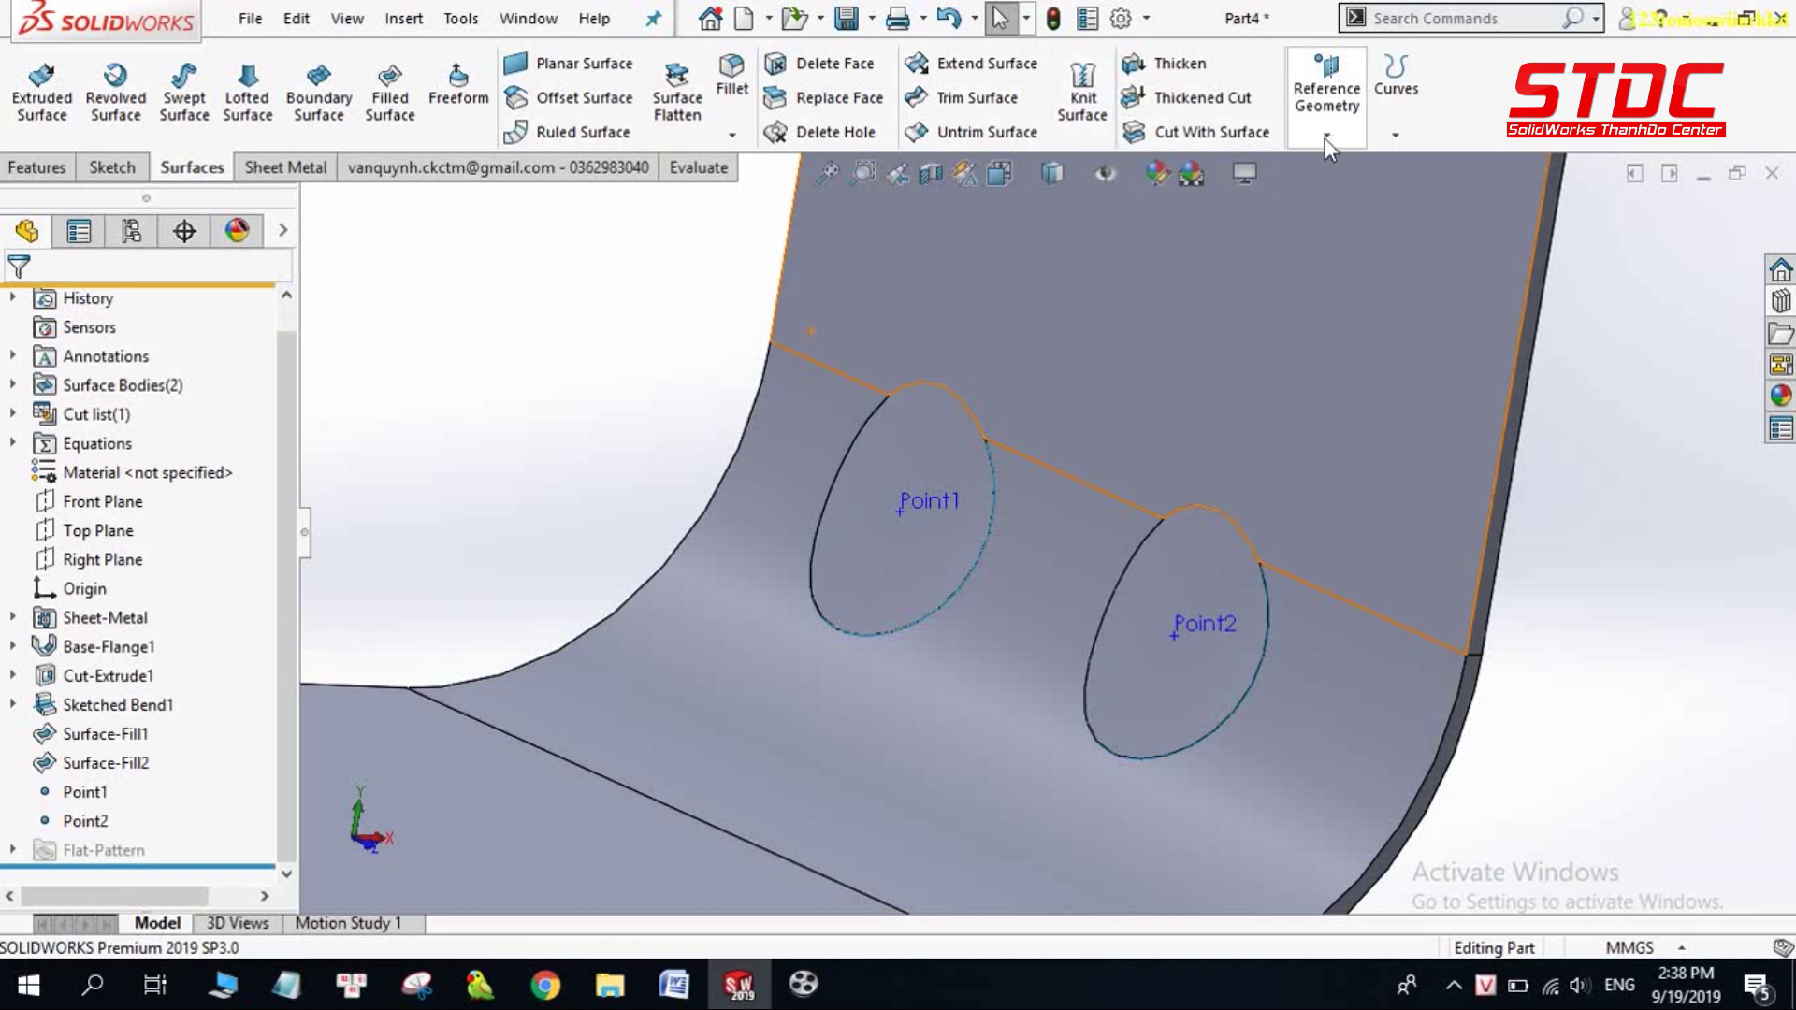
left_click(1326, 136)
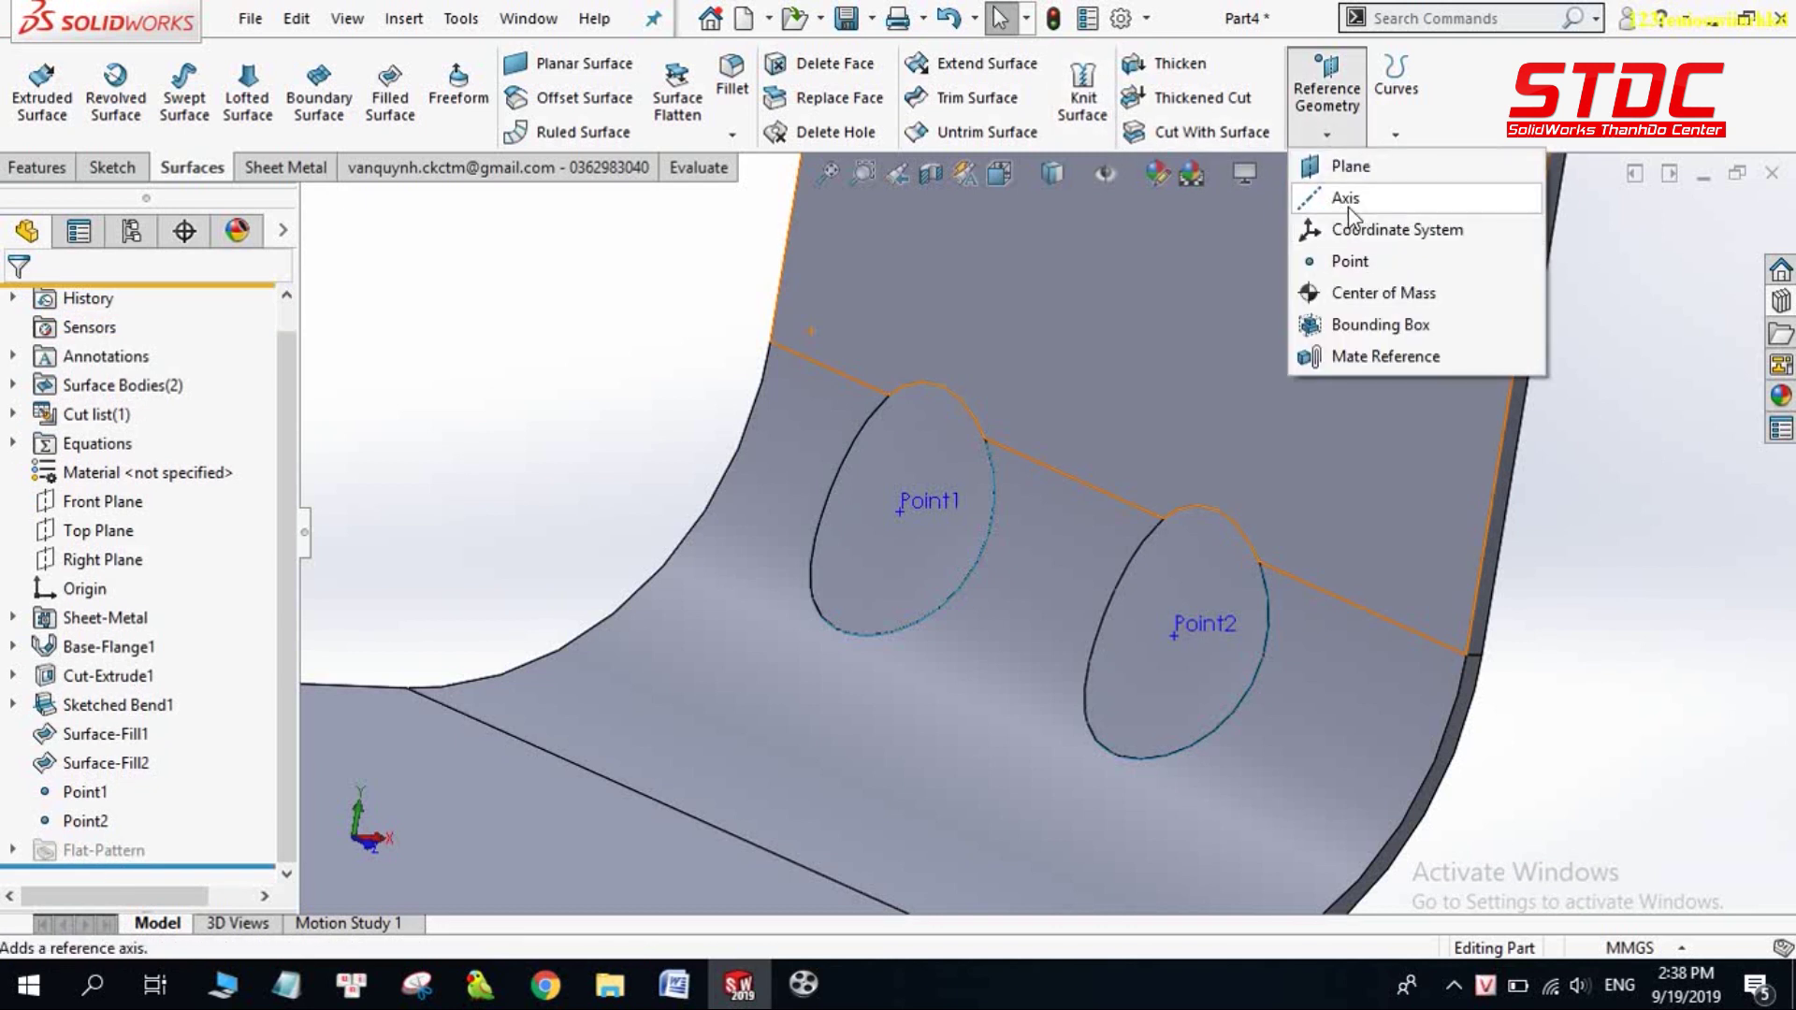
- Create Axis1 through Point1, normal to the first hole's face, using Point and Face/Plane
left_click(1349, 207)
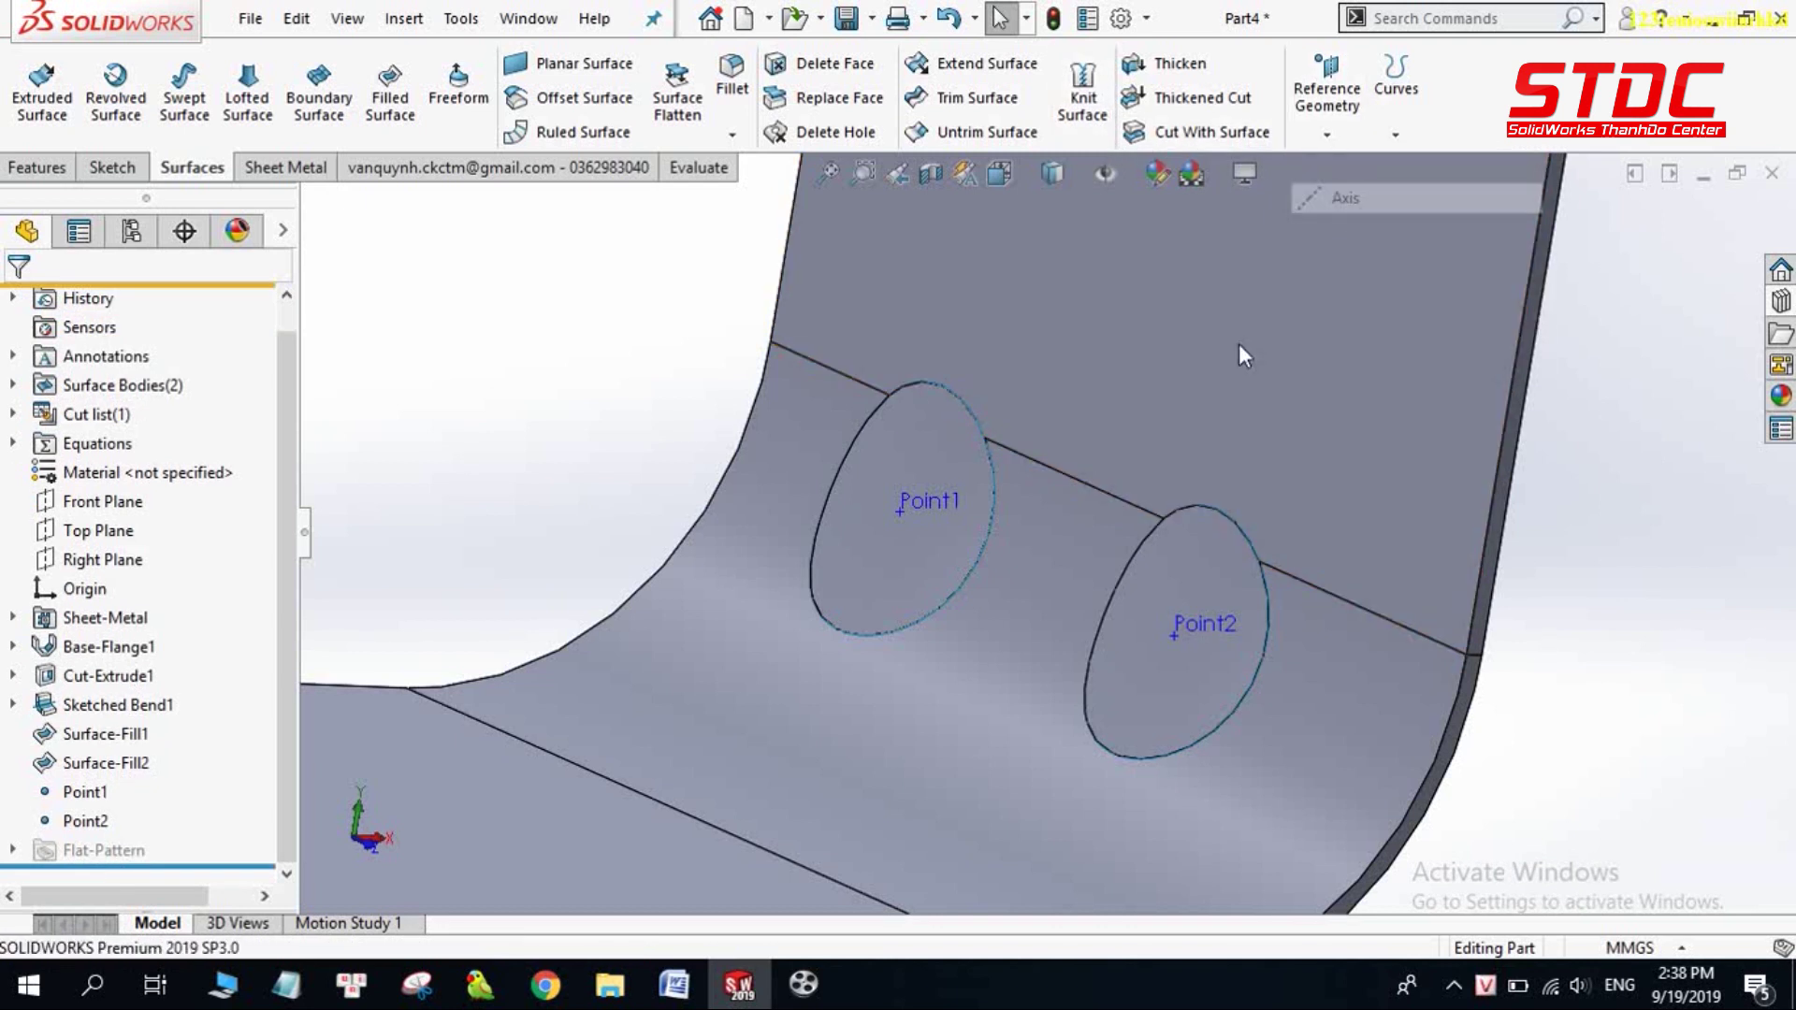
left_click(896, 514)
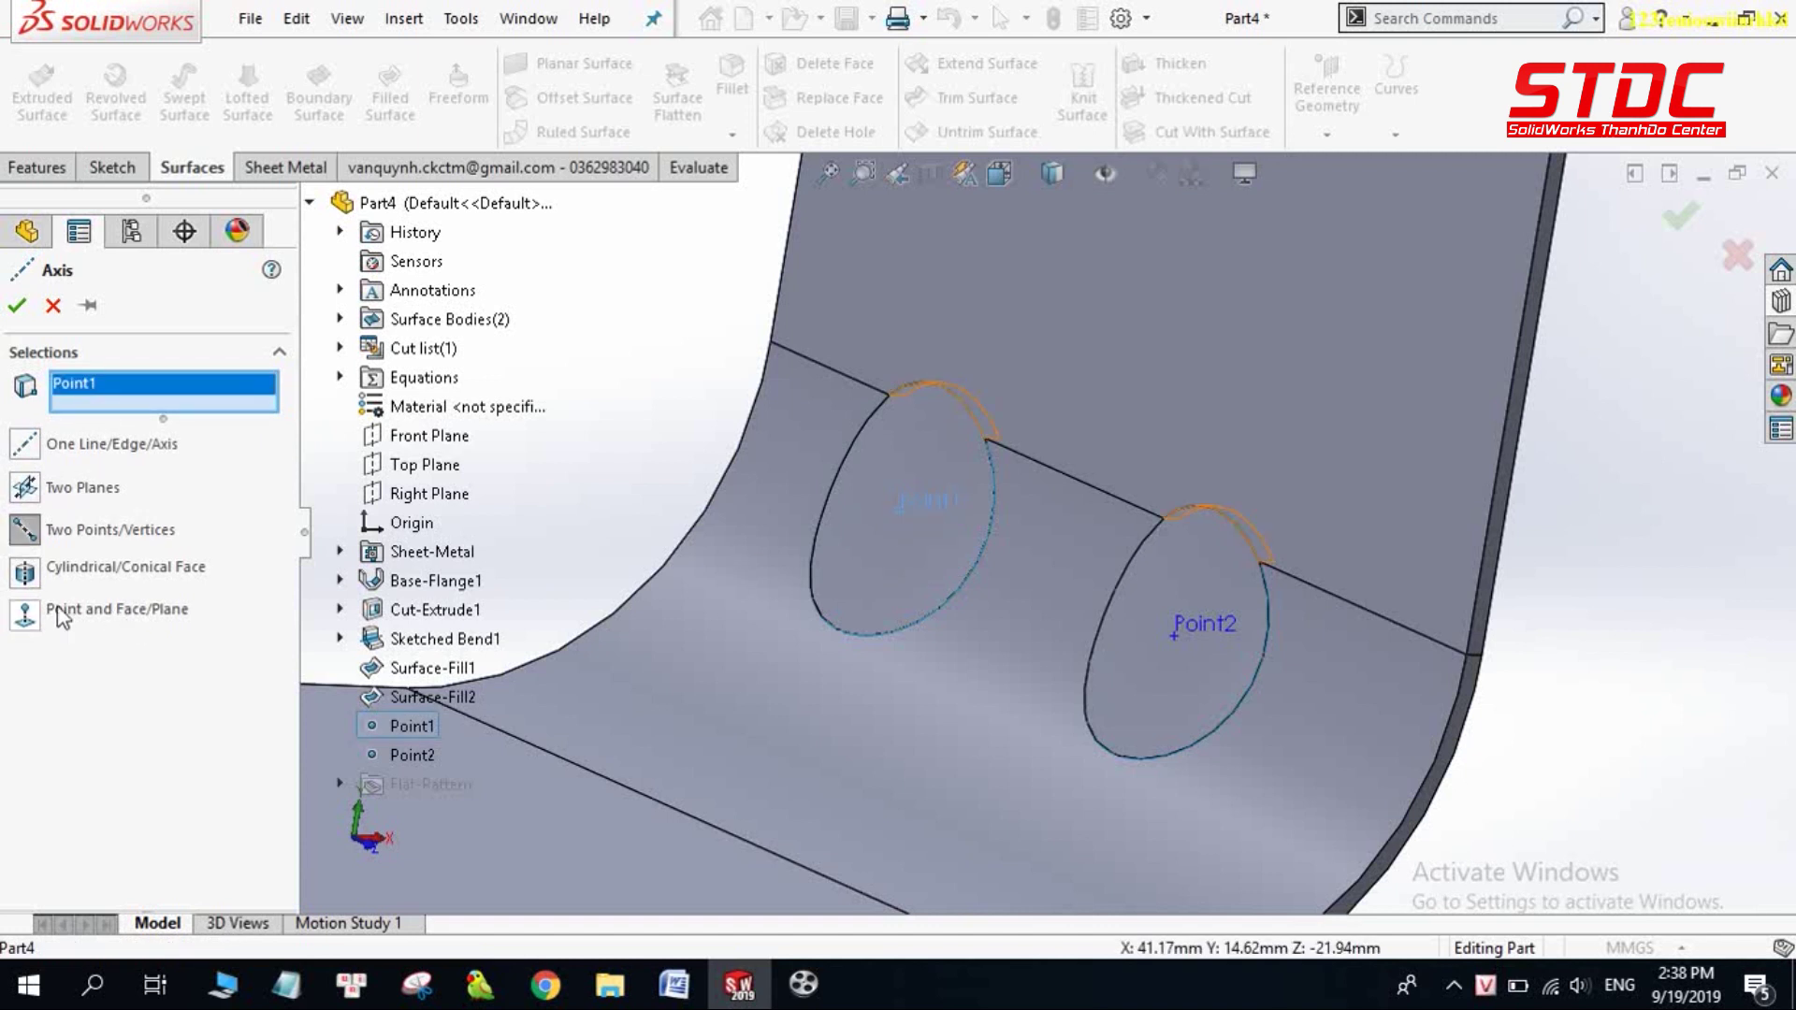
left_click(24, 613)
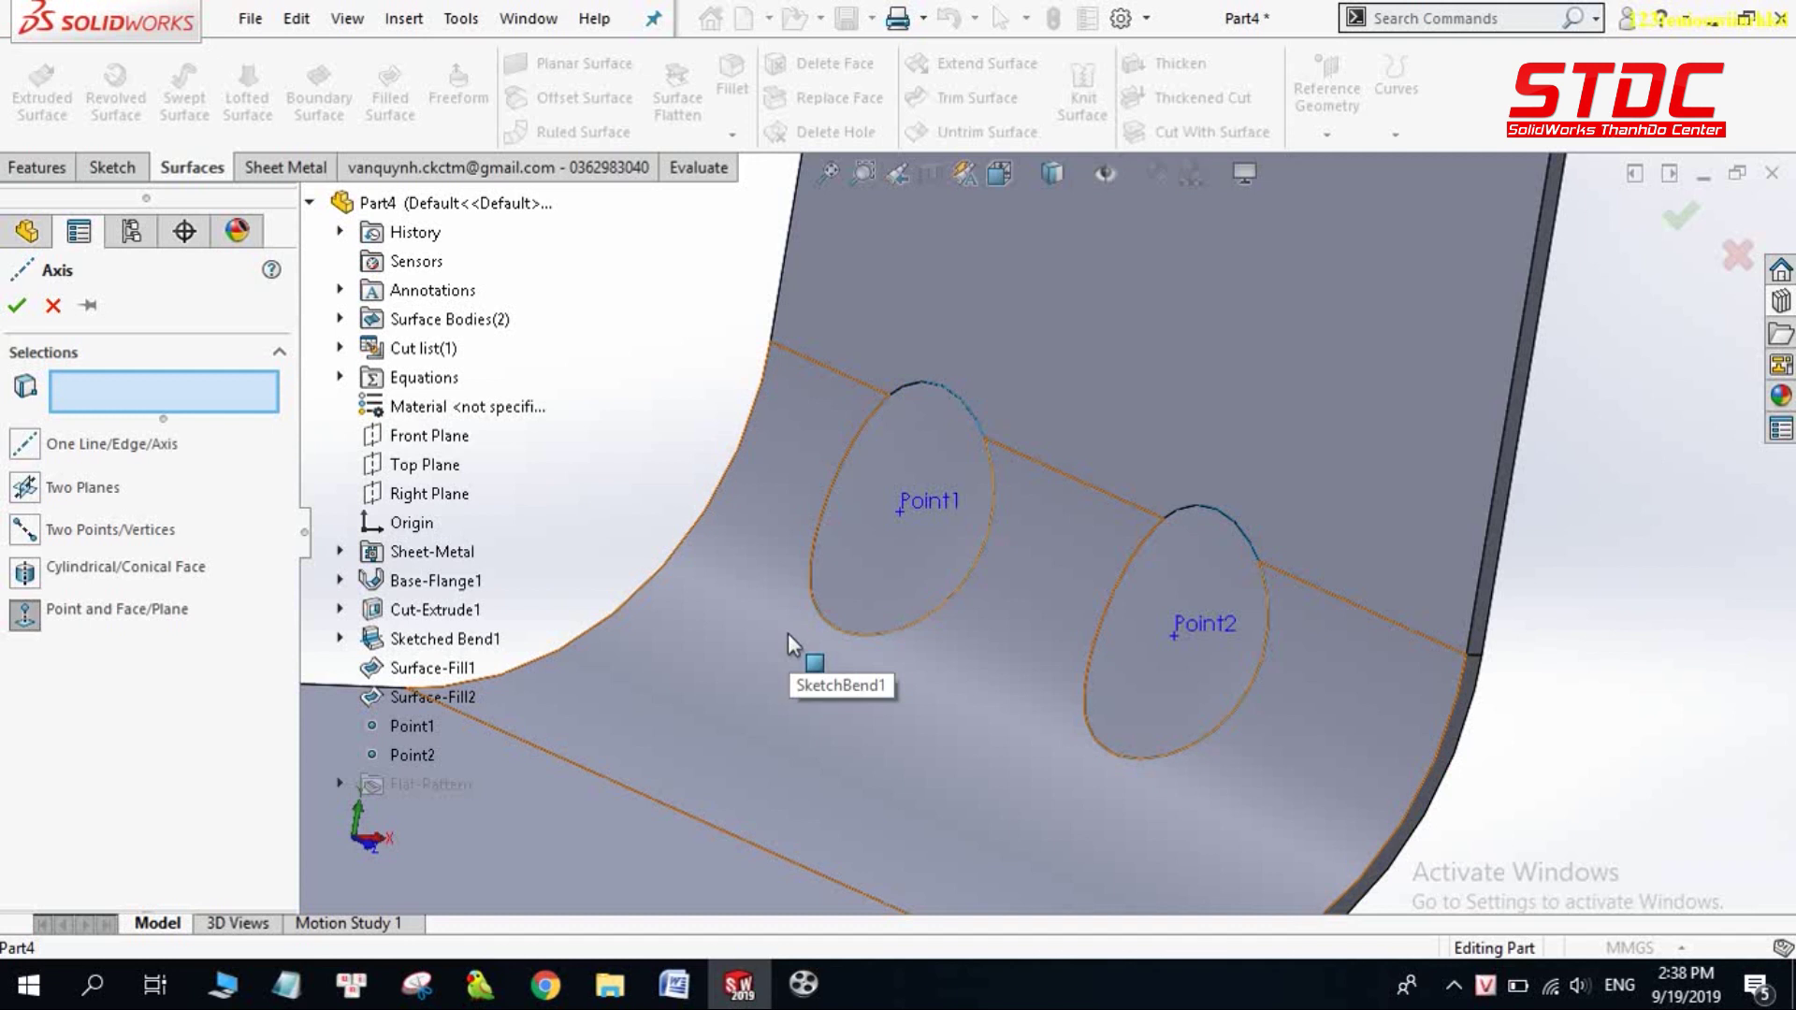
left_click(876, 539)
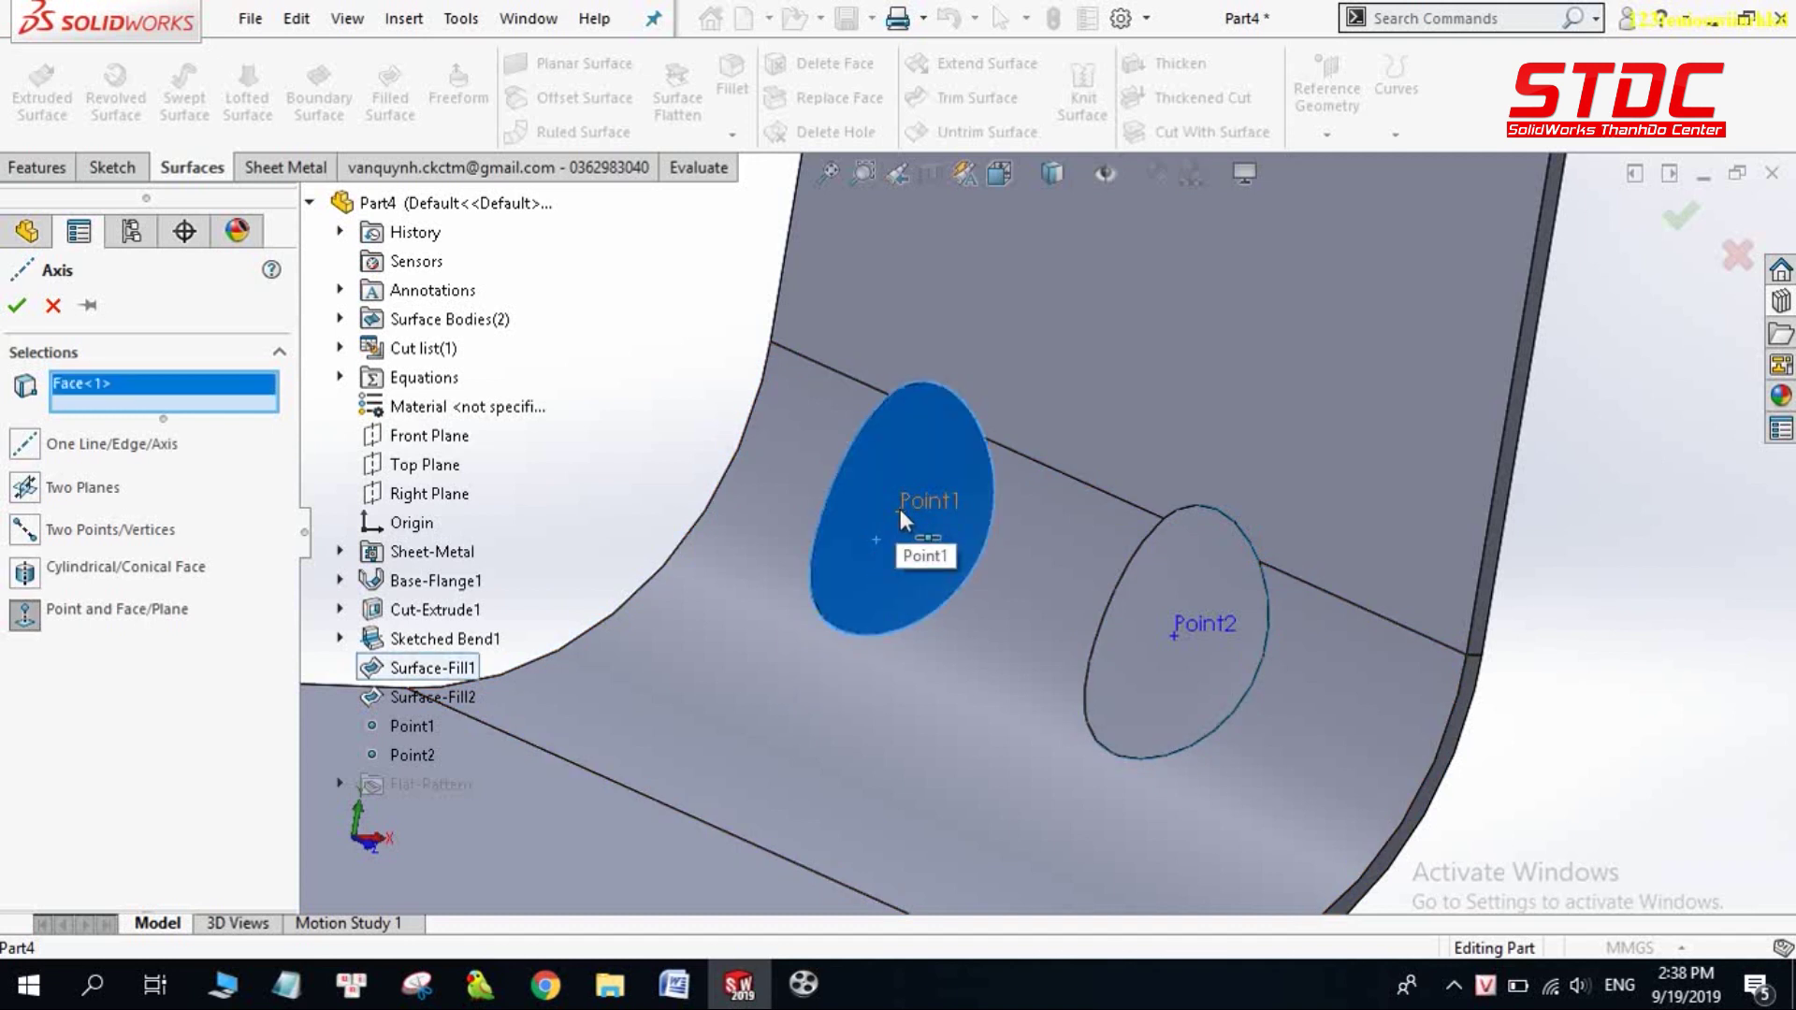
left_click(900, 509)
mouse_move(914, 626)
middle_mouse_down()
mouse_move(822, 518)
mouse_move(861, 561)
middle_mouse_up()
left_click(16, 305)
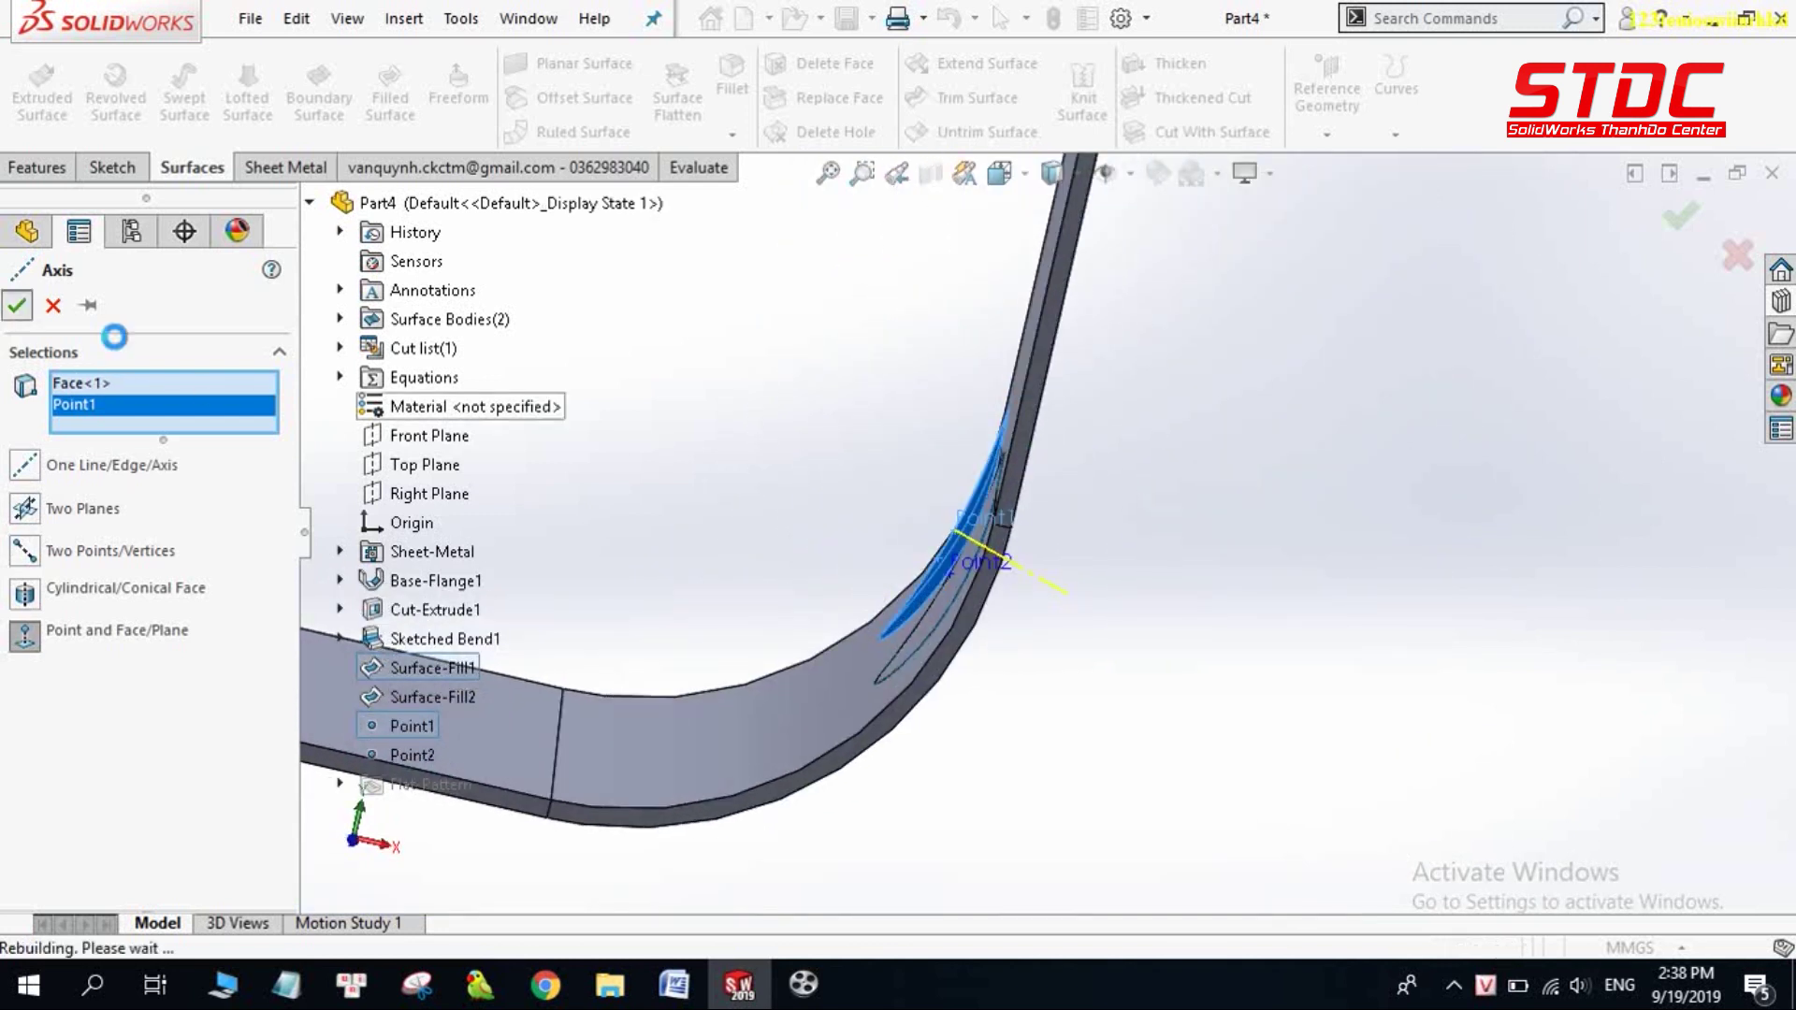
middle_click_drag(782, 421, 812, 452)
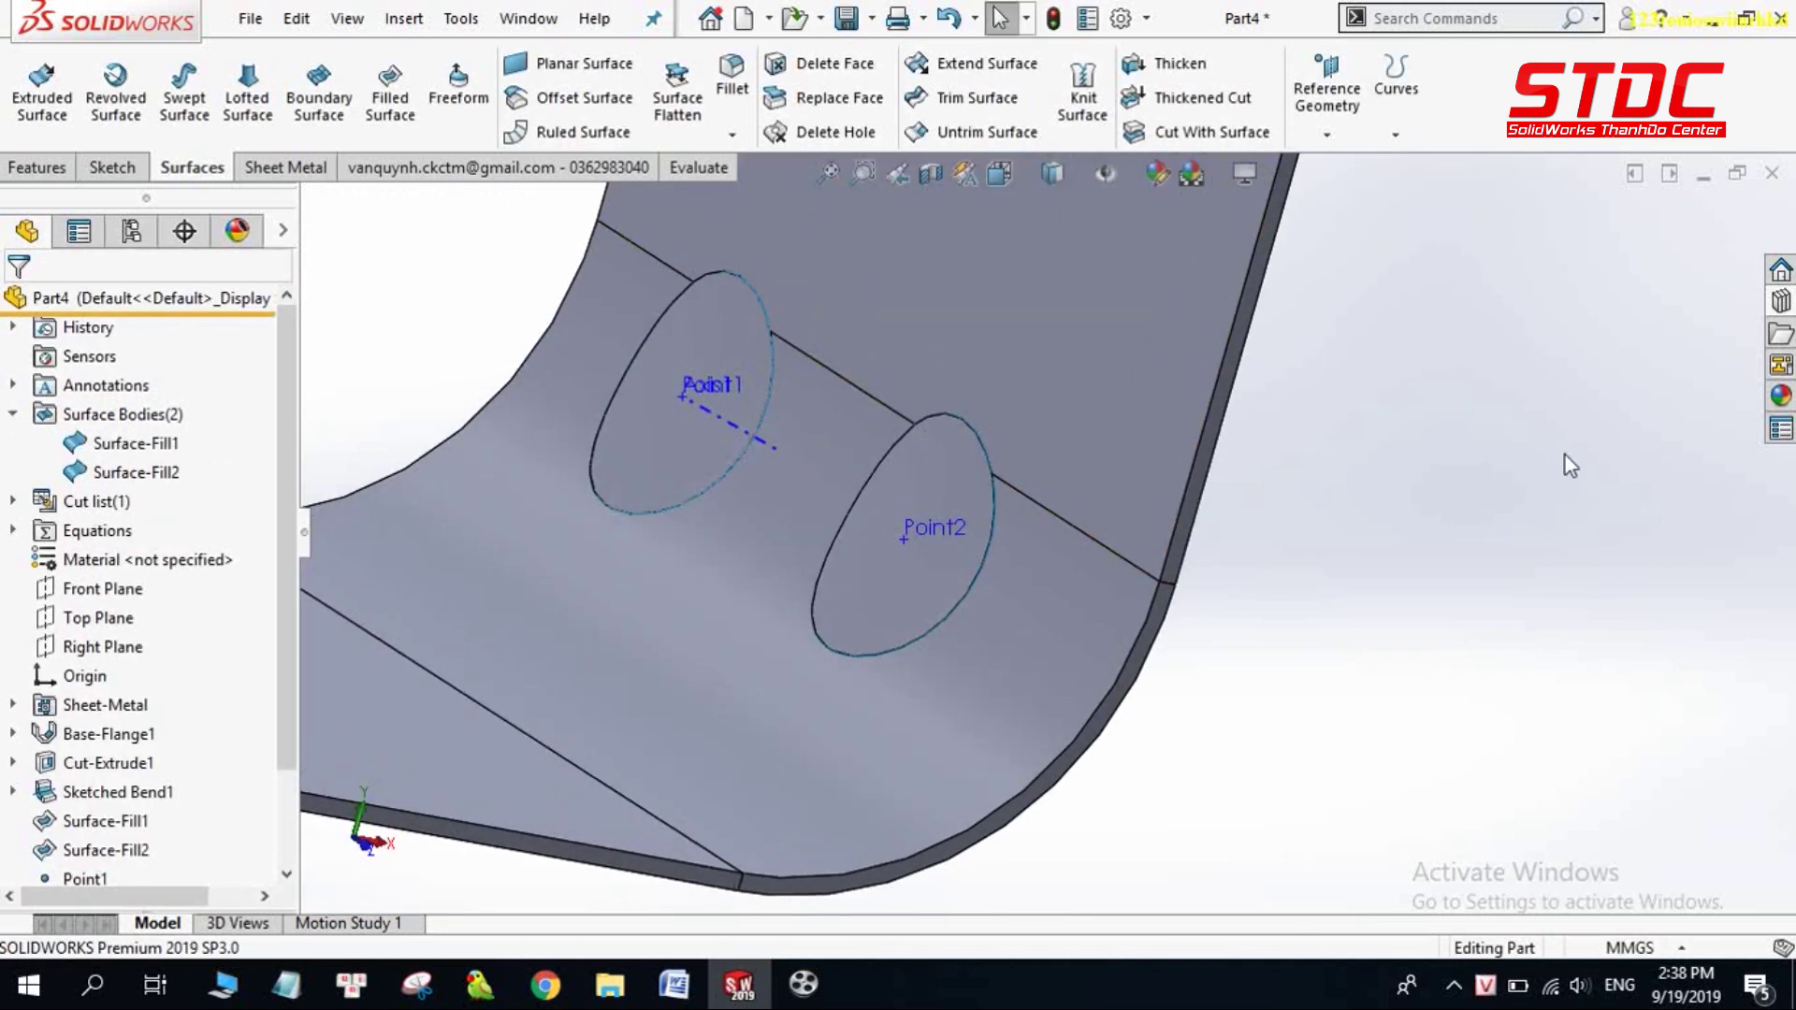
- Create Axis2 through Point2, normal to the second hole's face
left_click(1328, 89)
left_click(1351, 193)
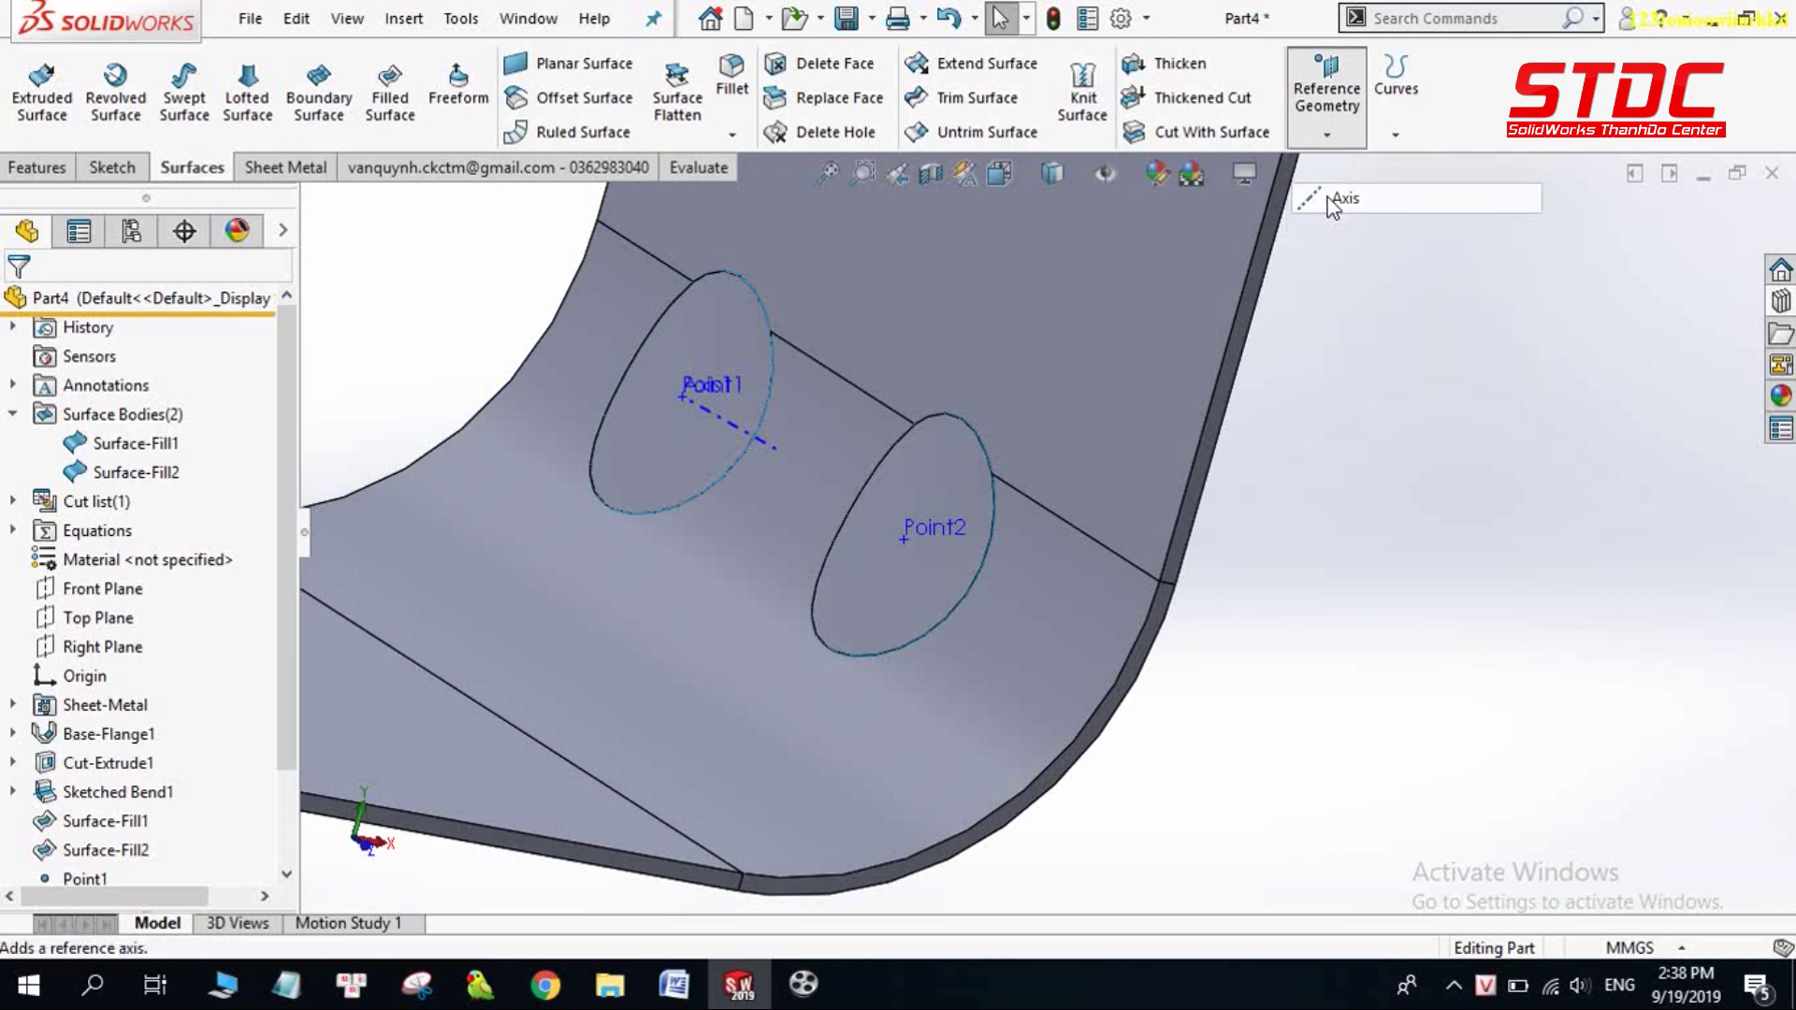
left_click(958, 487)
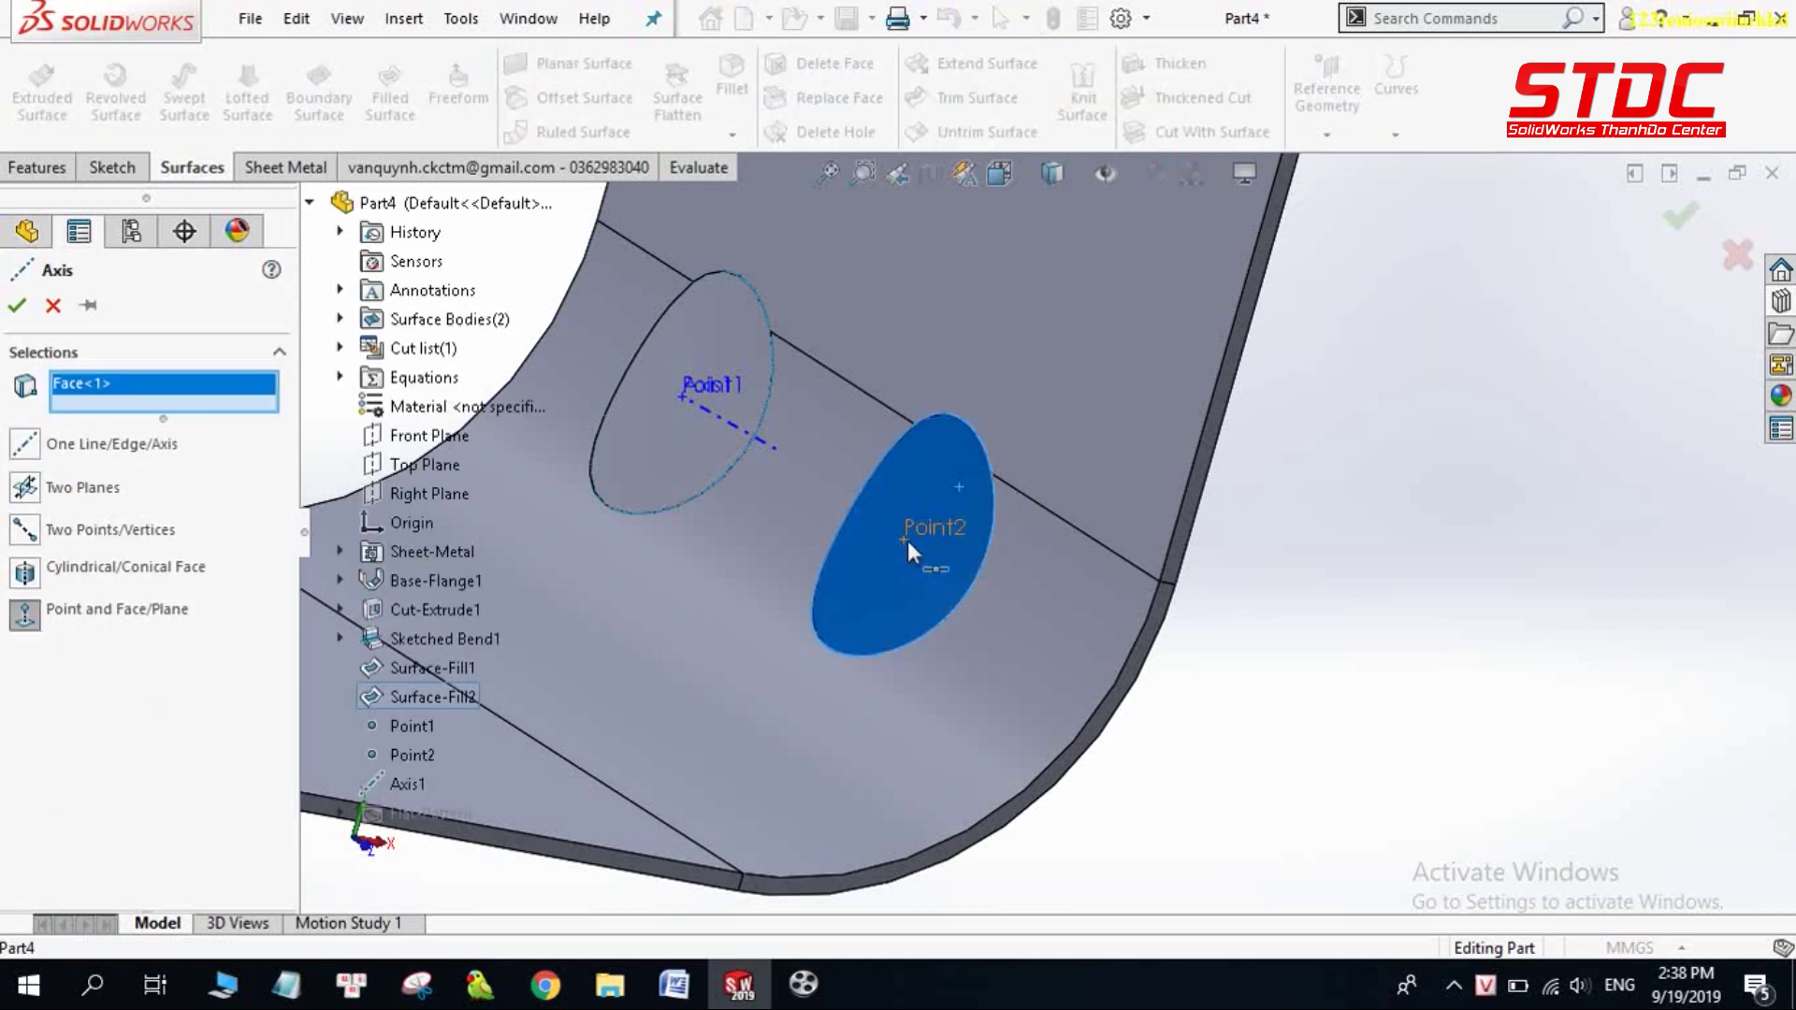
left_click(906, 537)
mouse_move(906, 537)
middle_mouse_down()
mouse_move(1298, 571)
mouse_move(1294, 670)
middle_mouse_up()
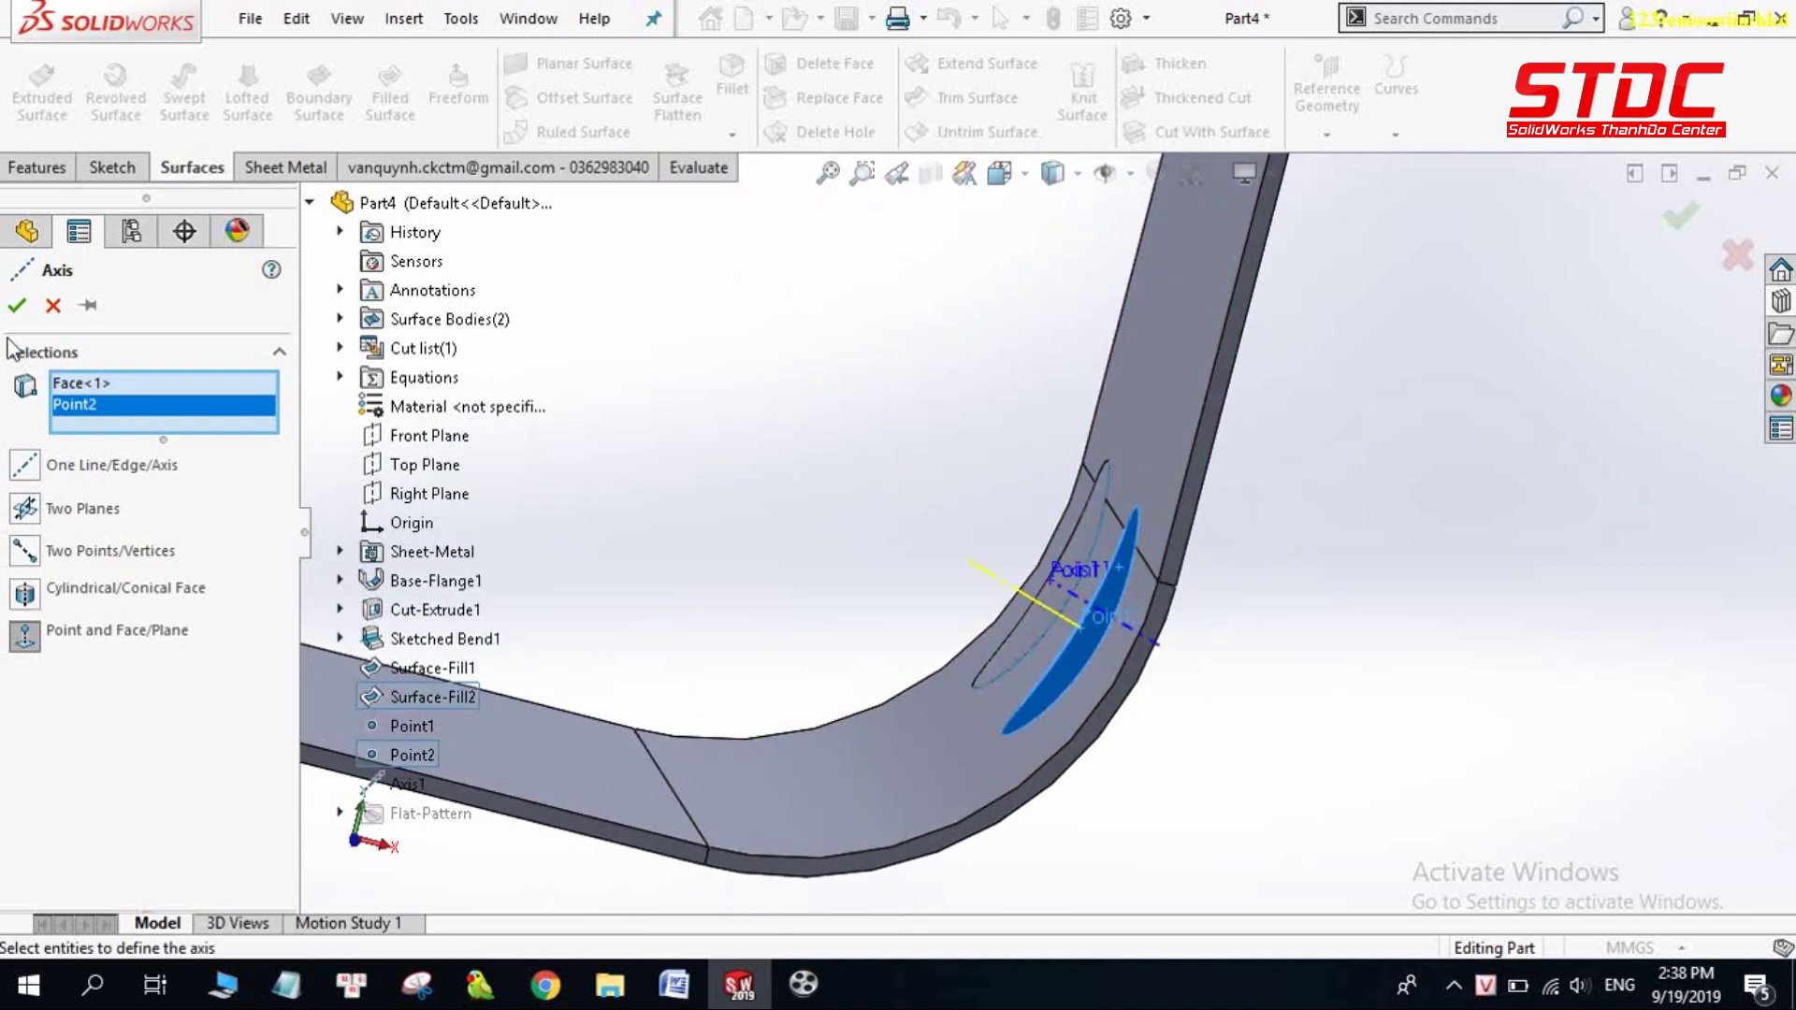
left_click(15, 309)
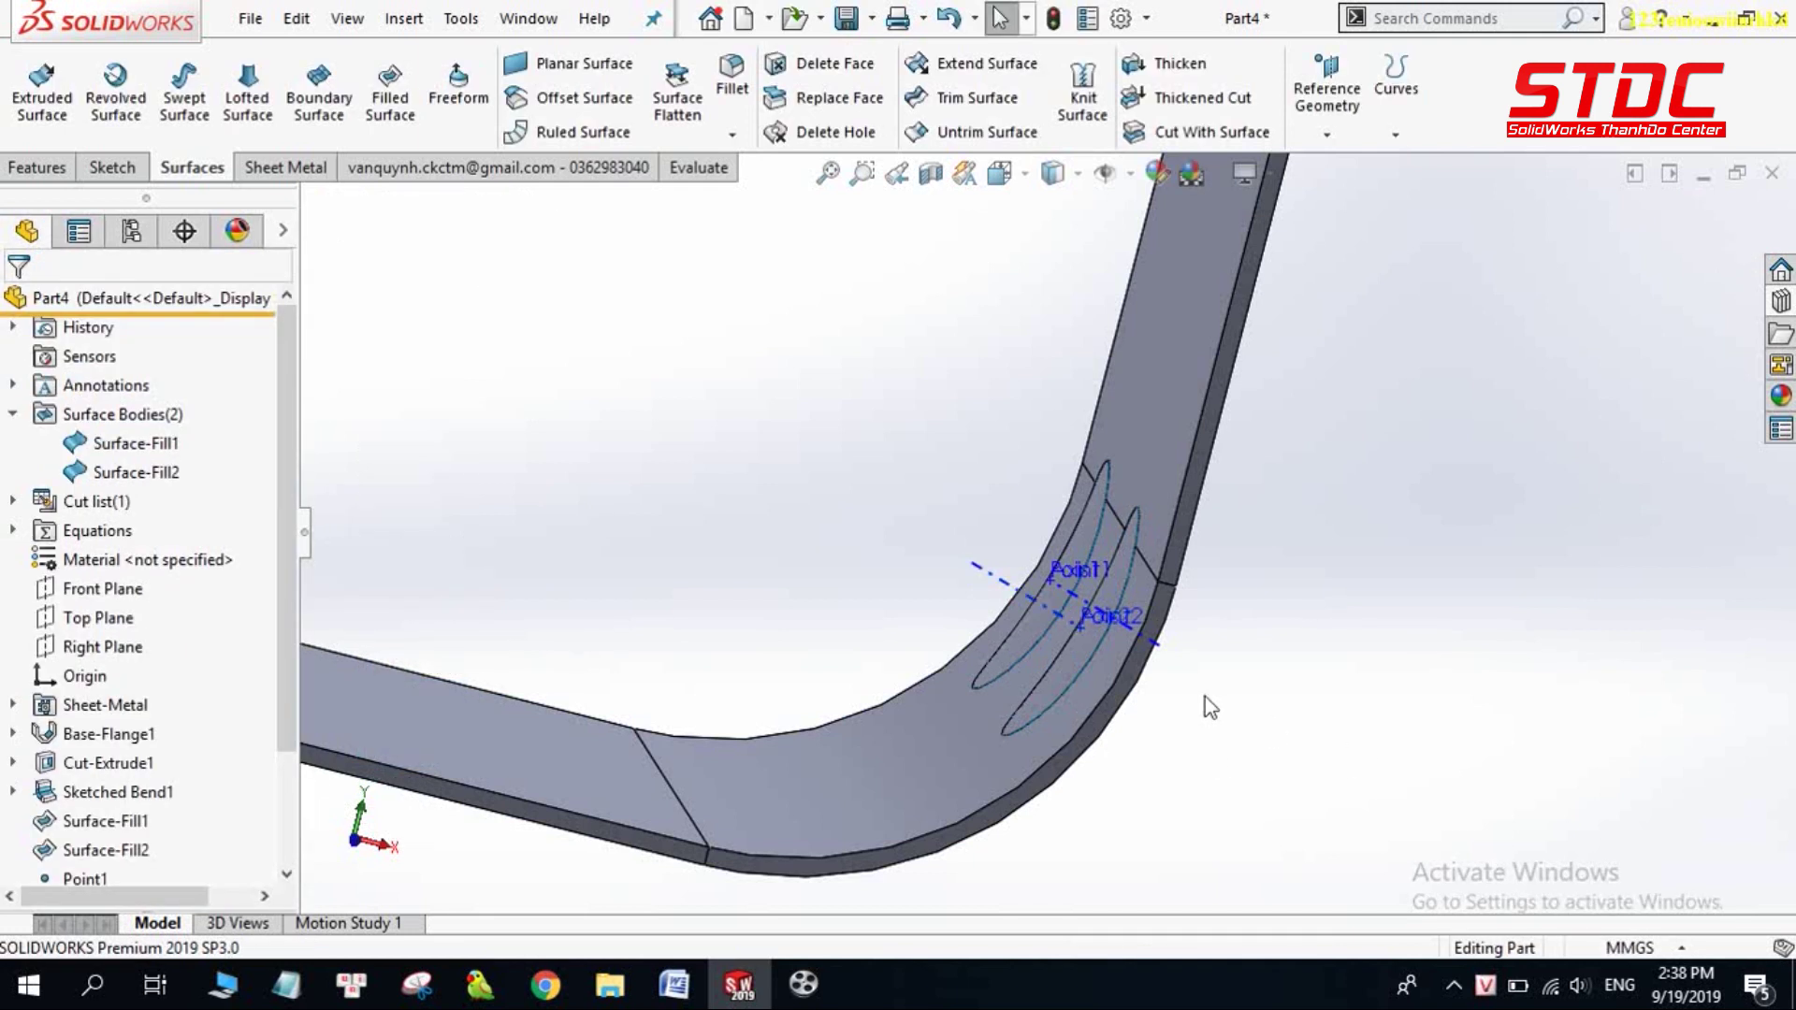
mouse_move(1210, 708)
middle_mouse_down()
mouse_move(1227, 681)
mouse_move(804, 576)
middle_mouse_up()
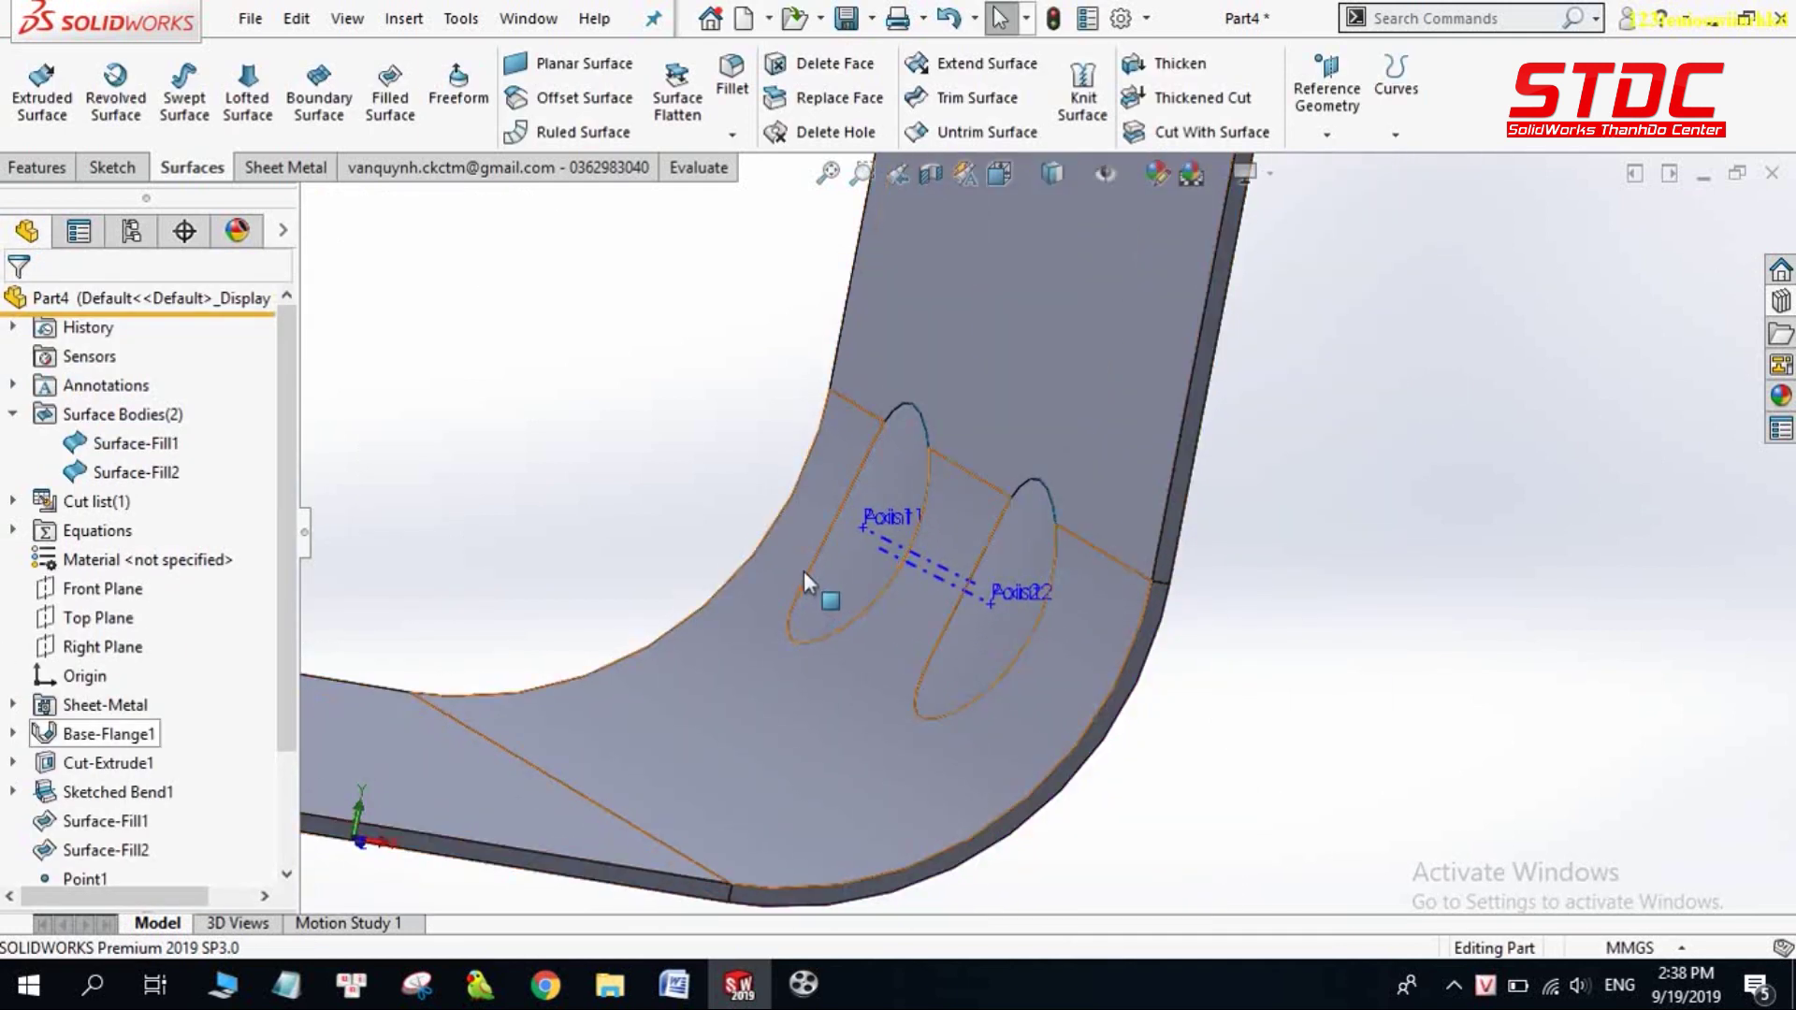
left_click(935, 568)
- Hide Surface-Fill1 so the first hole appears open
left_click(1229, 729)
mouse_move(1228, 730)
middle_mouse_down()
mouse_move(1071, 622)
mouse_move(734, 318)
middle_mouse_up()
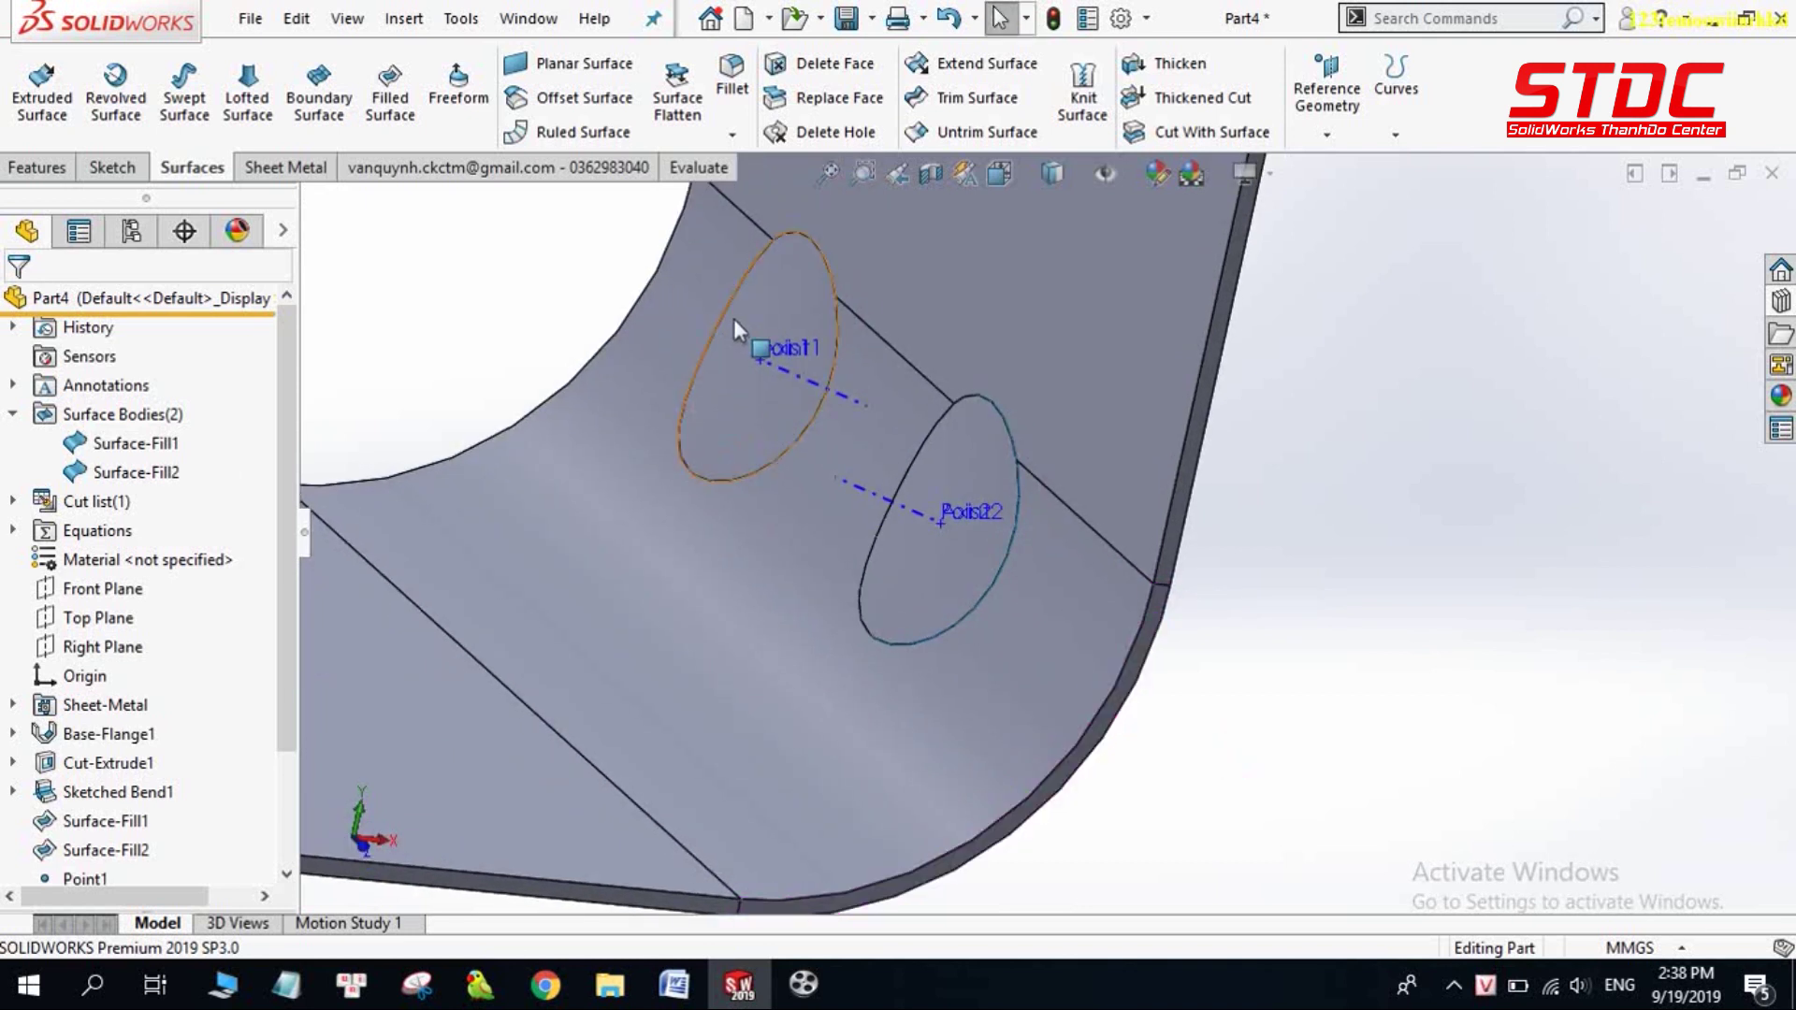
left_click(774, 295)
left_click(889, 221)
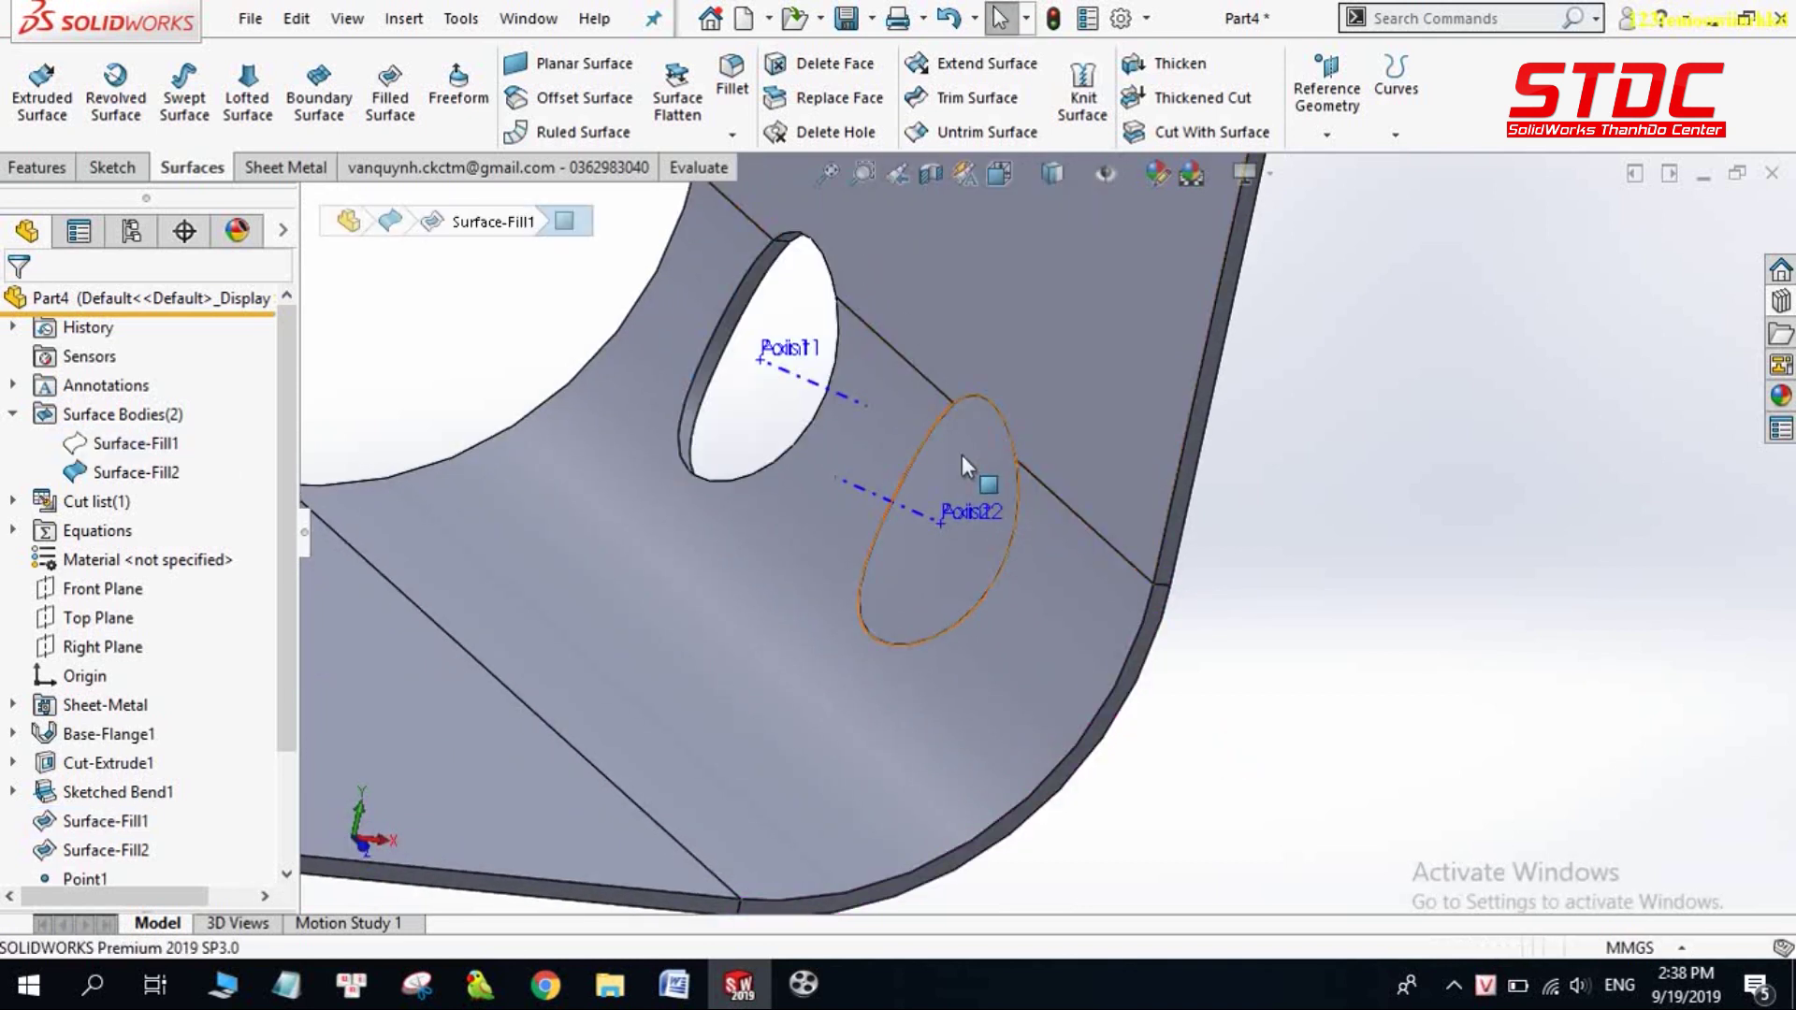
- Hide Surface-Fill2 and adjust the view to show both open holes with their axes
left_click(940, 522)
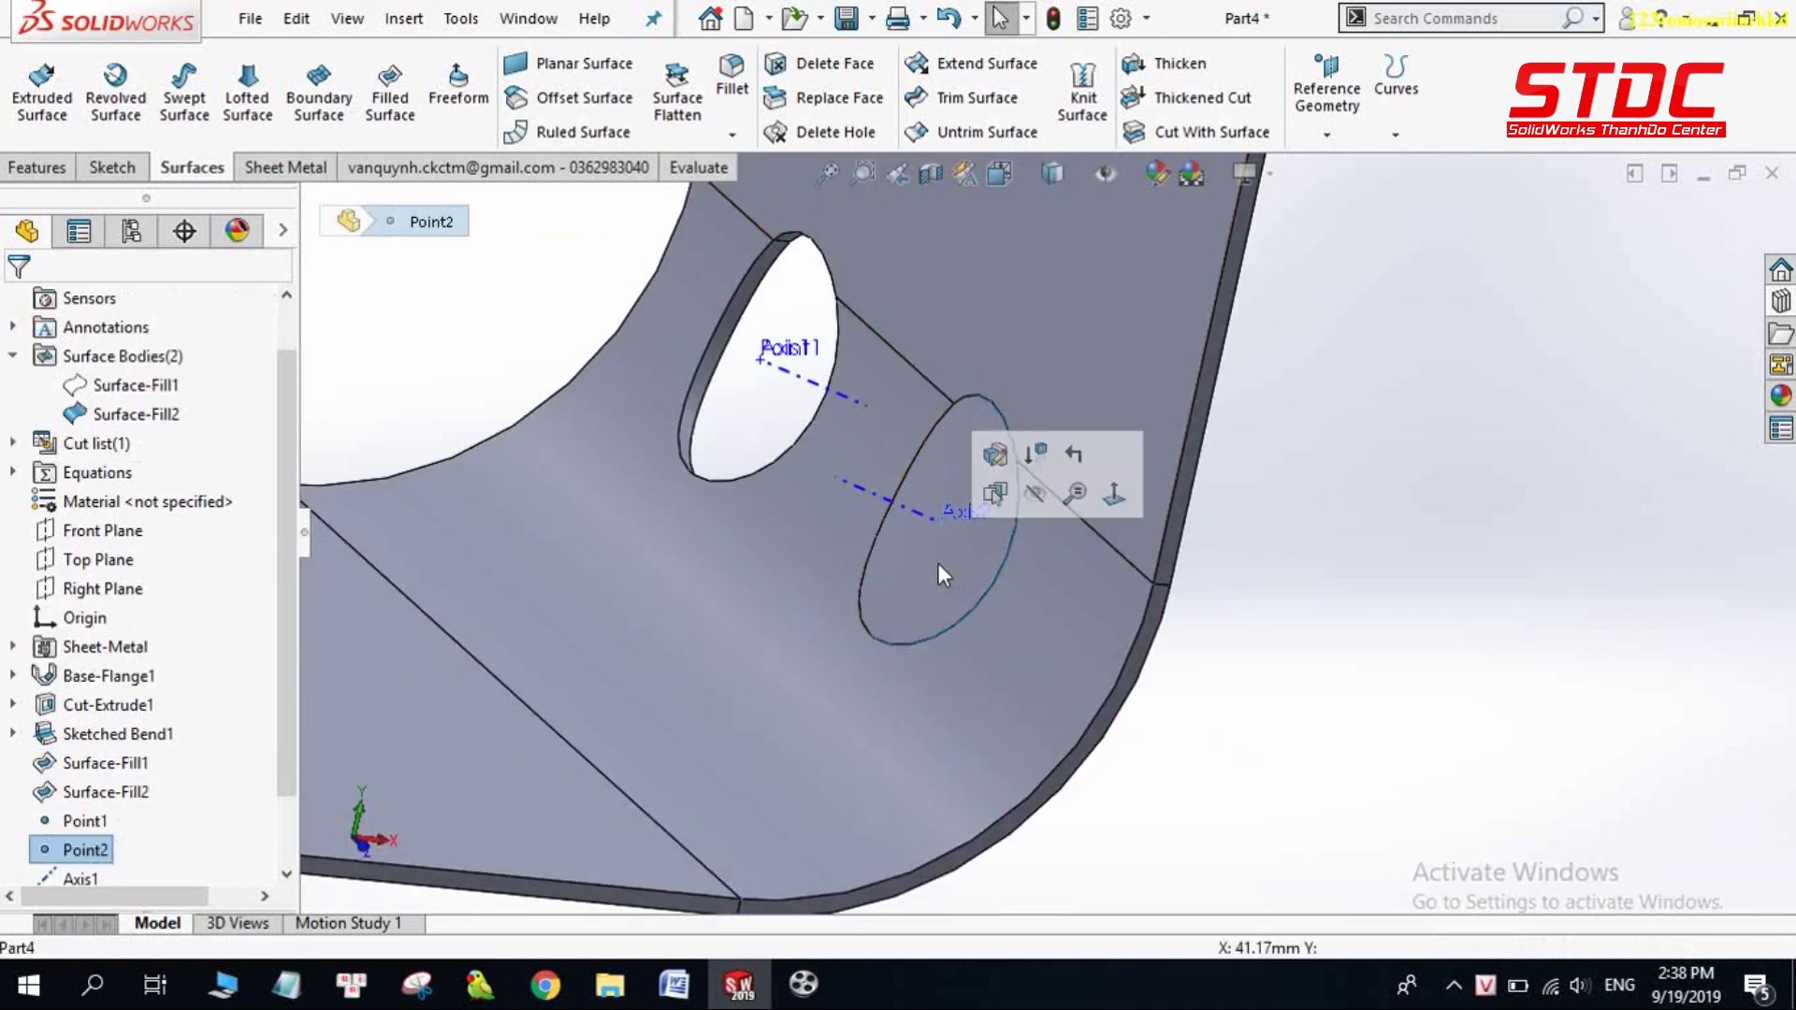
left_click(895, 599)
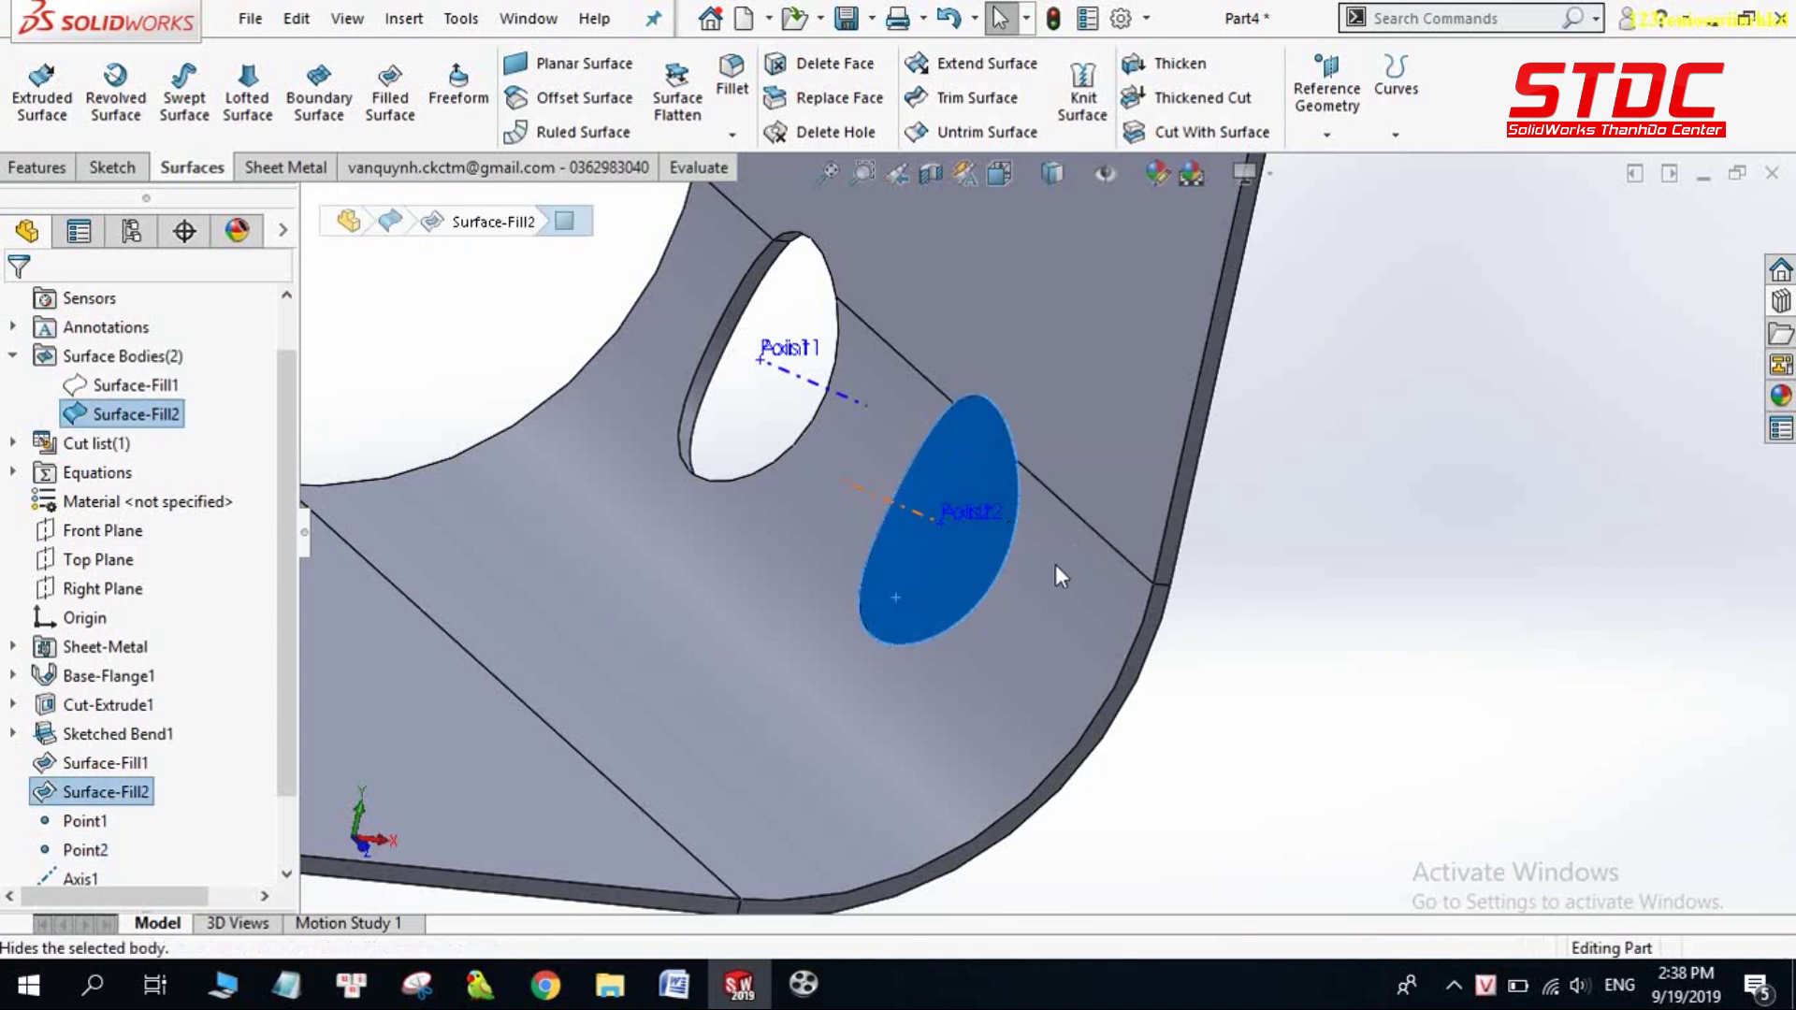
left_click(1007, 529)
middle_click_drag(1182, 649, 1018, 575)
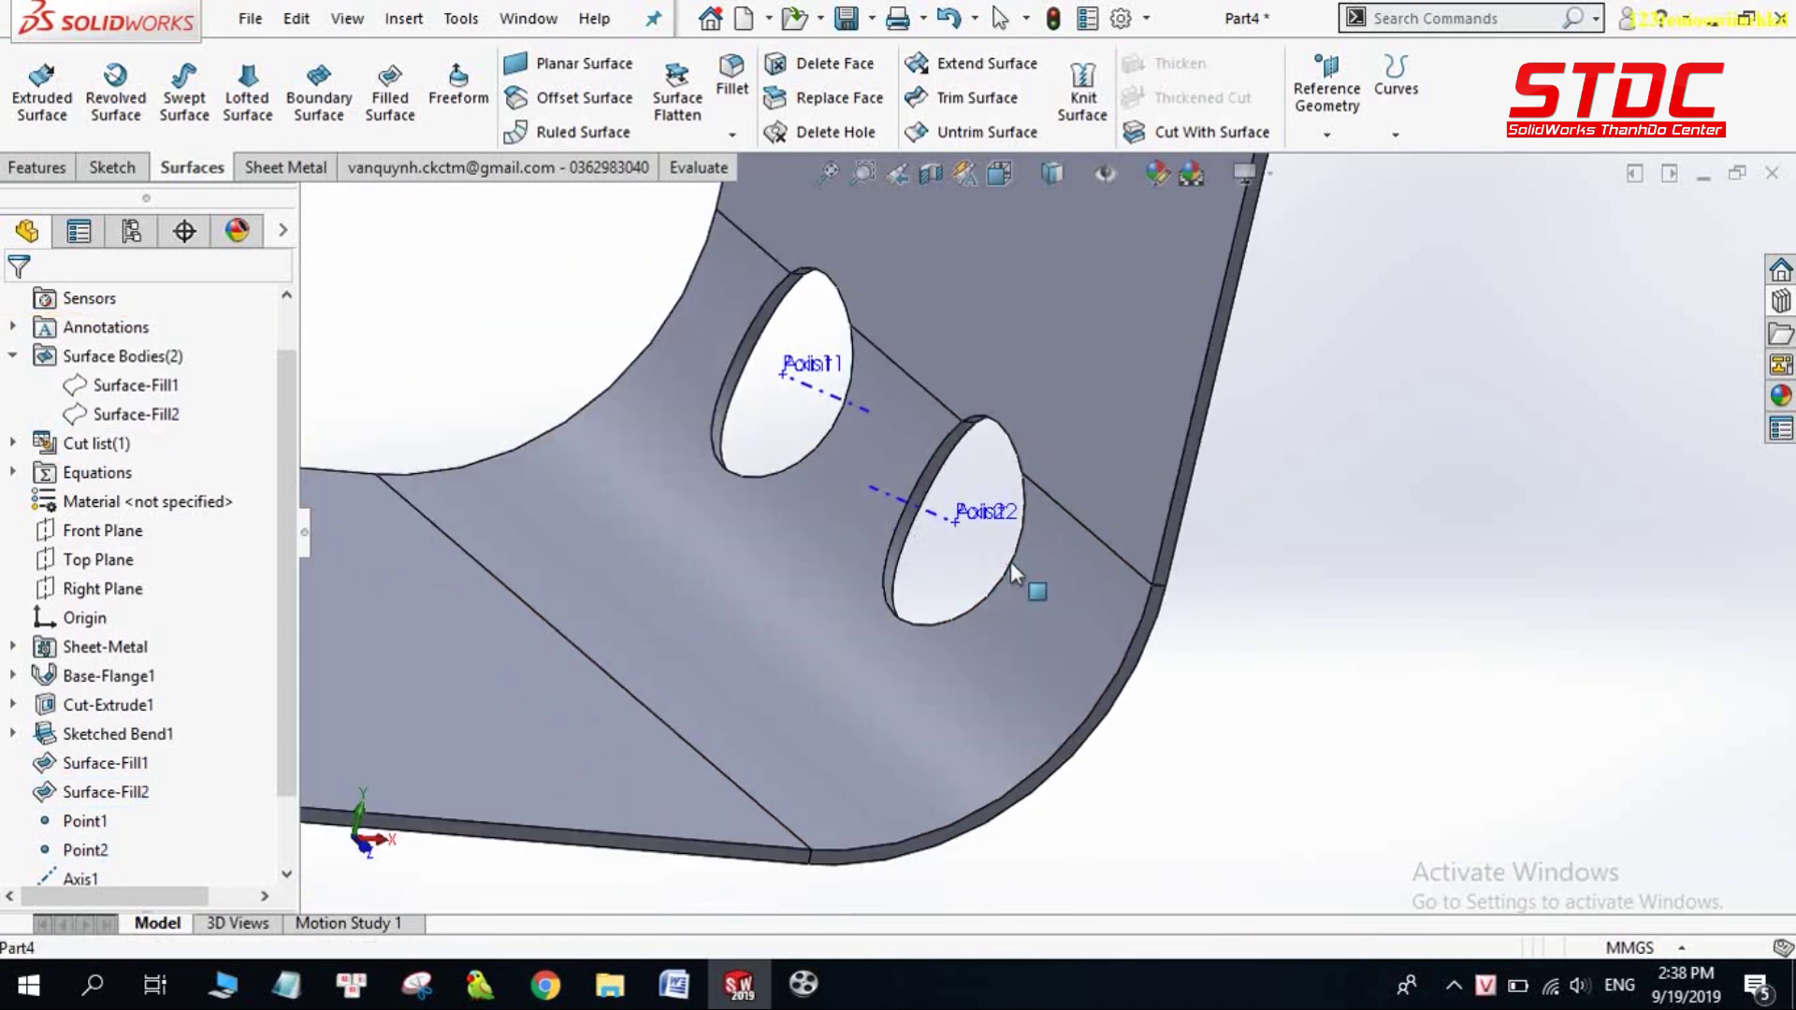
scroll(870, 410, "down", 2)
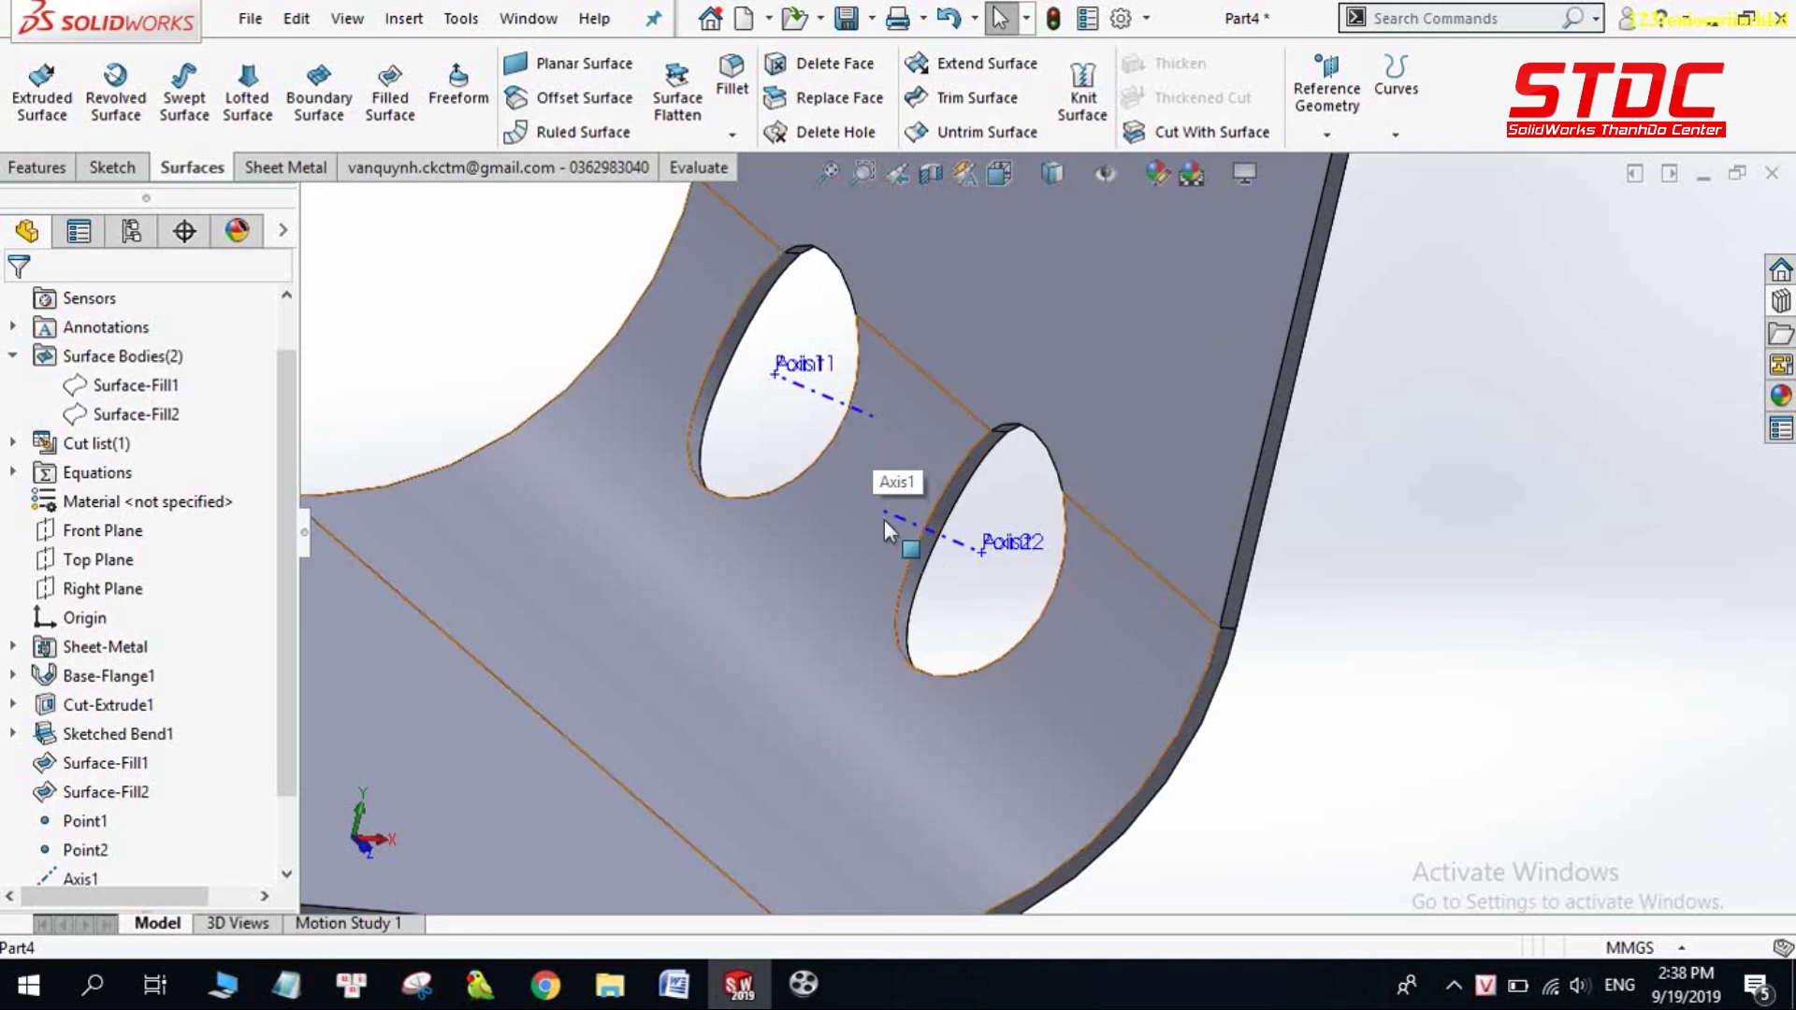
left_click_drag(881, 508, 747, 458)
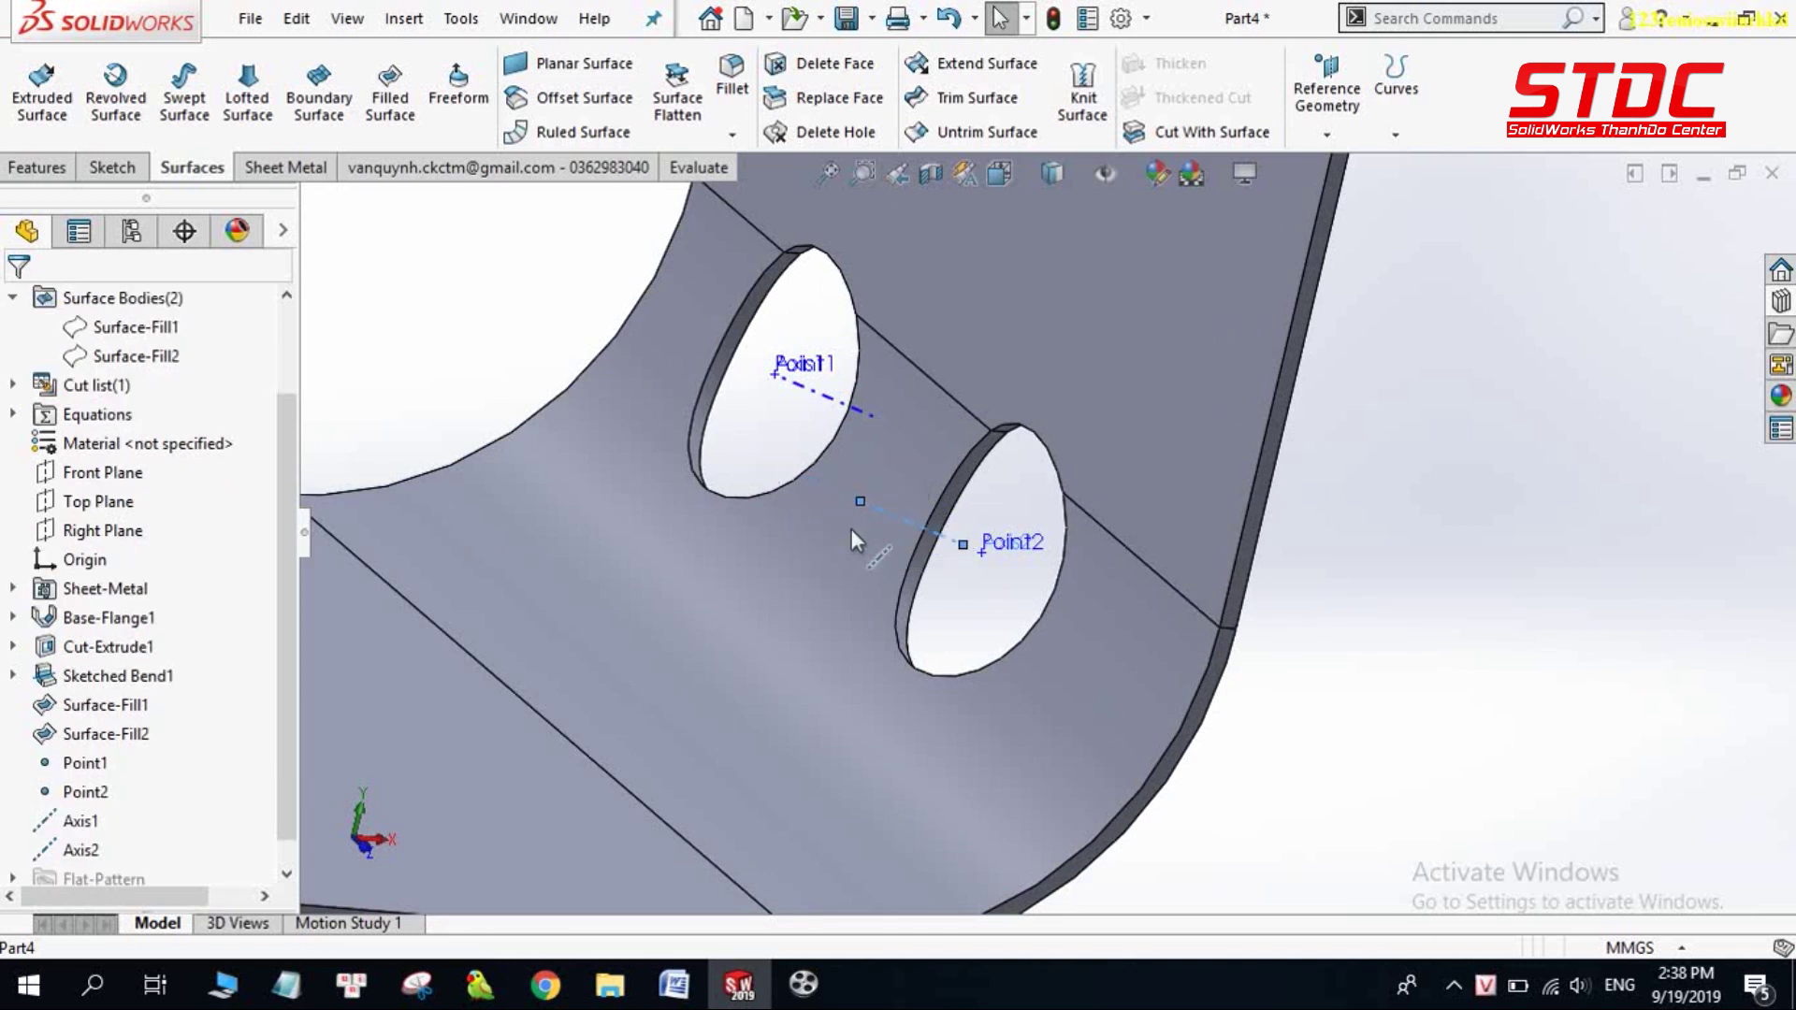
left_click(891, 542)
key("Escape")
left_click_drag(806, 401, 717, 378)
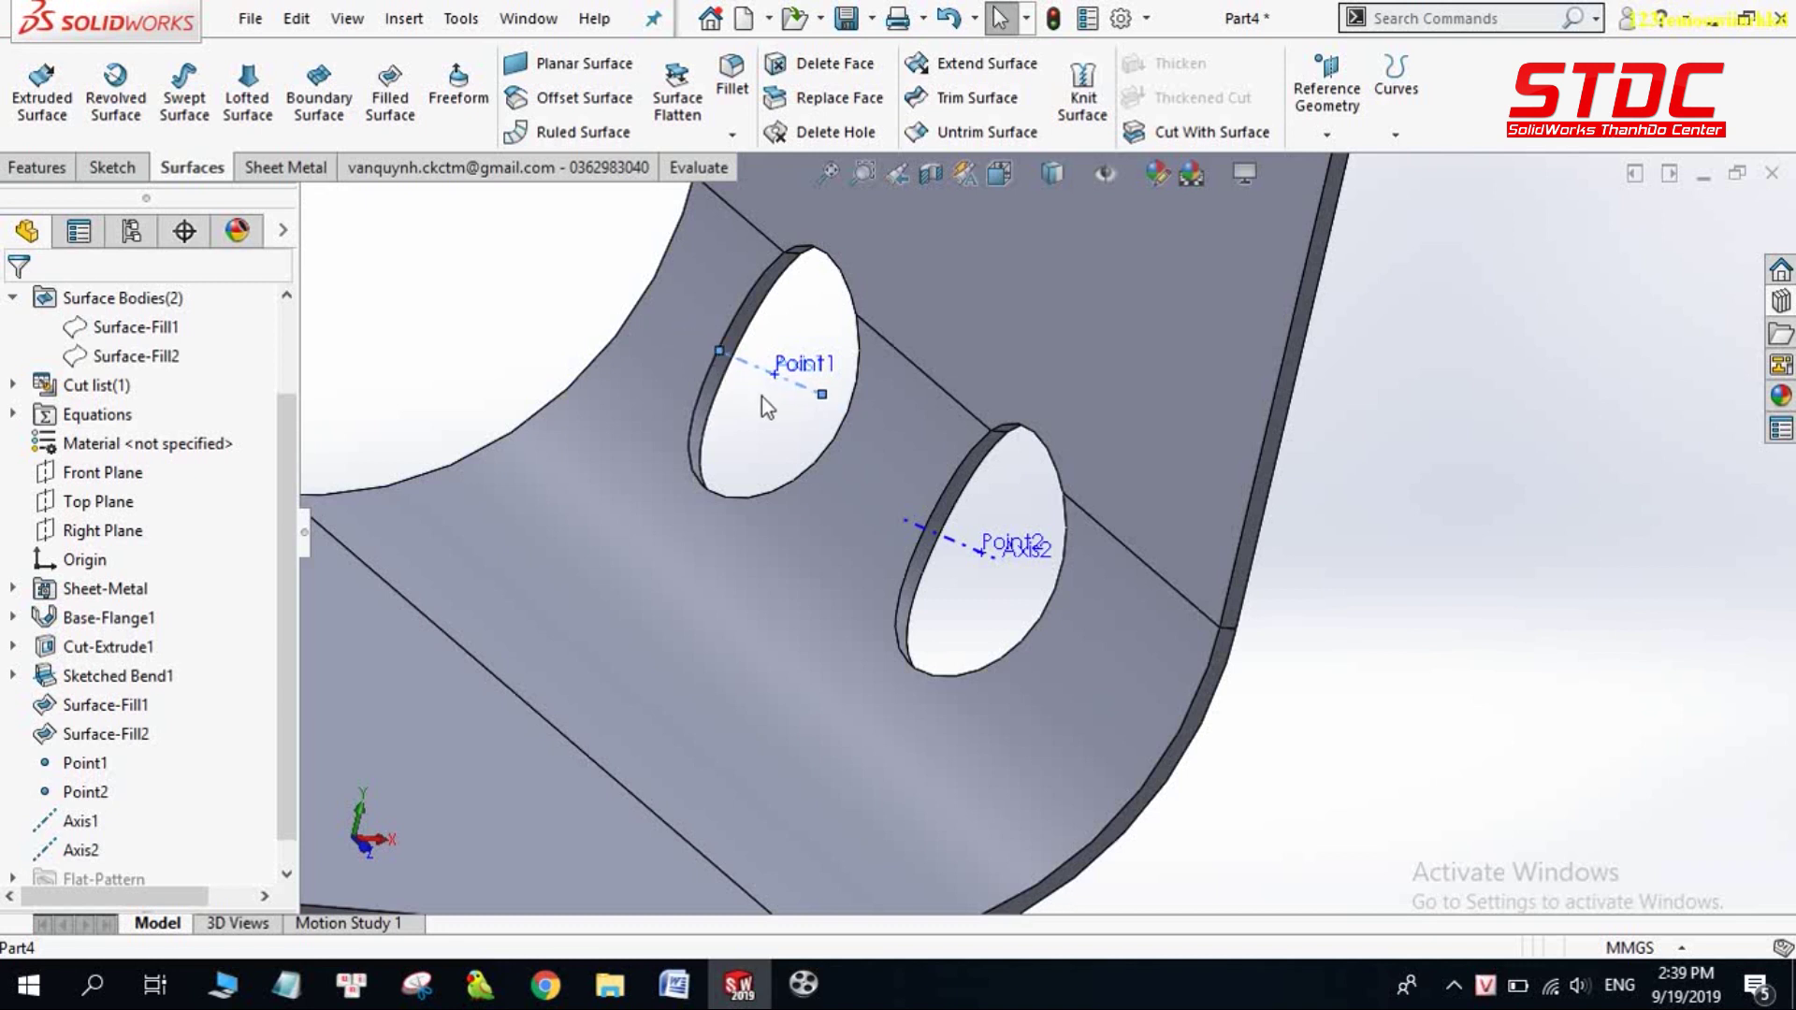
key("z")
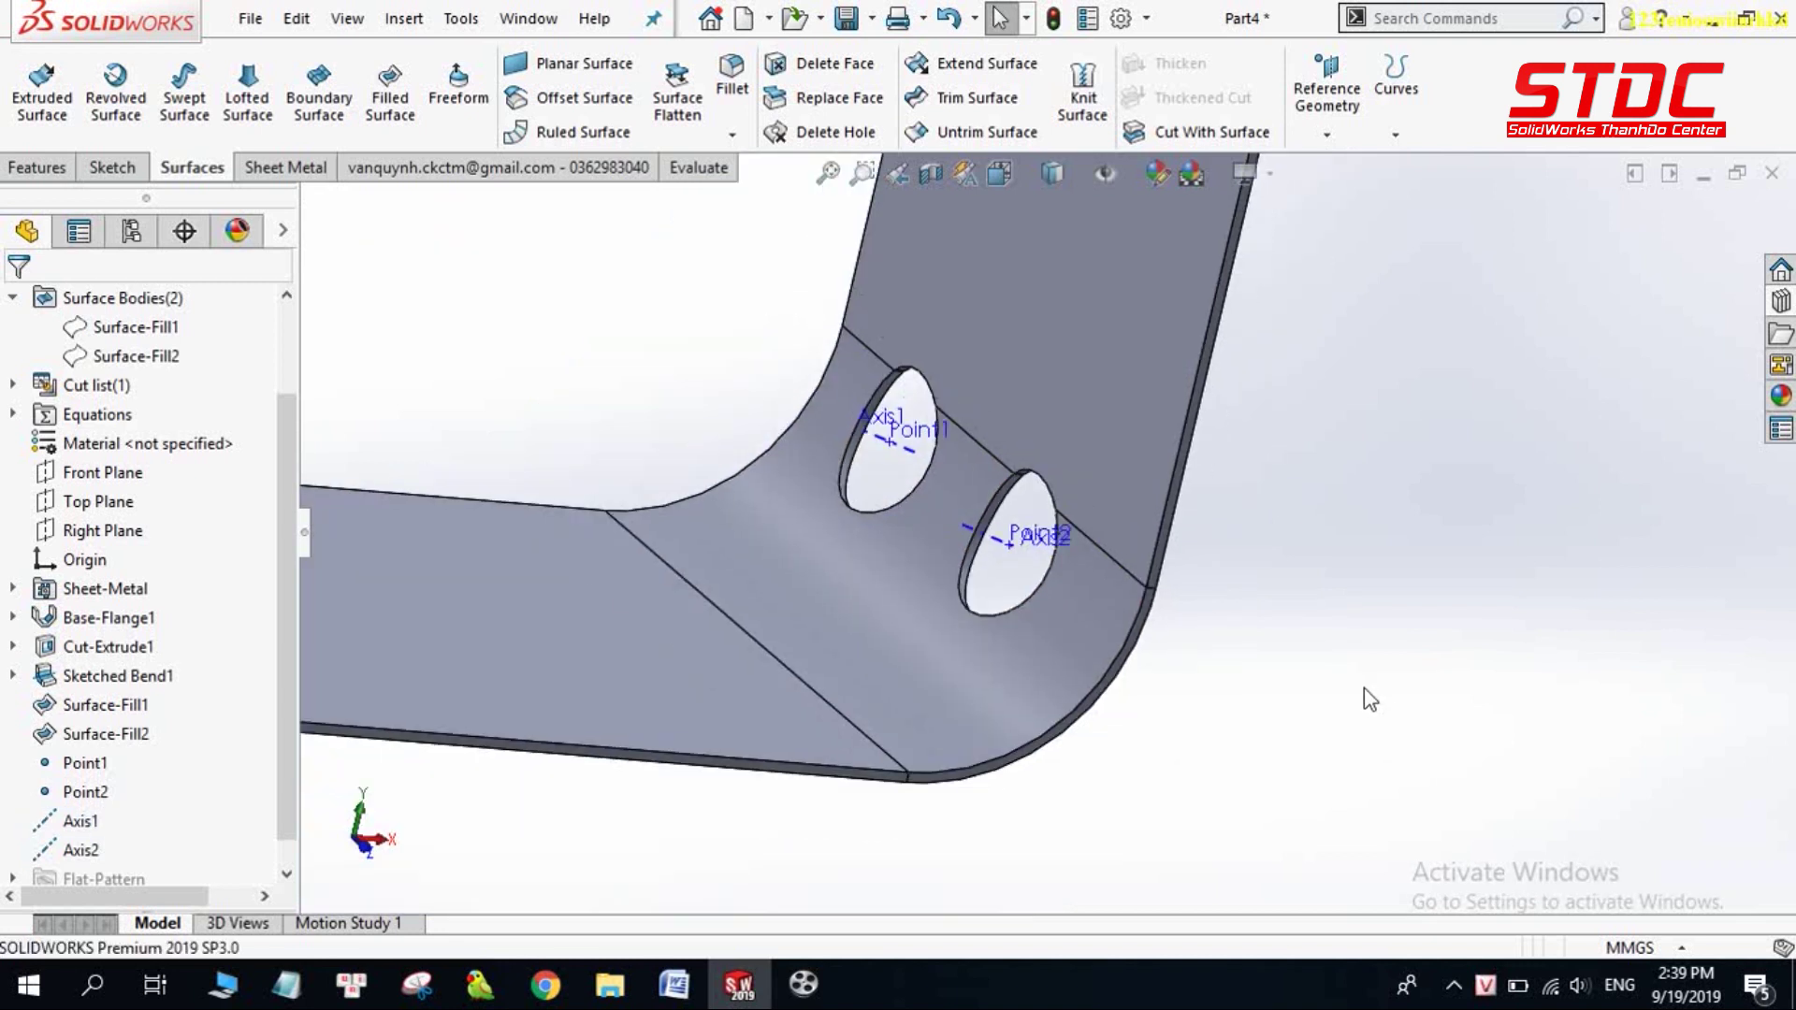
key("ctrl+7")
scroll(1251, 758, "down", 5)
mouse_move(1251, 759)
middle_mouse_down()
mouse_move(1292, 751)
mouse_move(1073, 898)
middle_mouse_up()
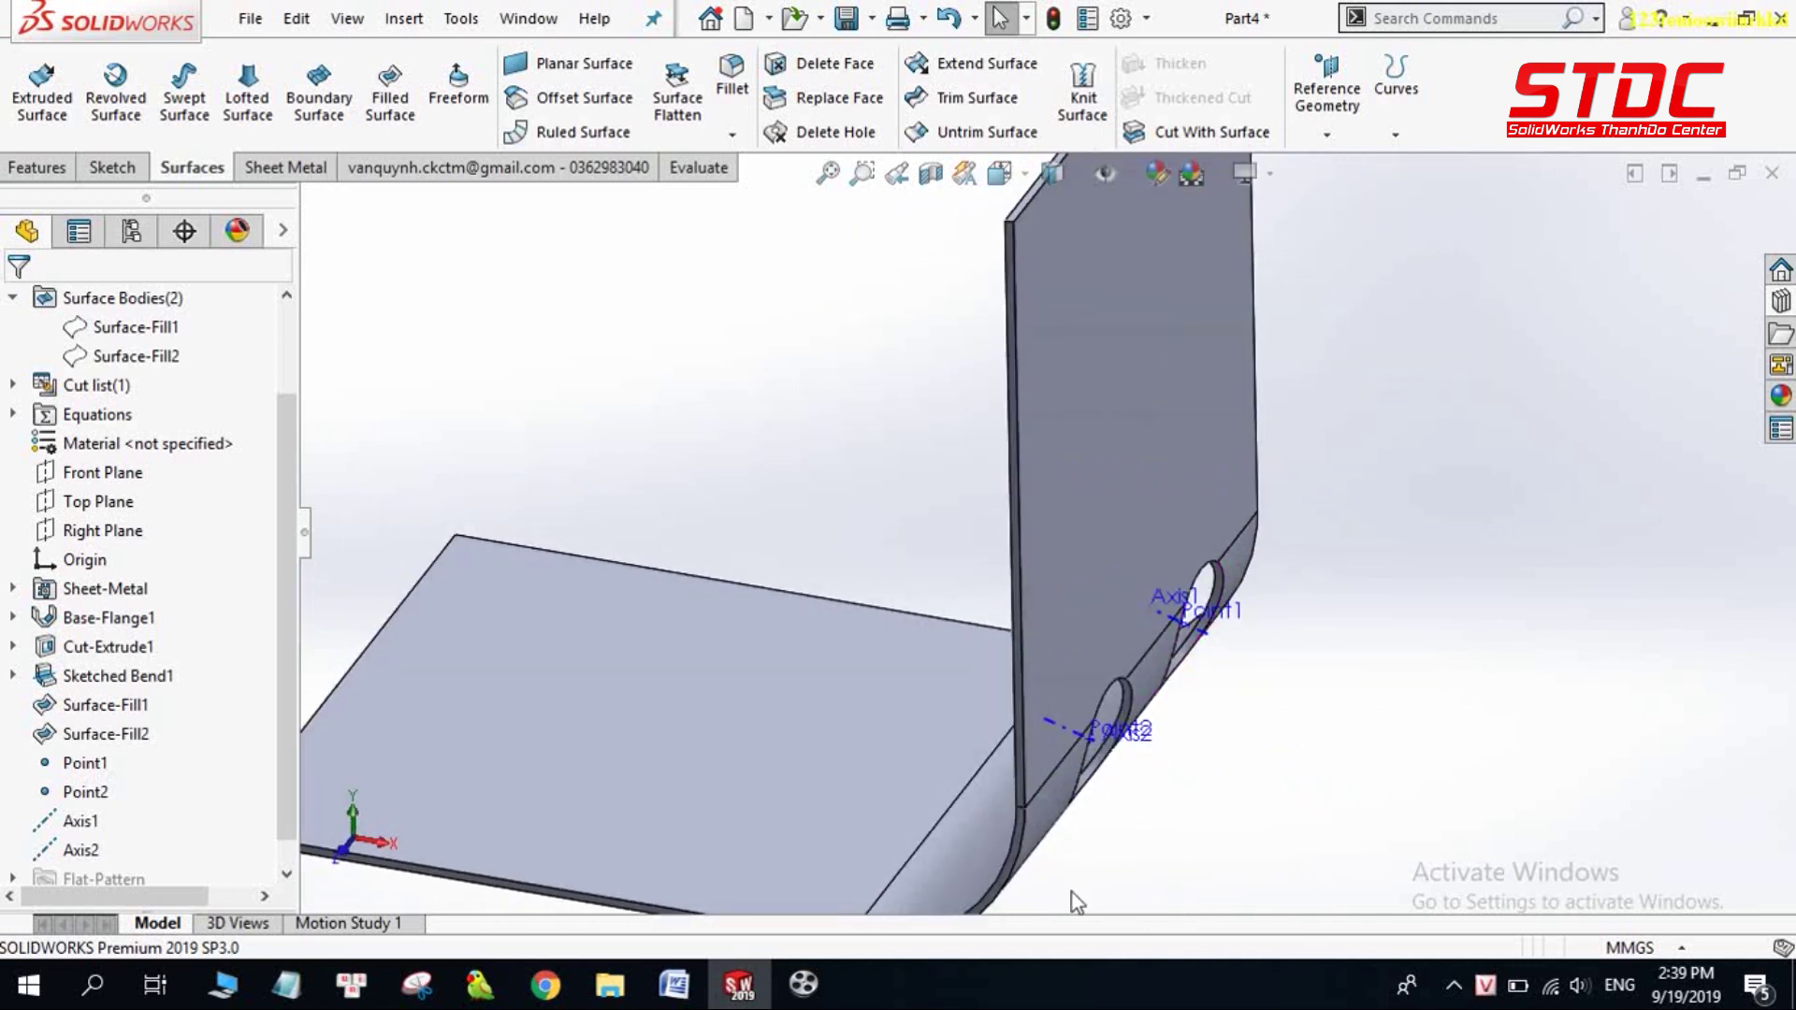